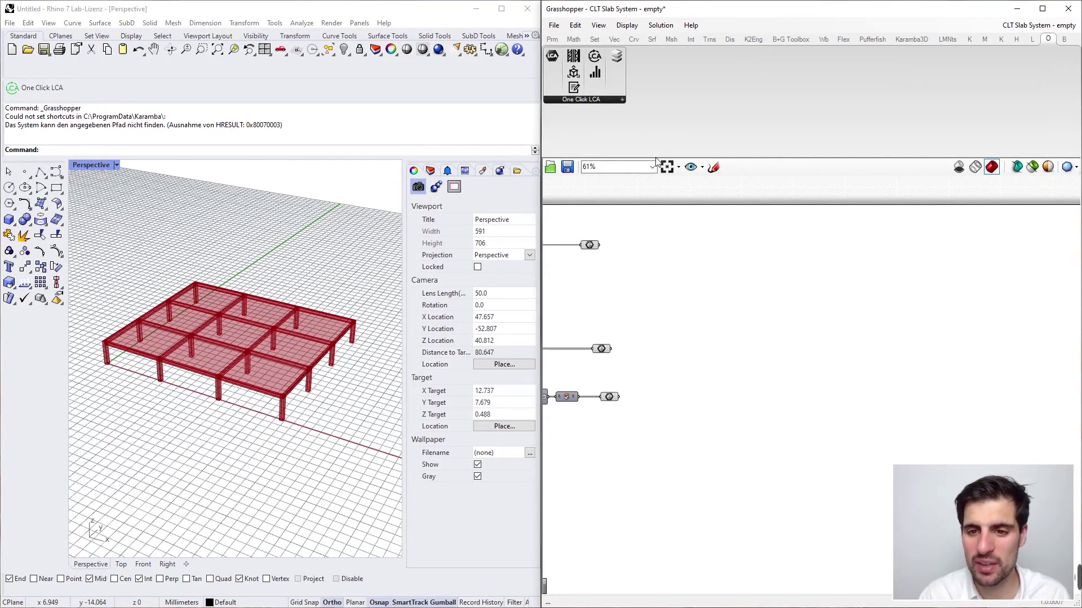
Step: Look over the slab system definition from its output Breps back to the input sliders, and view the model in perspective
{"action": "left_click_drag", "start_coordinate": [655, 162], "coordinate": [659, 115]}
{"action": "right_click_drag", "start_coordinate": [653, 214], "coordinate": [707, 217]}
{"action": "scroll", "coordinate": [707, 217], "scroll_direction": "down", "scroll_amount": 2}
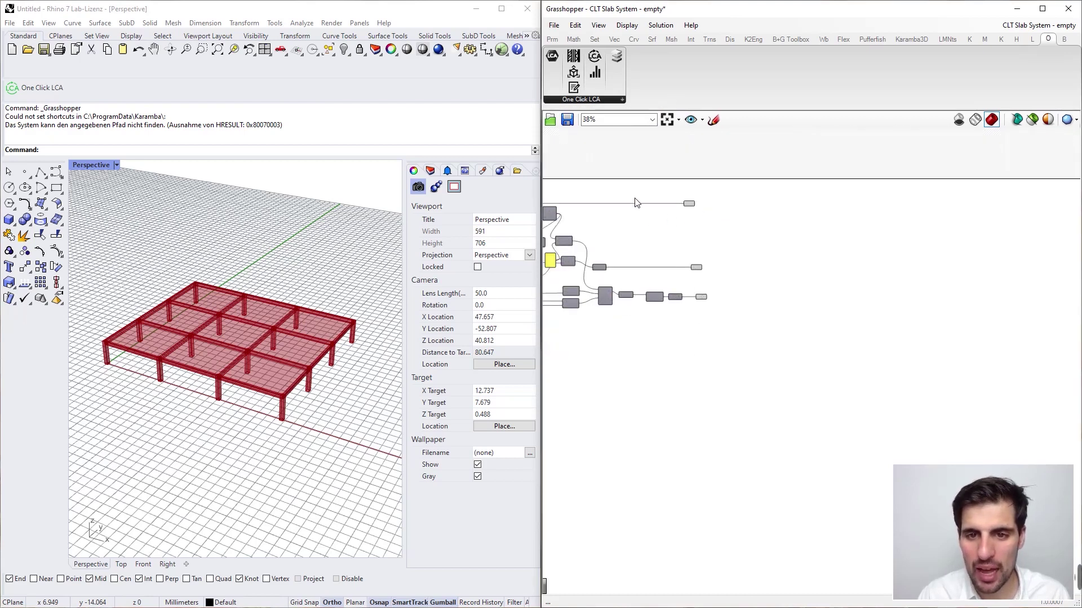
{"action": "right_click_drag", "start_coordinate": [634, 202], "coordinate": [804, 227]}
{"action": "scroll", "coordinate": [802, 227], "scroll_direction": "down", "scroll_amount": 2}
{"action": "scroll", "coordinate": [724, 219], "scroll_direction": "up", "scroll_amount": 1}
{"action": "scroll", "coordinate": [585, 245], "scroll_direction": "up", "scroll_amount": 1}
{"action": "right_click_drag", "start_coordinate": [737, 203], "coordinate": [637, 212]}
{"action": "right_click_drag", "start_coordinate": [276, 333], "coordinate": [243, 320]}
{"action": "right_click_drag", "start_coordinate": [661, 325], "coordinate": [820, 318]}
{"action": "scroll", "coordinate": [623, 302], "scroll_direction": "up", "scroll_amount": 4}
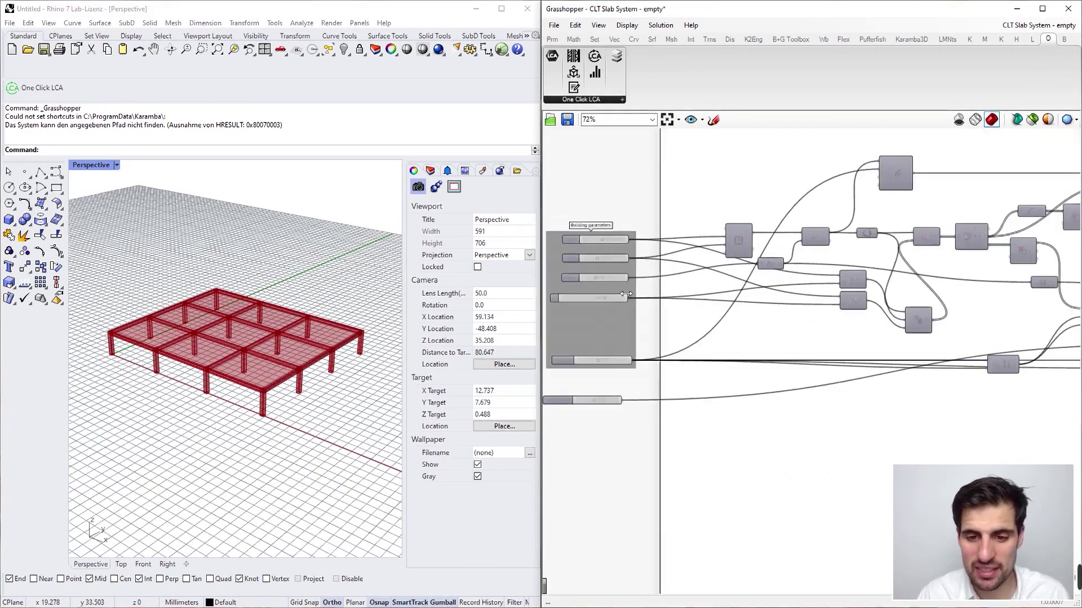
Step: Set the building sliders to X Size 21.07, Y Size 21.87, Factor 2.9, B 6.0, Distance 0.43 and Domain end 0.55
{"action": "right_click_drag", "start_coordinate": [600, 210], "coordinate": [648, 214]}
{"action": "scroll", "coordinate": [648, 214], "scroll_direction": "up", "scroll_amount": 1}
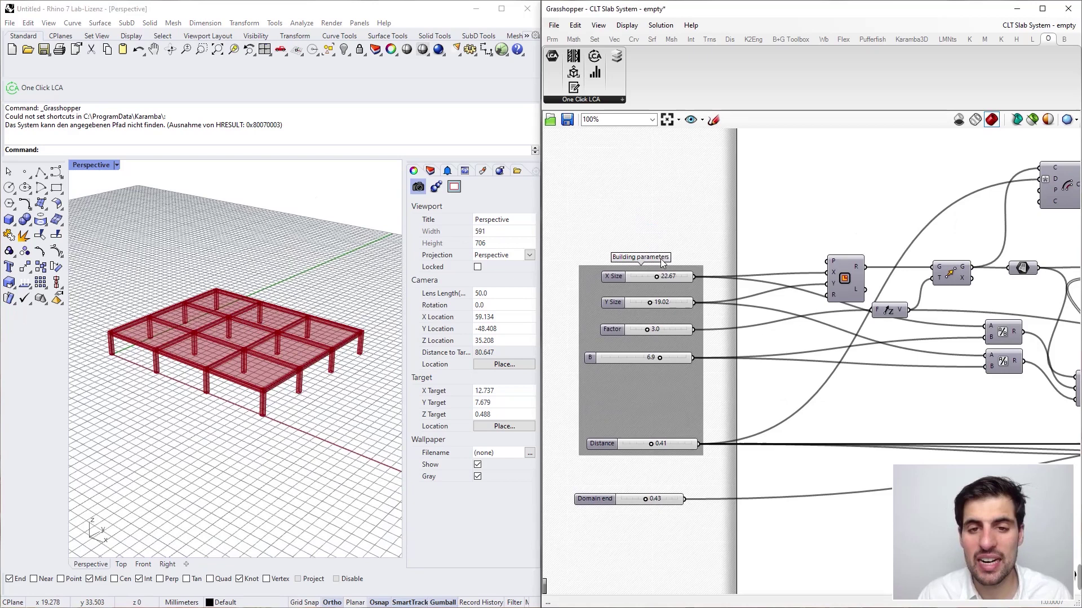
{"action": "left_click_drag", "start_coordinate": [657, 277], "coordinate": [642, 301]}
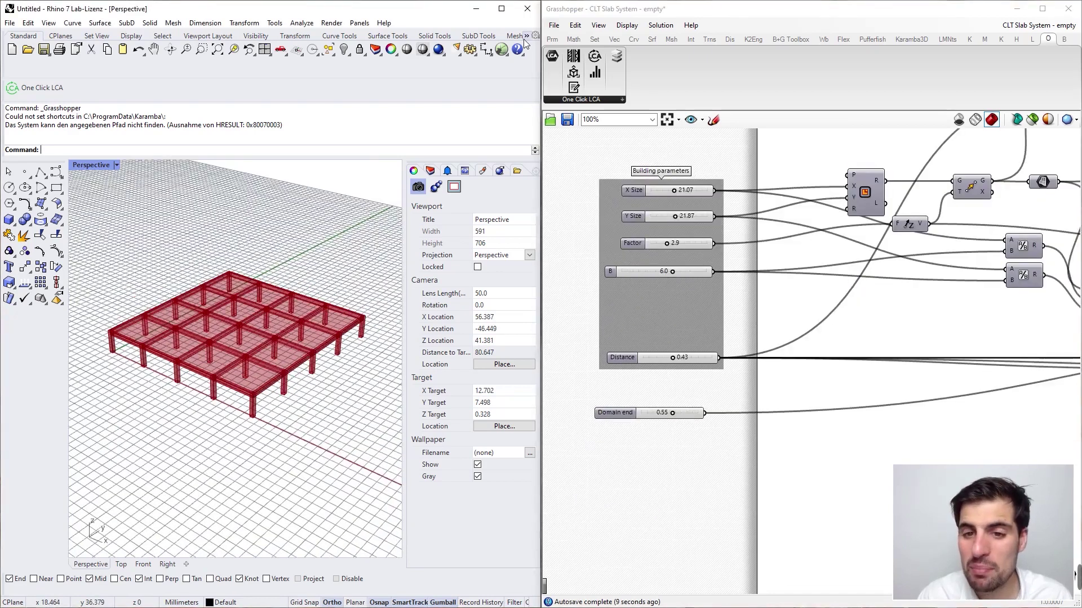
Step: Inspect the three output Brep containers at the end of the definition by highlighting their geometry in the model
{"action": "right_click_drag", "start_coordinate": [962, 173], "coordinate": [569, 252]}
{"action": "scroll", "coordinate": [569, 252], "scroll_direction": "down", "scroll_amount": 6}
{"action": "right_click_drag", "start_coordinate": [705, 239], "coordinate": [560, 254]}
{"action": "scroll", "coordinate": [722, 294], "scroll_direction": "up", "scroll_amount": 3}
{"action": "right_click_drag", "start_coordinate": [722, 294], "coordinate": [626, 318]}
{"action": "scroll", "coordinate": [627, 318], "scroll_direction": "up", "scroll_amount": 2}
{"action": "left_click_drag", "start_coordinate": [718, 444], "coordinate": [614, 179]}
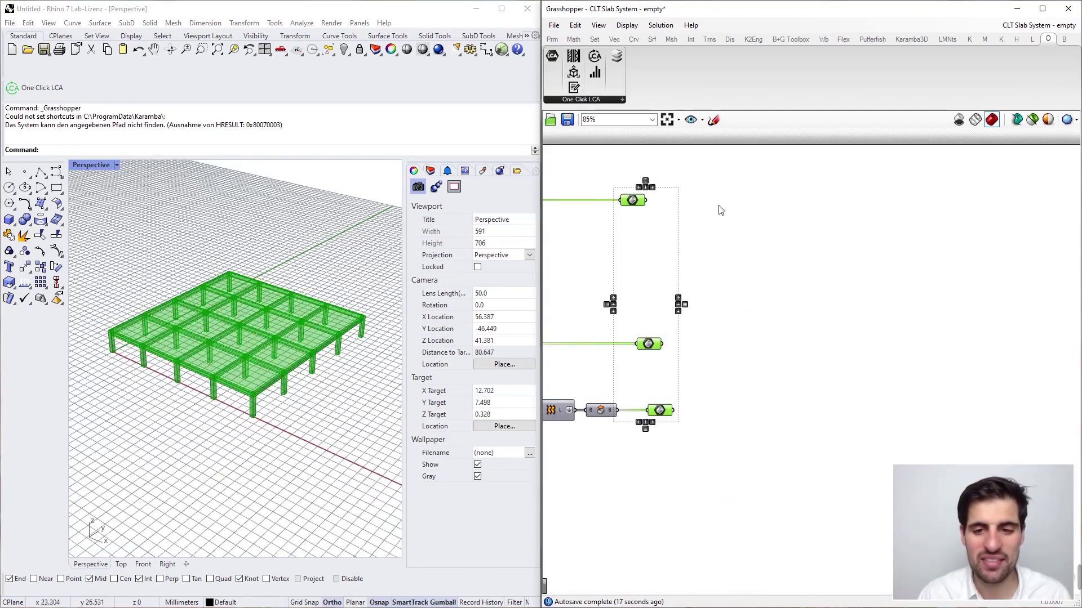
{"action": "left_click", "coordinate": [686, 207]}
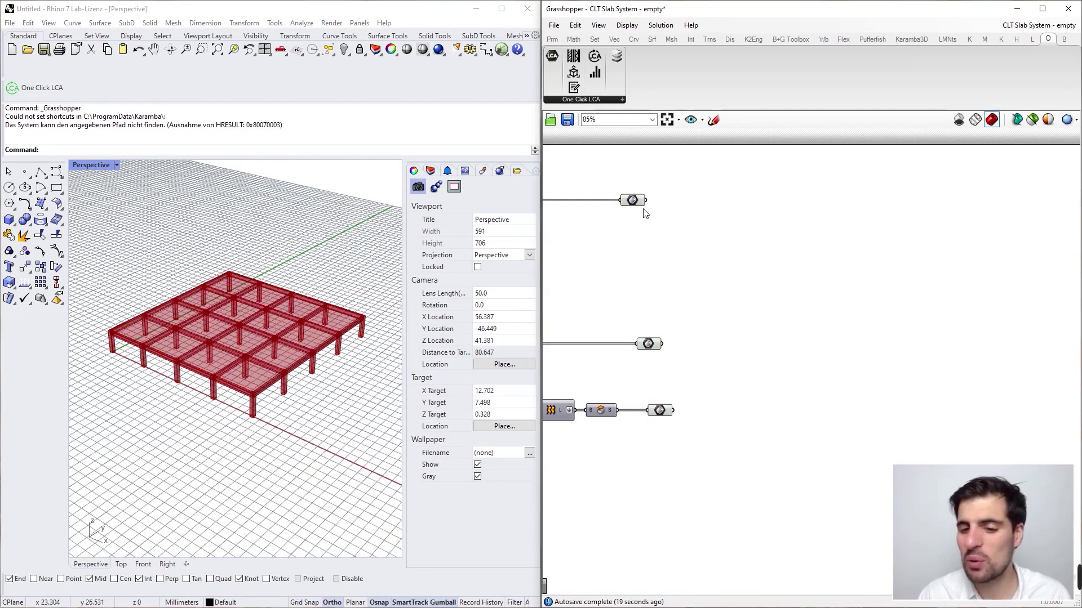
Step: Rename the uppermost output Brep container Slab.Brep and make it always draw its name
{"action": "scroll", "coordinate": [647, 217], "scroll_direction": "up", "scroll_amount": 3}
{"action": "scroll", "coordinate": [654, 274], "scroll_direction": "up", "scroll_amount": 1}
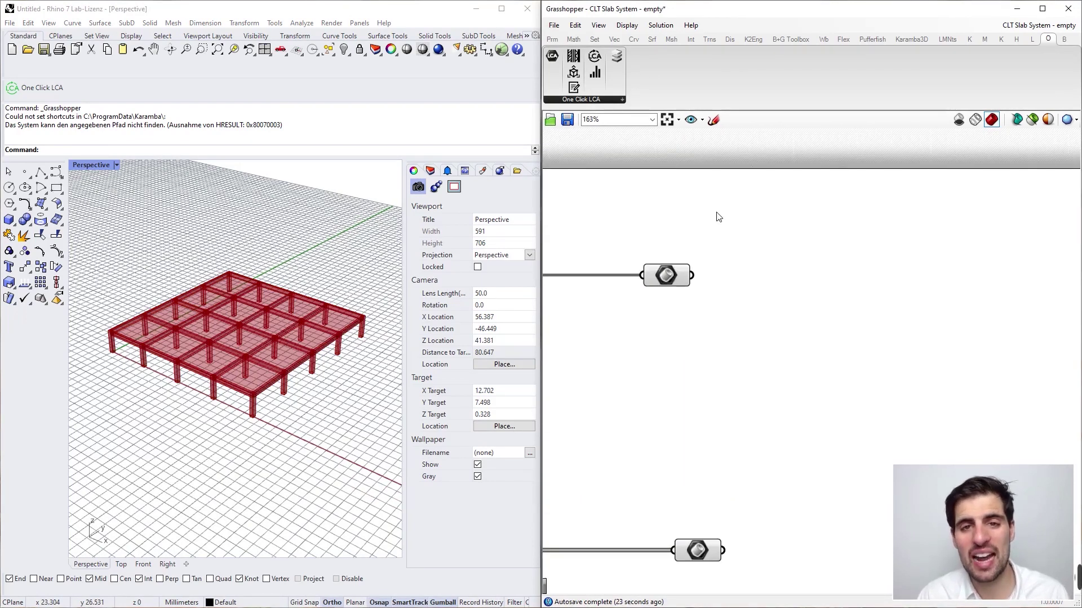
{"action": "scroll", "coordinate": [684, 269], "scroll_direction": "up", "scroll_amount": 2}
{"action": "scroll", "coordinate": [735, 356], "scroll_direction": "down", "scroll_amount": 2}
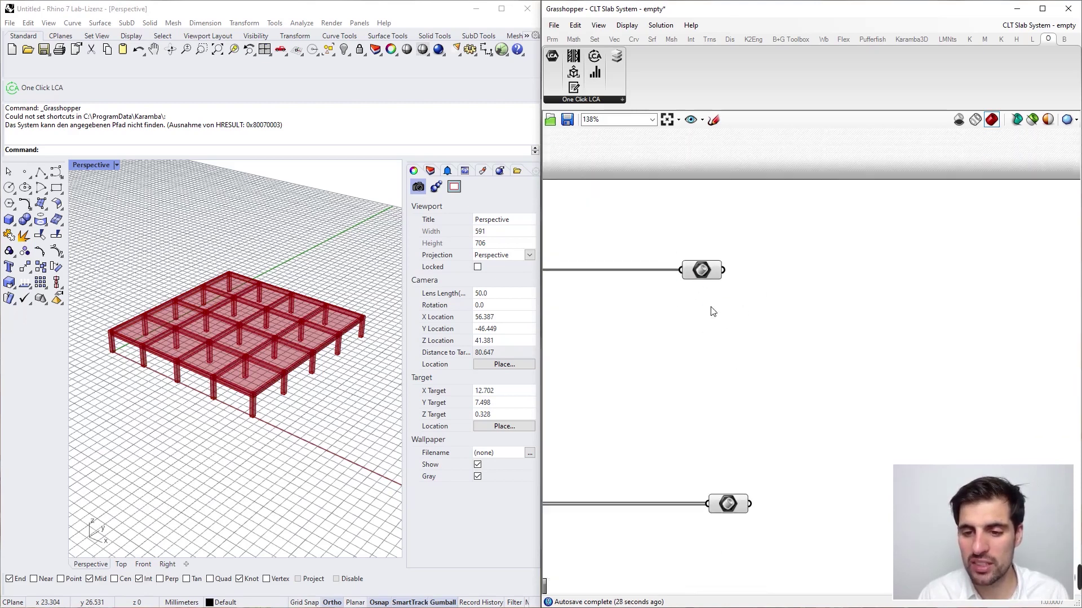
{"action": "left_click", "coordinate": [704, 274]}
{"action": "left_click", "coordinate": [676, 299]}
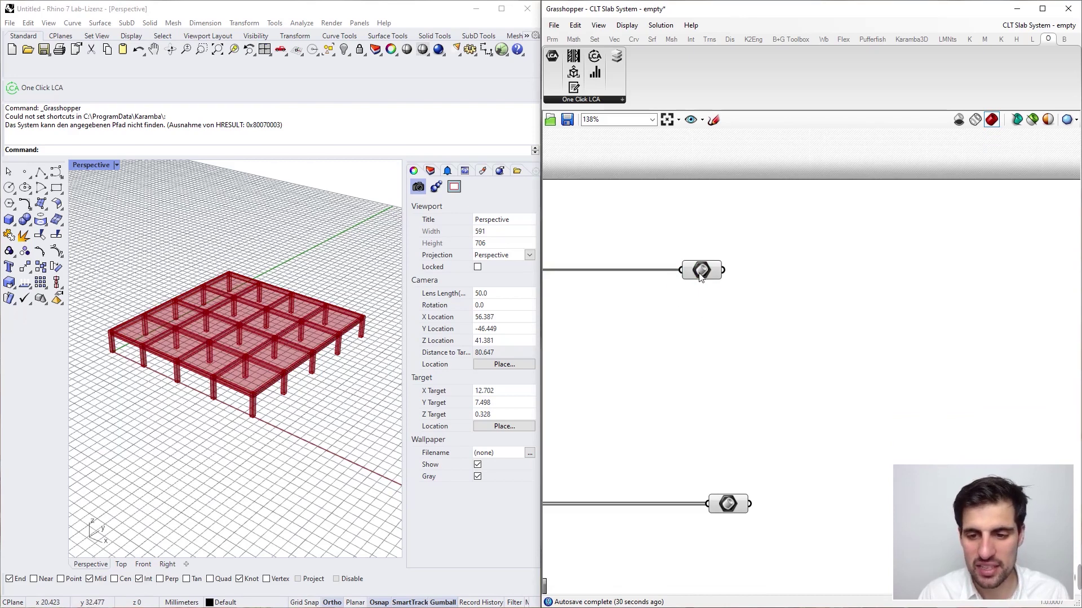
{"action": "right_click", "coordinate": [695, 274]}
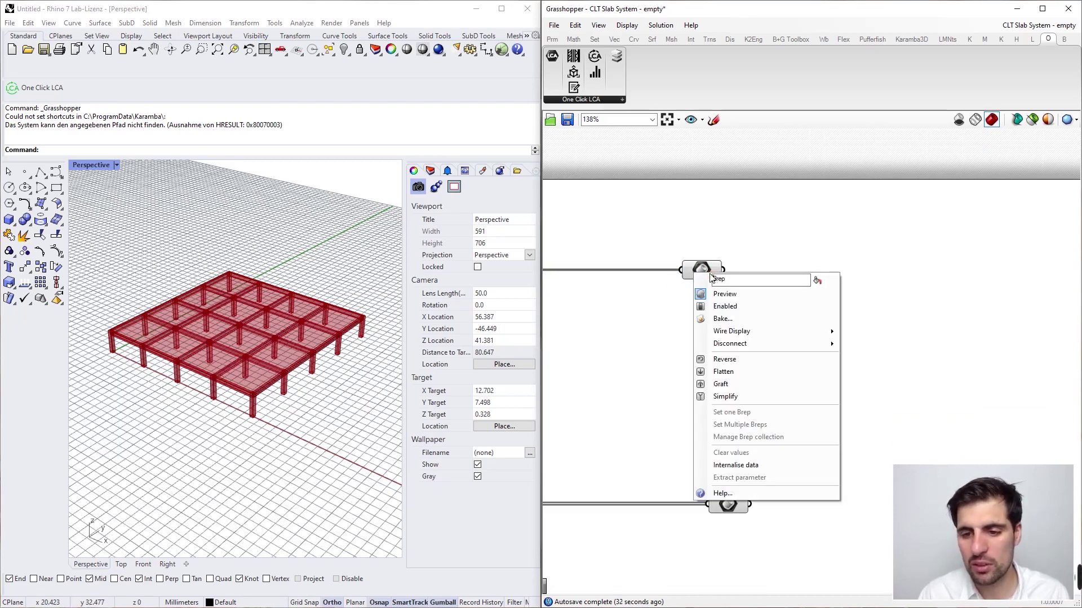
{"action": "type", "text": "Slab."}
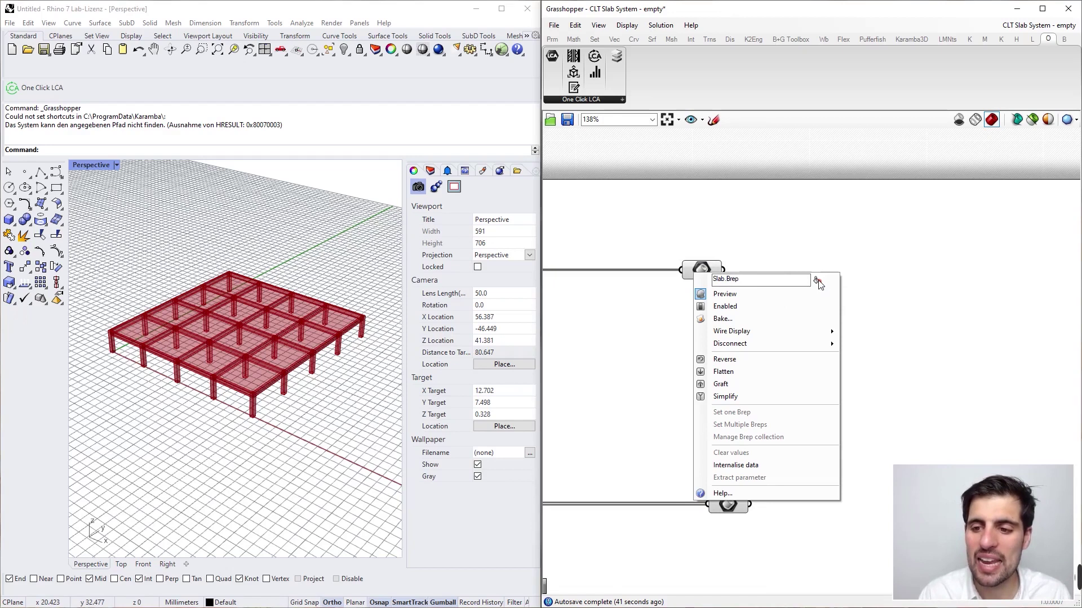
{"action": "left_click", "coordinate": [817, 281]}
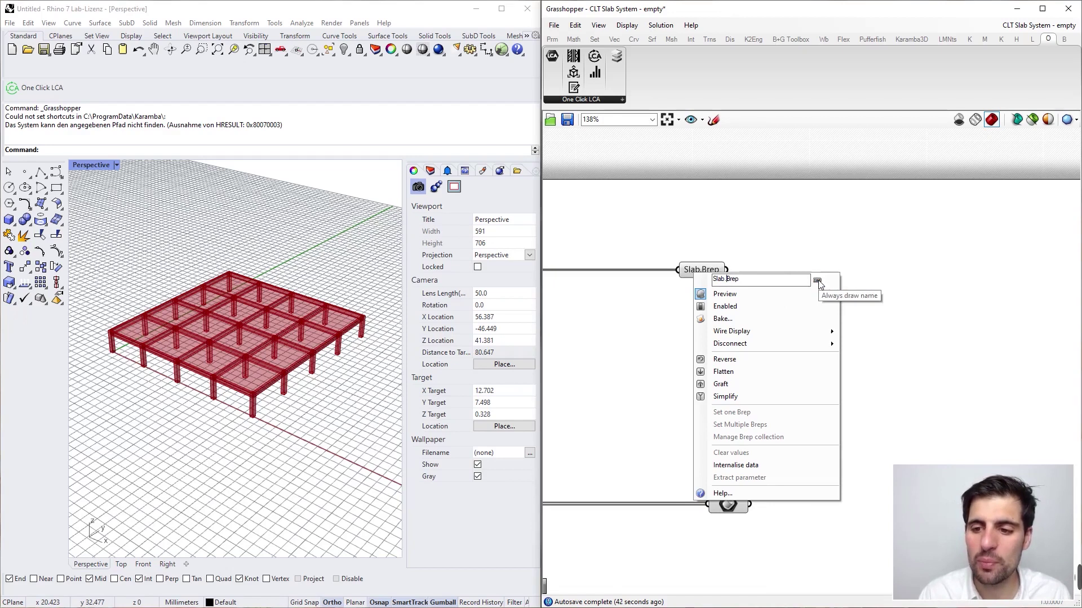
{"action": "left_click", "coordinate": [775, 250]}
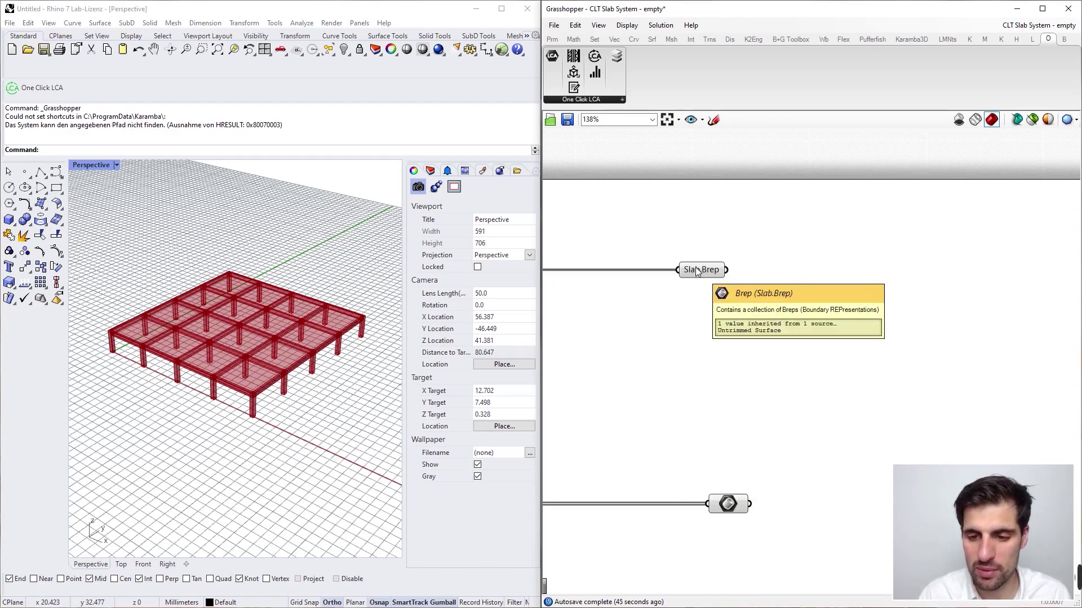
Step: Rename the output Brep container that holds the columns Columns.Brep and have it show its name on the canvas
{"action": "right_click_drag", "start_coordinate": [731, 393], "coordinate": [692, 257]}
{"action": "right_click_drag", "start_coordinate": [709, 343], "coordinate": [692, 334]}
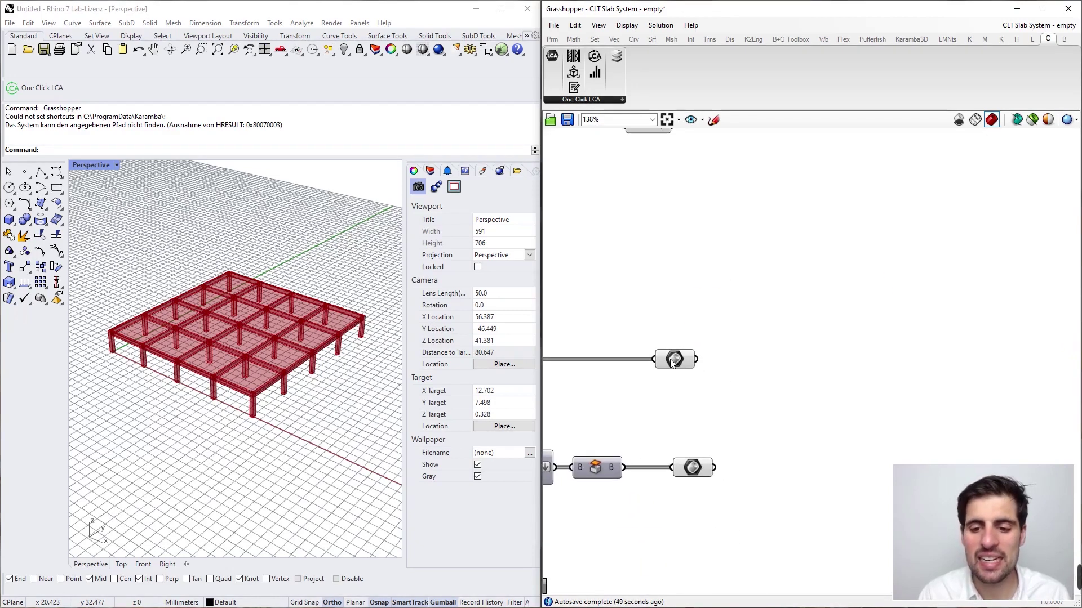
{"action": "left_click", "coordinate": [673, 362]}
{"action": "right_click_drag", "start_coordinate": [375, 372], "coordinate": [375, 332]}
{"action": "right_click", "coordinate": [672, 370]}
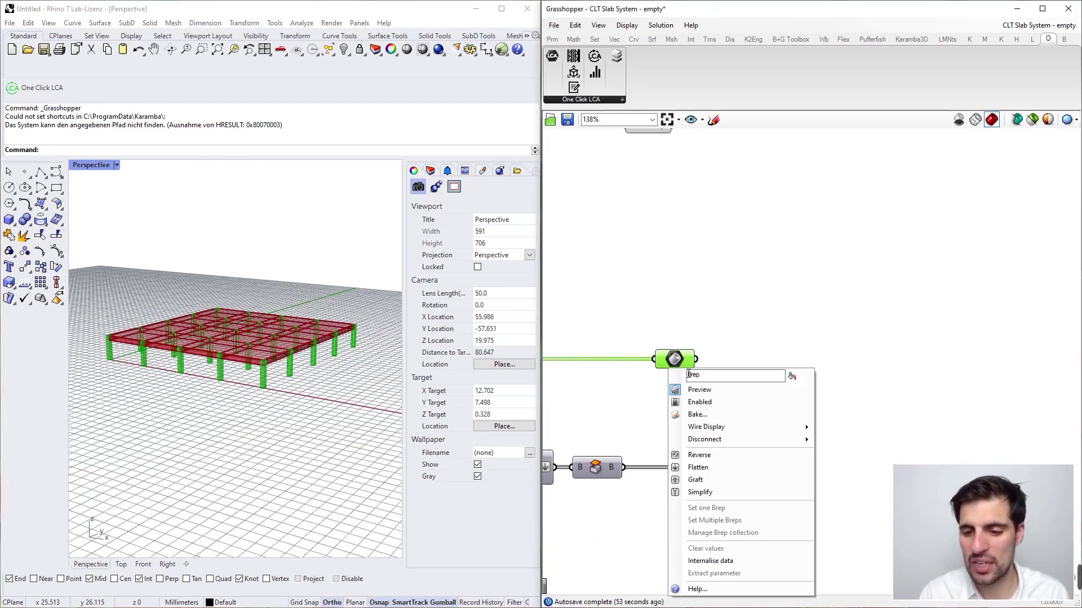
{"action": "type", "text": "Columns"}
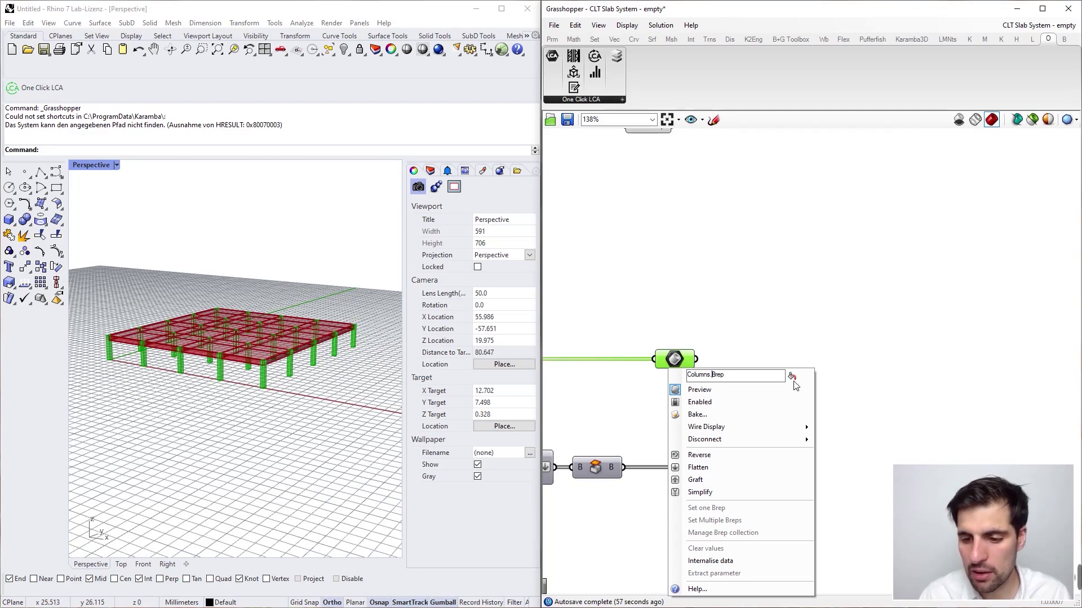
{"action": "key", "text": "Return"}
Step: Rename the last output Brep container, which holds the beams, Beams.Brep and make it always draw its name
{"action": "right_click_drag", "start_coordinate": [792, 374], "coordinate": [734, 261]}
{"action": "left_click", "coordinate": [682, 370]}
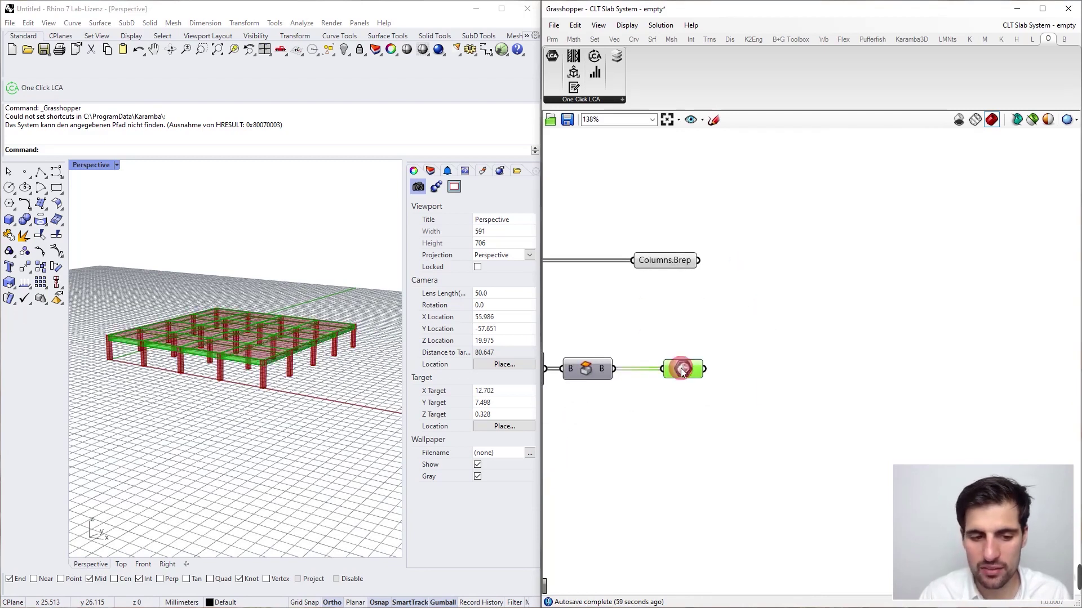
{"action": "right_click", "coordinate": [682, 369]}
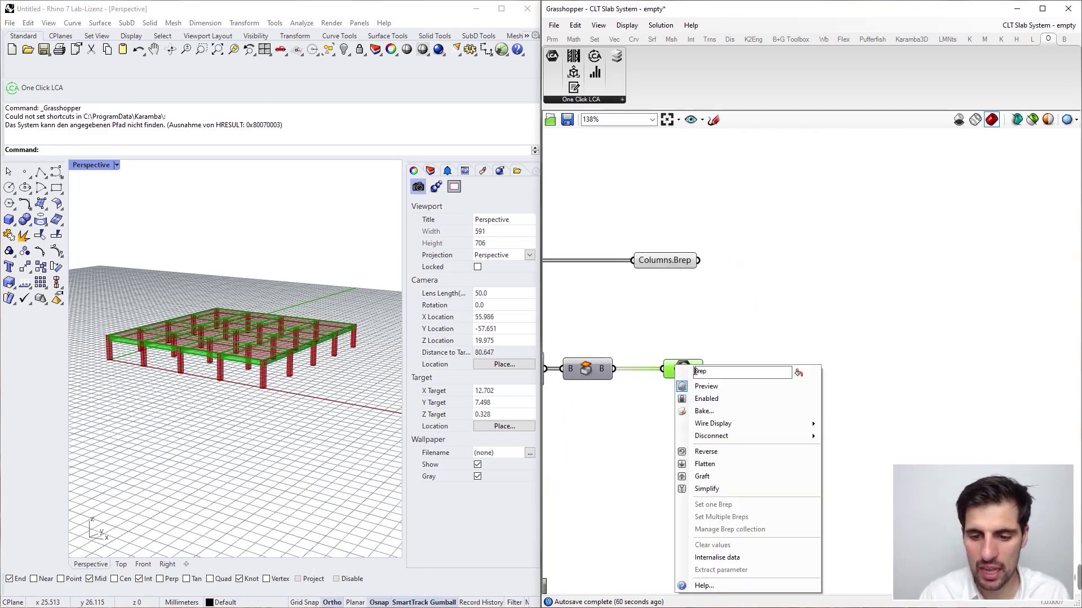
{"action": "type", "text": "Beams."}
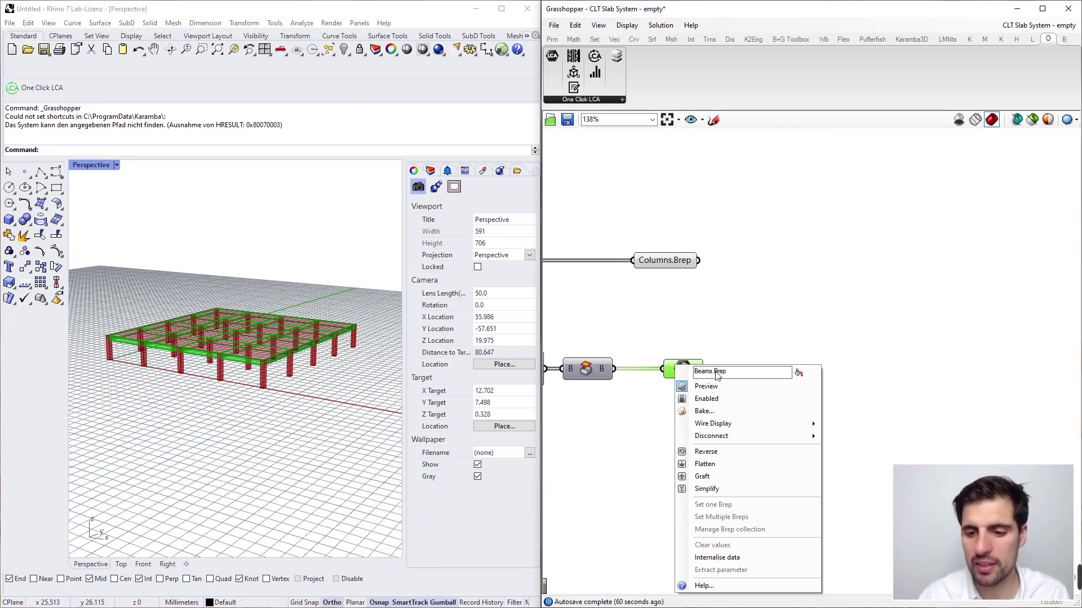
{"action": "left_click", "coordinate": [800, 373]}
{"action": "left_click", "coordinate": [804, 315]}
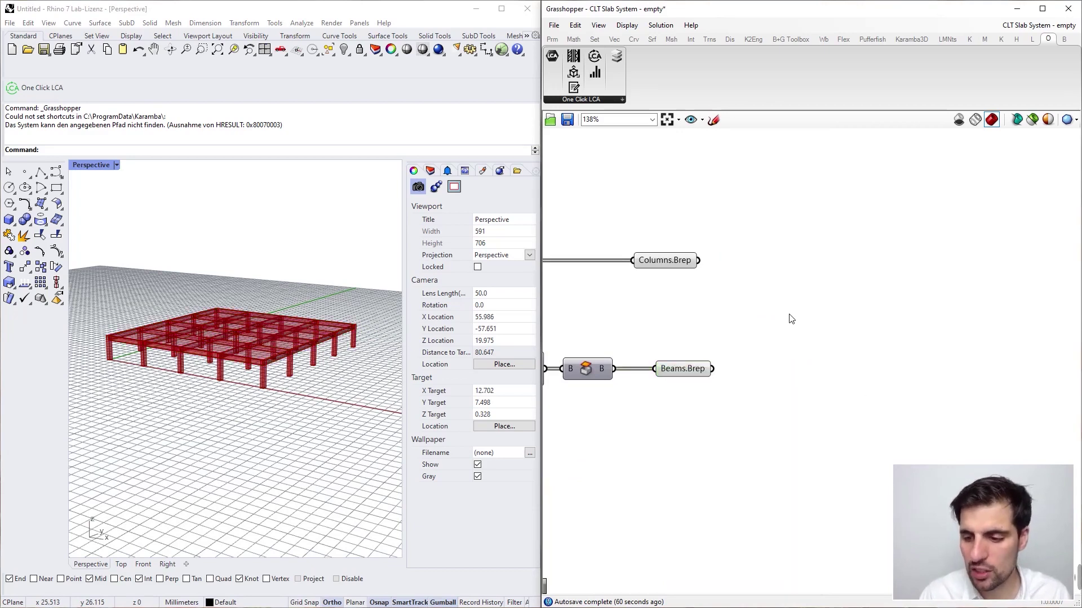
Step: Place a One Click LCA Select LCA Profile component on the empty canvas beyond the renamed output Breps
{"action": "scroll", "coordinate": [747, 286], "scroll_direction": "down", "scroll_amount": 3}
{"action": "right_click_drag", "start_coordinate": [758, 231], "coordinate": [695, 292]}
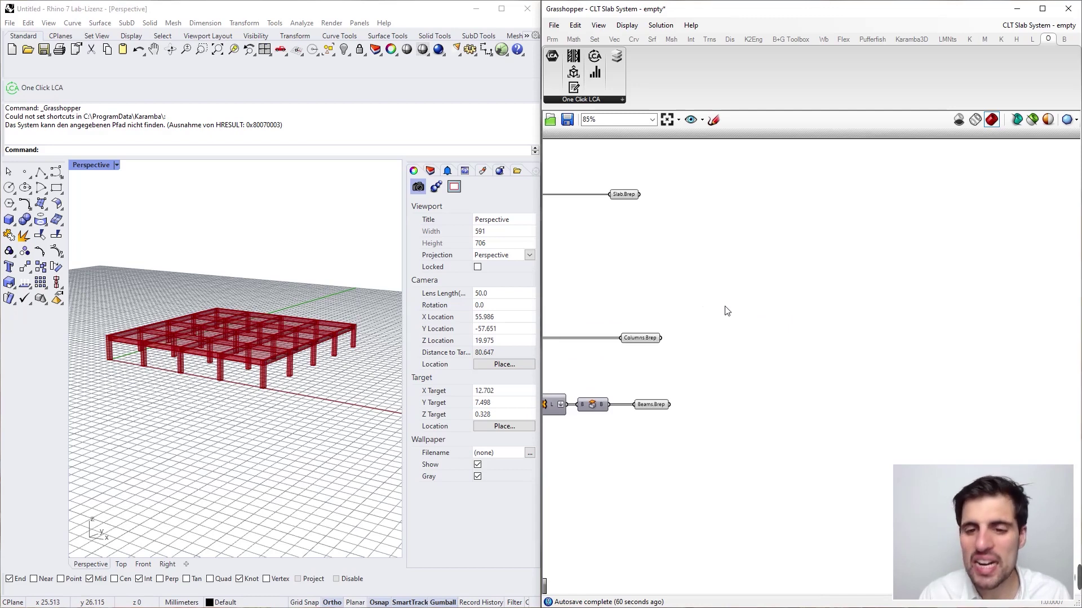
{"action": "right_click_drag", "start_coordinate": [736, 330], "coordinate": [789, 305]}
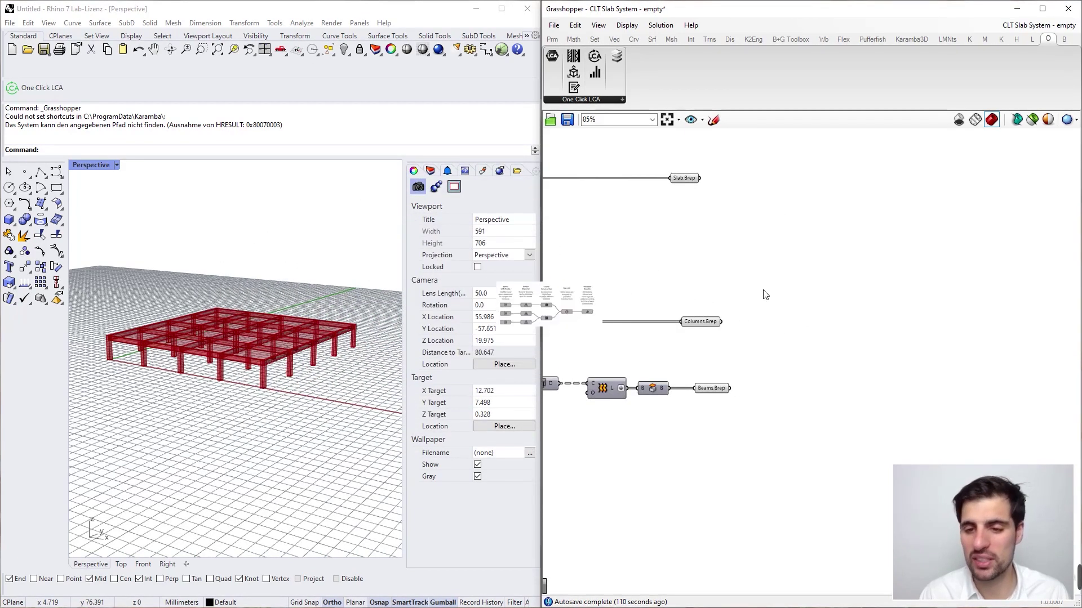
{"action": "right_click_drag", "start_coordinate": [752, 249], "coordinate": [728, 263]}
{"action": "right_click_drag", "start_coordinate": [686, 171], "coordinate": [666, 215]}
{"action": "left_click", "coordinate": [599, 197]}
{"action": "left_click", "coordinate": [665, 215]}
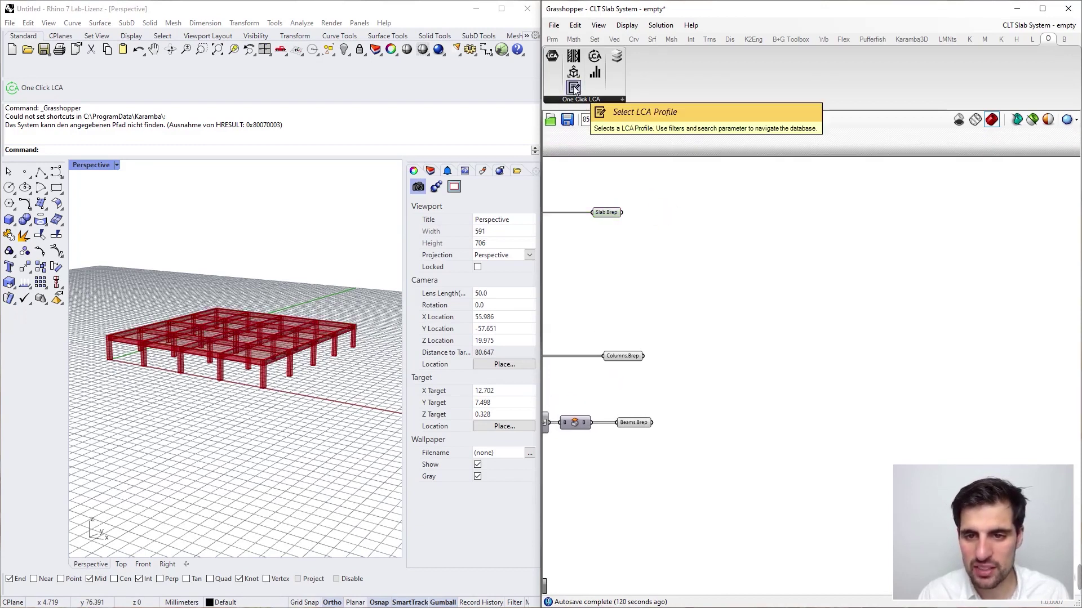
{"action": "left_click_drag", "start_coordinate": [574, 89], "coordinate": [739, 221]}
{"action": "right_click_drag", "start_coordinate": [692, 202], "coordinate": [632, 215]}
{"action": "left_click_drag", "start_coordinate": [697, 169], "coordinate": [717, 210]}
{"action": "scroll", "coordinate": [787, 217], "scroll_direction": "up", "scroll_amount": 2}
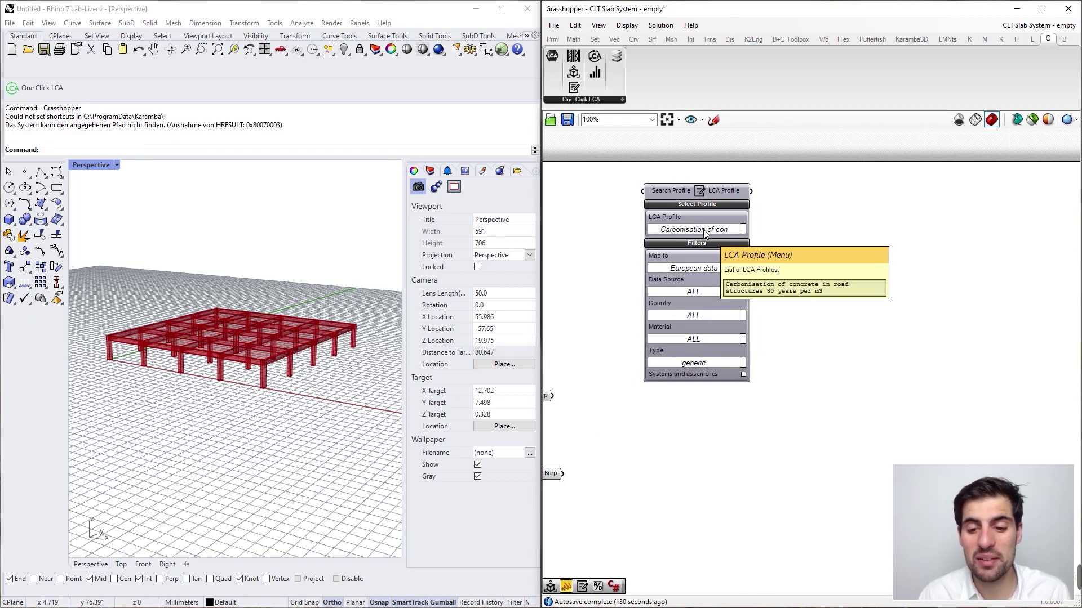
{"action": "left_click", "coordinate": [680, 192]}
{"action": "left_click_drag", "start_coordinate": [679, 191], "coordinate": [702, 192]}
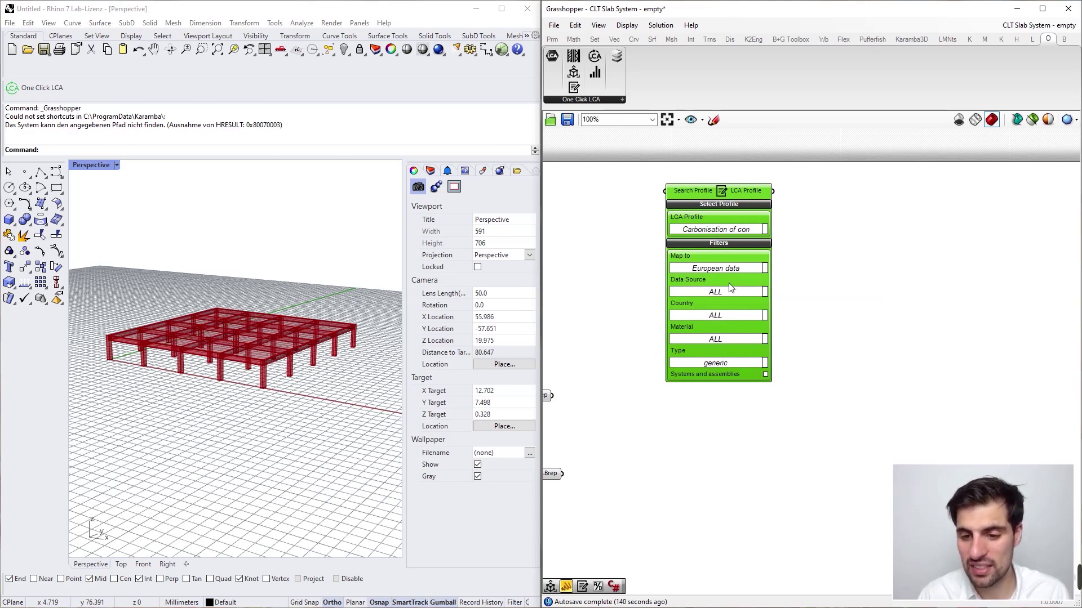
{"action": "left_click", "coordinate": [809, 314]}
Step: Examine the Select LCA Profile component's filters and the options offered for Data Source
{"action": "scroll", "coordinate": [810, 317], "scroll_direction": "up", "scroll_amount": 1}
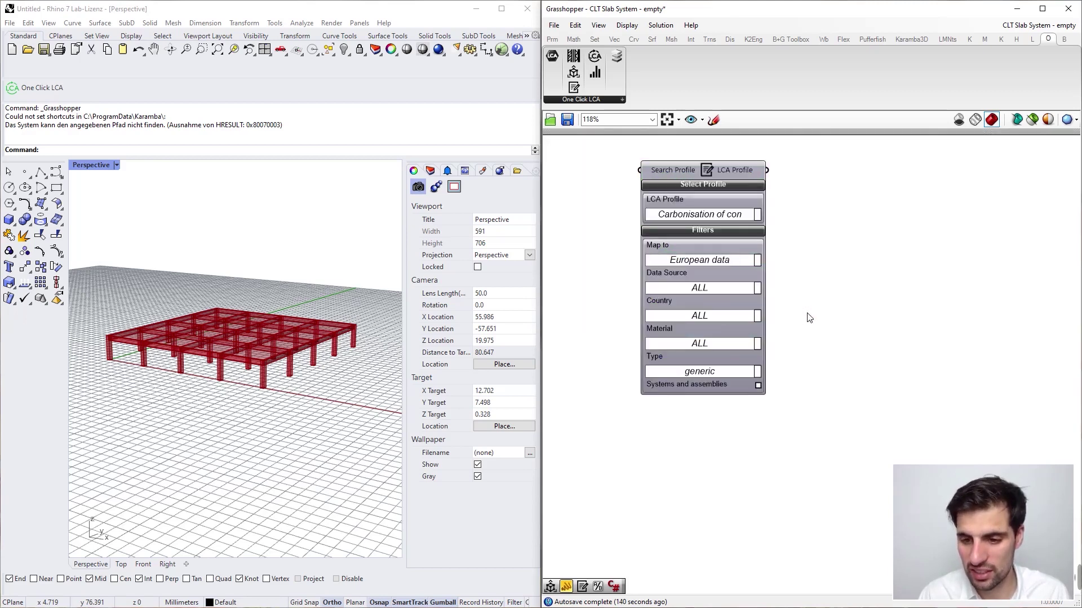
{"action": "left_click", "coordinate": [678, 320]}
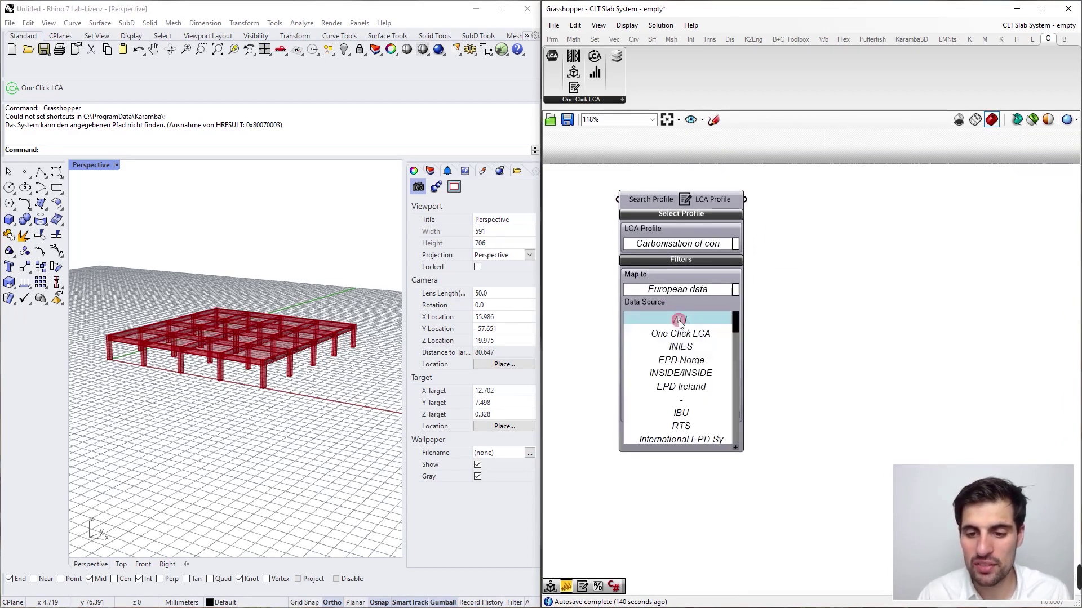
{"action": "left_click", "coordinate": [783, 327]}
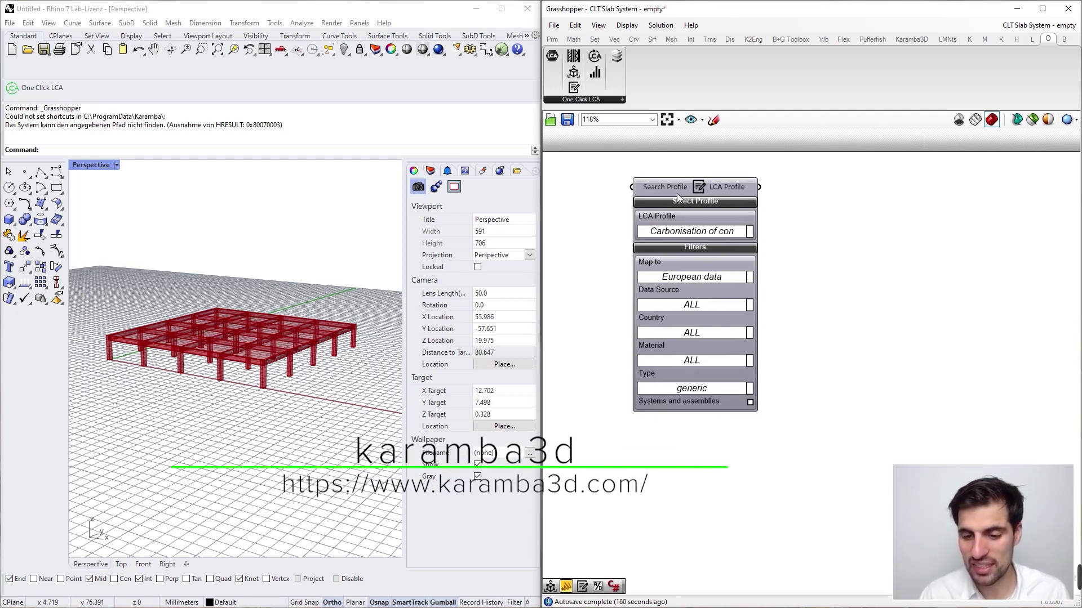
{"action": "left_click", "coordinate": [685, 207]}
{"action": "left_click", "coordinate": [617, 174]}
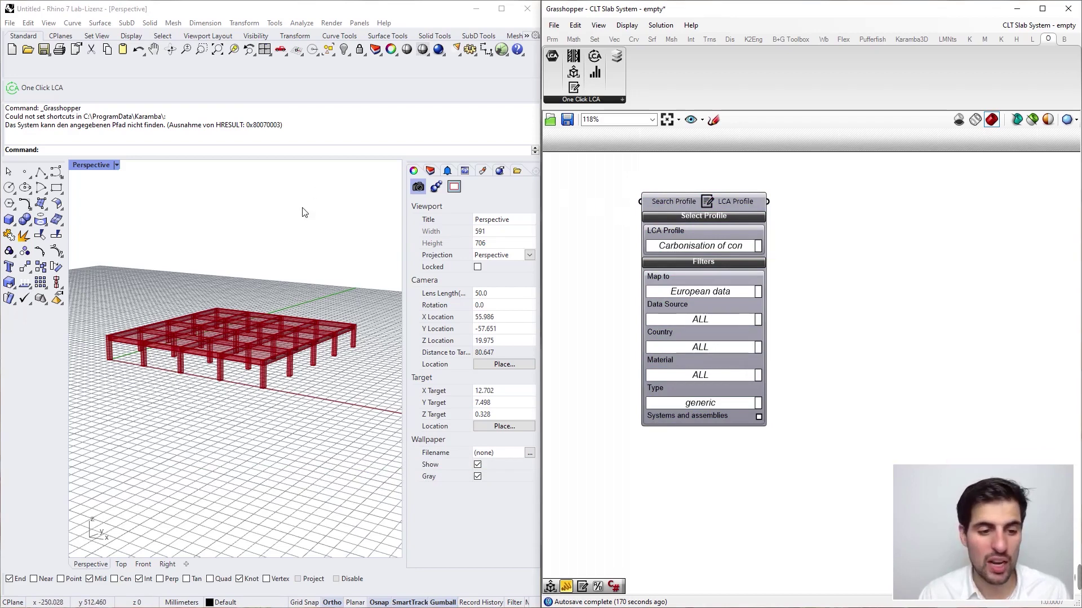
Step: Filter the LCA profiles by the material CLT, glulam and LVL
{"action": "right_click_drag", "start_coordinate": [302, 208], "coordinate": [319, 238]}
{"action": "scroll", "coordinate": [313, 306], "scroll_direction": "up", "scroll_amount": 2}
{"action": "right_click_drag", "start_coordinate": [313, 306], "coordinate": [295, 288]}
{"action": "right_click_drag", "start_coordinate": [303, 368], "coordinate": [276, 333]}
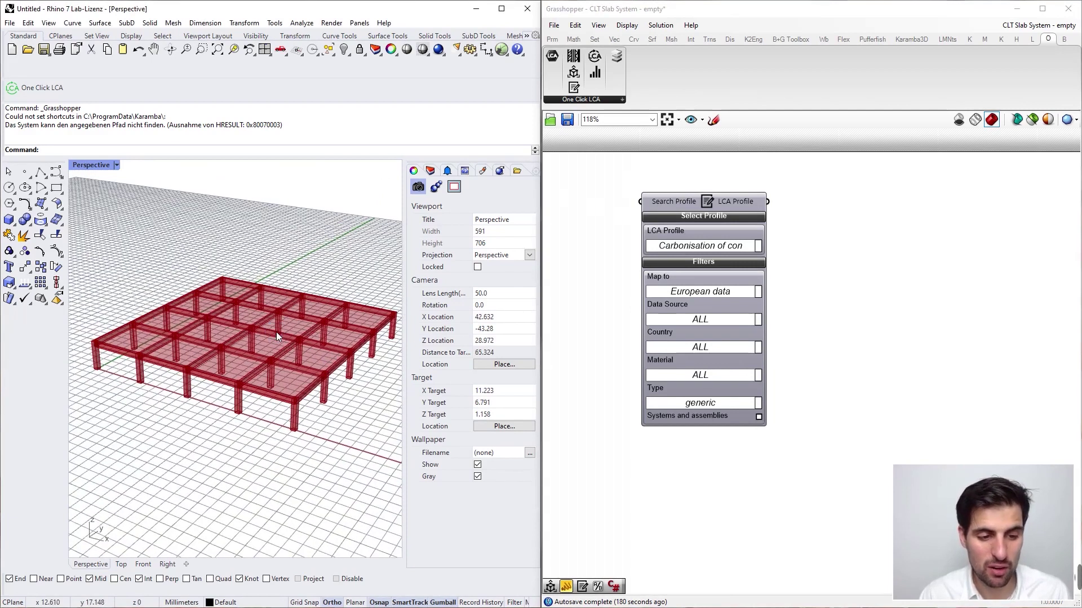
{"action": "right_click_drag", "start_coordinate": [813, 297], "coordinate": [792, 265]}
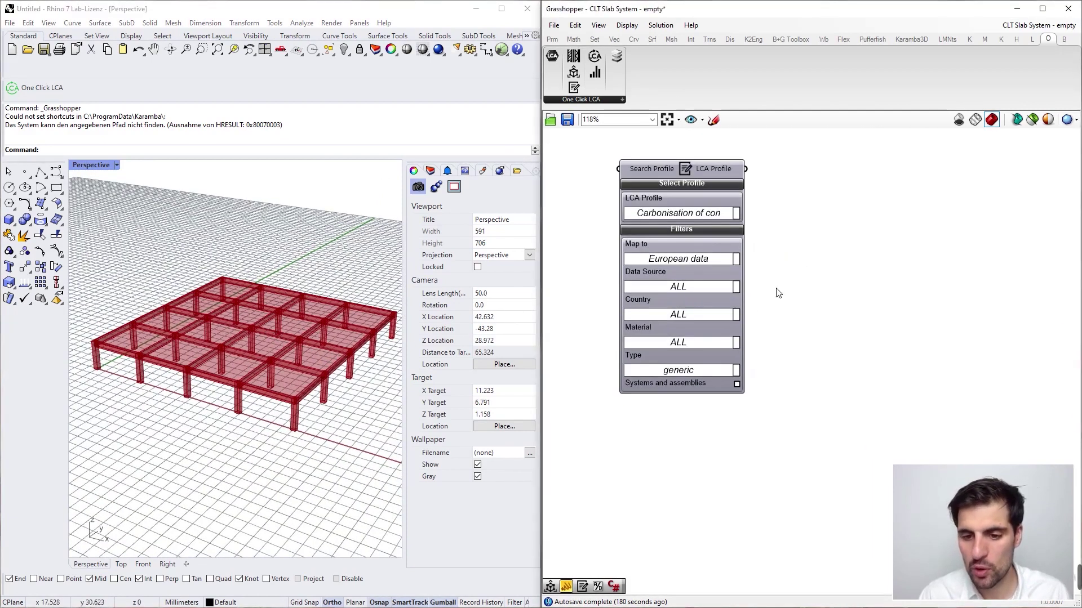
{"action": "left_click", "coordinate": [687, 343]}
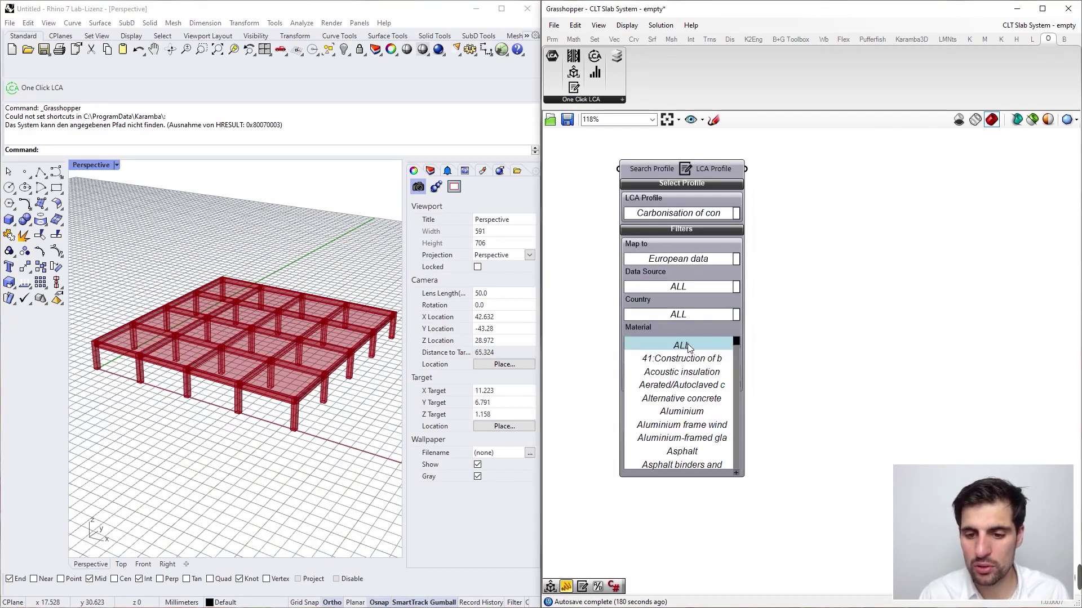
{"action": "scroll", "coordinate": [738, 346], "scroll_direction": "down", "scroll_amount": 3}
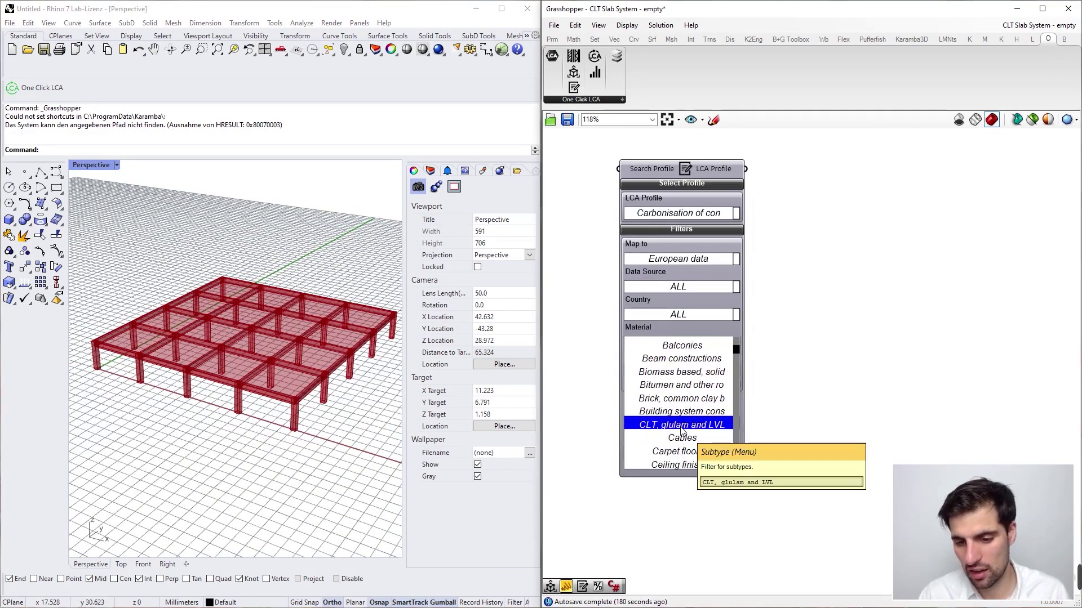
{"action": "left_click", "coordinate": [682, 430]}
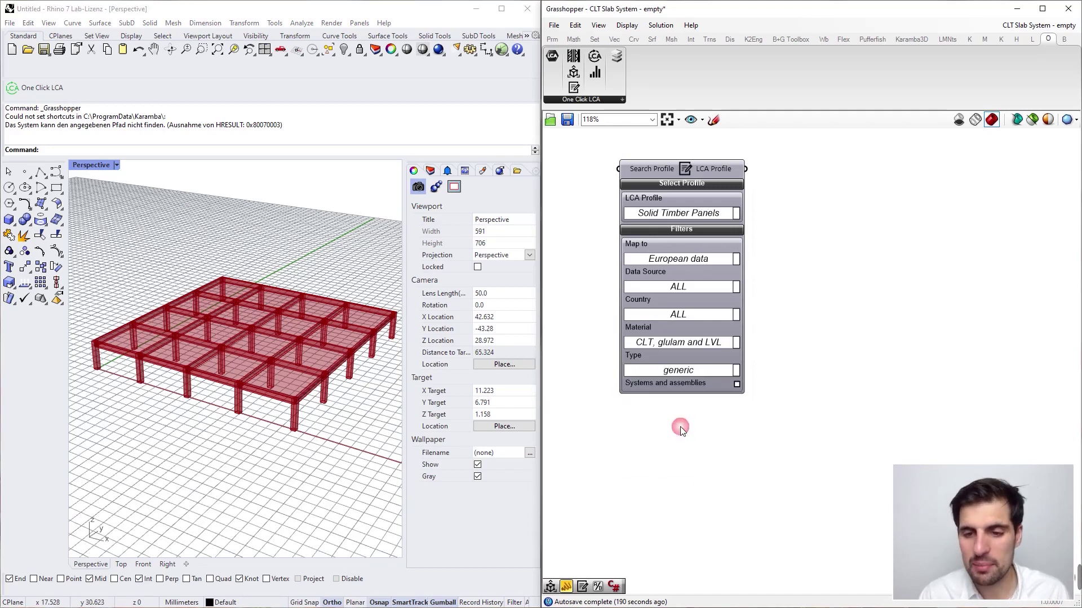
Step: Look through the filtered LCA profiles and choose Solid Timber Panels as the LCA Profile
{"action": "left_click", "coordinate": [703, 213]}
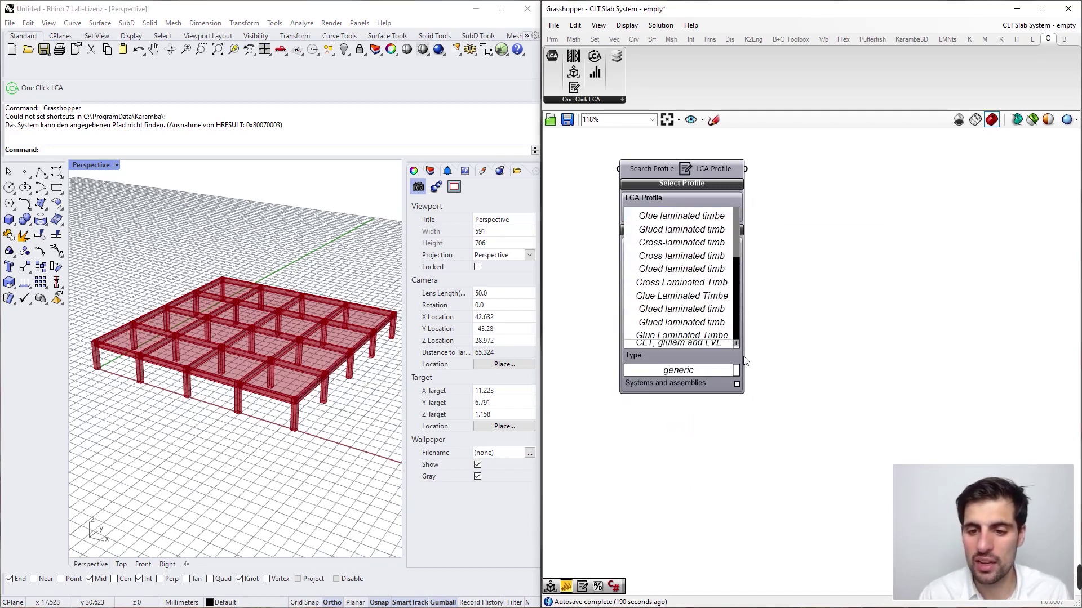
{"action": "left_click", "coordinate": [744, 196]}
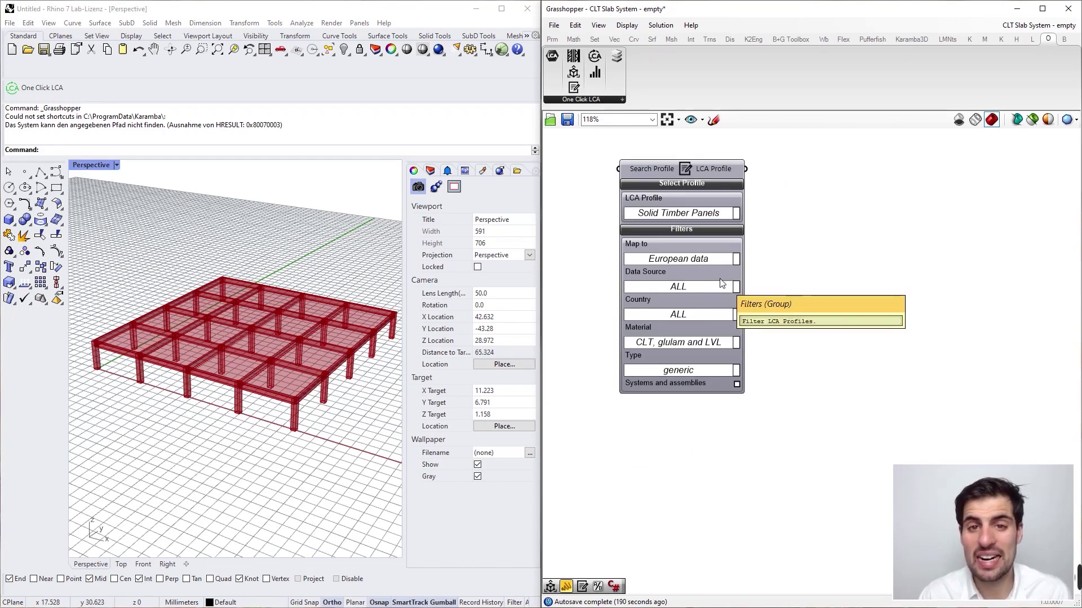
{"action": "left_click", "coordinate": [698, 217]}
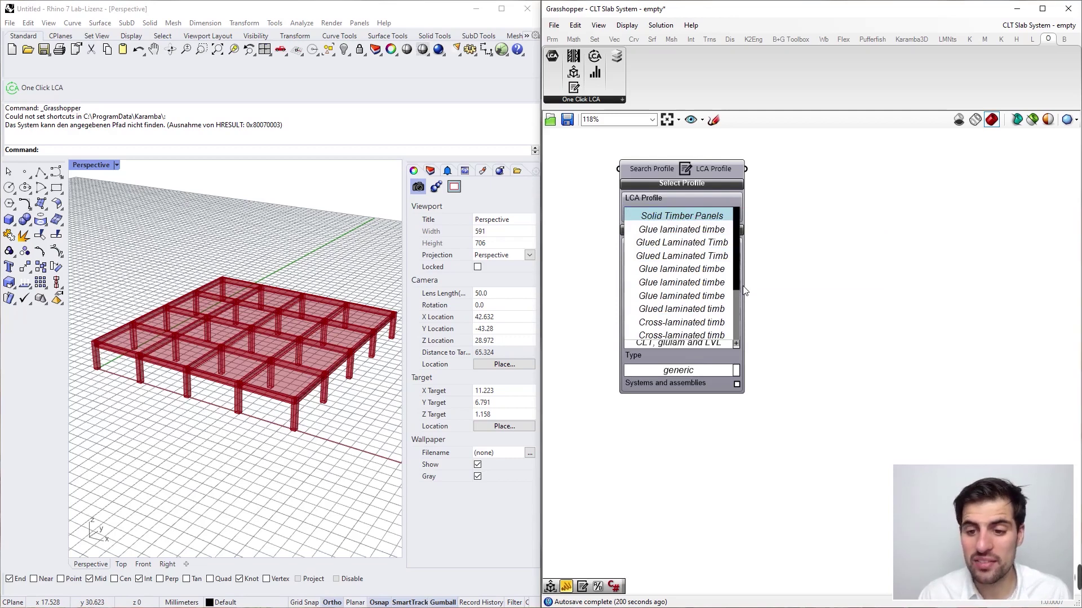
{"action": "left_click_drag", "start_coordinate": [735, 280], "coordinate": [747, 235]}
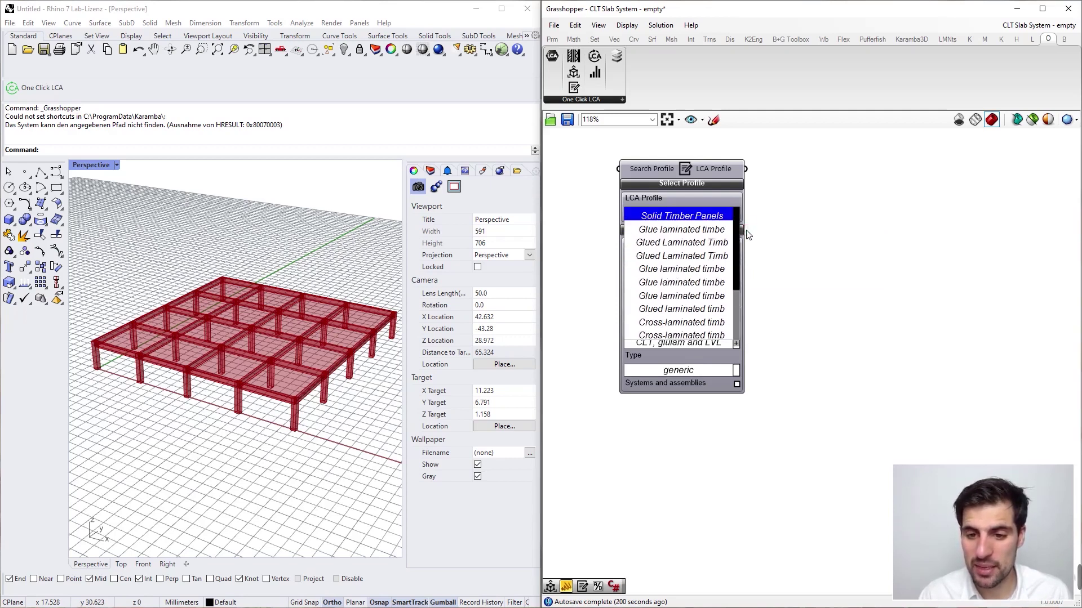
{"action": "left_click", "coordinate": [718, 216]}
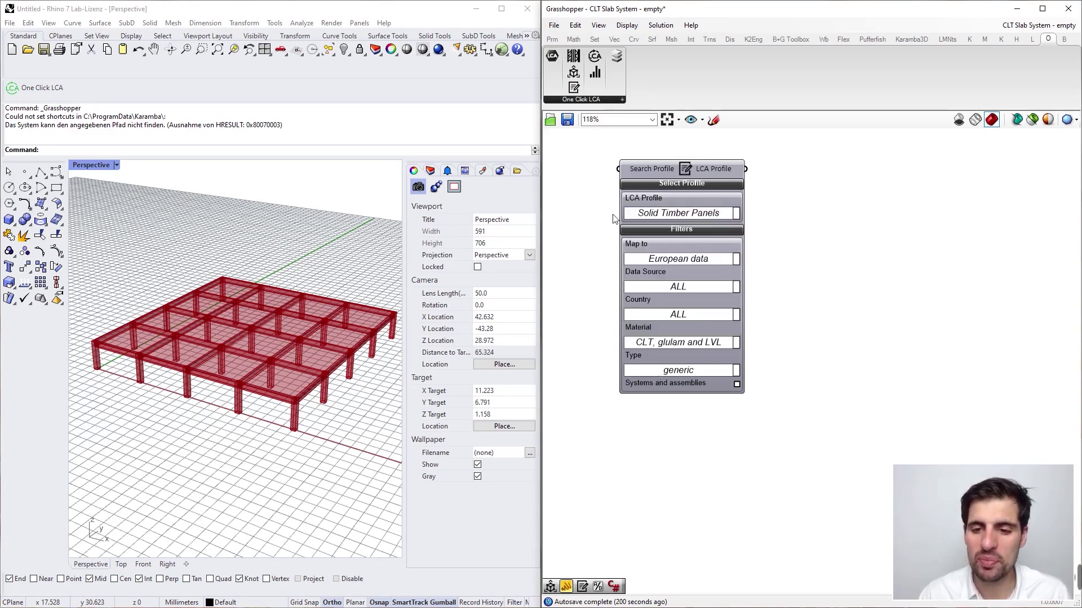
Step: Place a One Click LCA Material component beside Select LCA Profile and connect the LCA Profile output to its LCA Profile input
{"action": "scroll", "coordinate": [613, 219], "scroll_direction": "down", "scroll_amount": 1}
{"action": "right_click_drag", "start_coordinate": [609, 213], "coordinate": [673, 218]}
{"action": "scroll", "coordinate": [647, 220], "scroll_direction": "down", "scroll_amount": 2}
{"action": "left_click_drag", "start_coordinate": [739, 207], "coordinate": [786, 212]}
{"action": "right_click_drag", "start_coordinate": [817, 190], "coordinate": [726, 191]}
{"action": "left_click", "coordinate": [726, 191]}
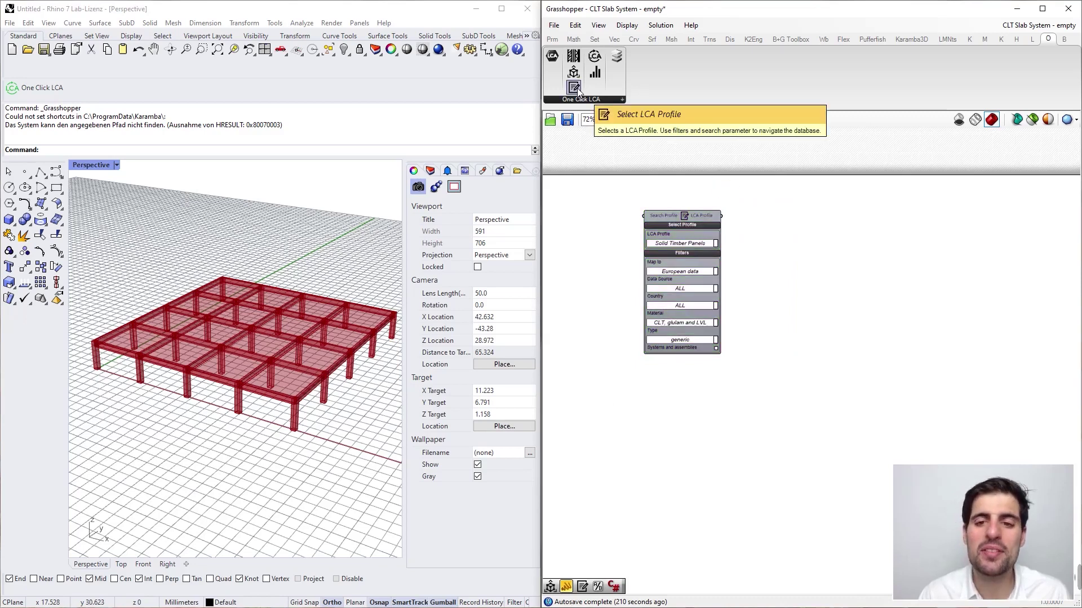
{"action": "left_click_drag", "start_coordinate": [575, 77], "coordinate": [812, 244]}
{"action": "scroll", "coordinate": [731, 221], "scroll_direction": "up", "scroll_amount": 1}
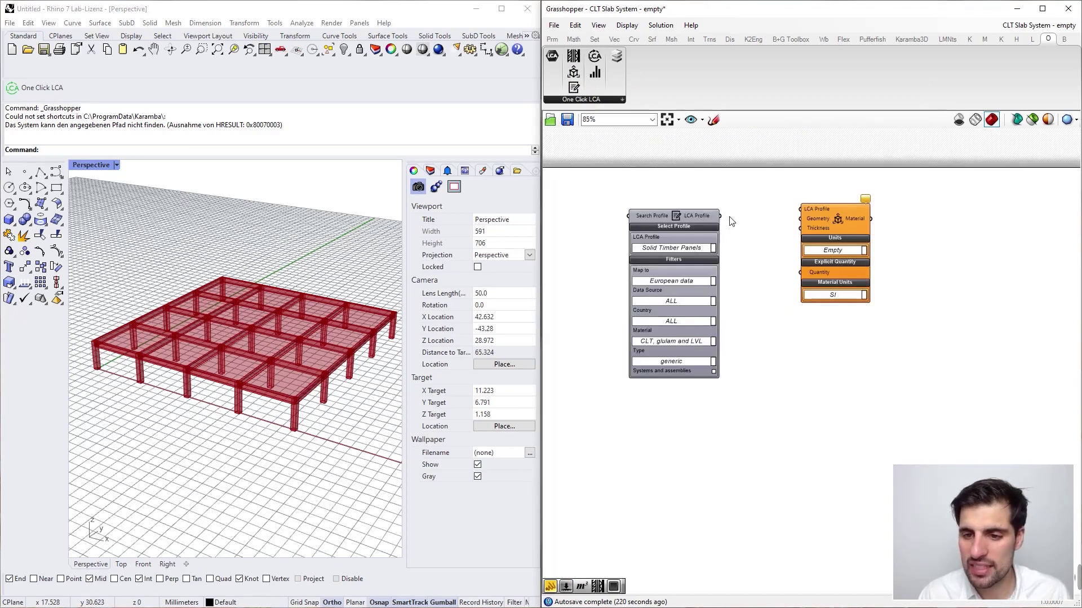
{"action": "left_click_drag", "start_coordinate": [721, 215], "coordinate": [826, 221]}
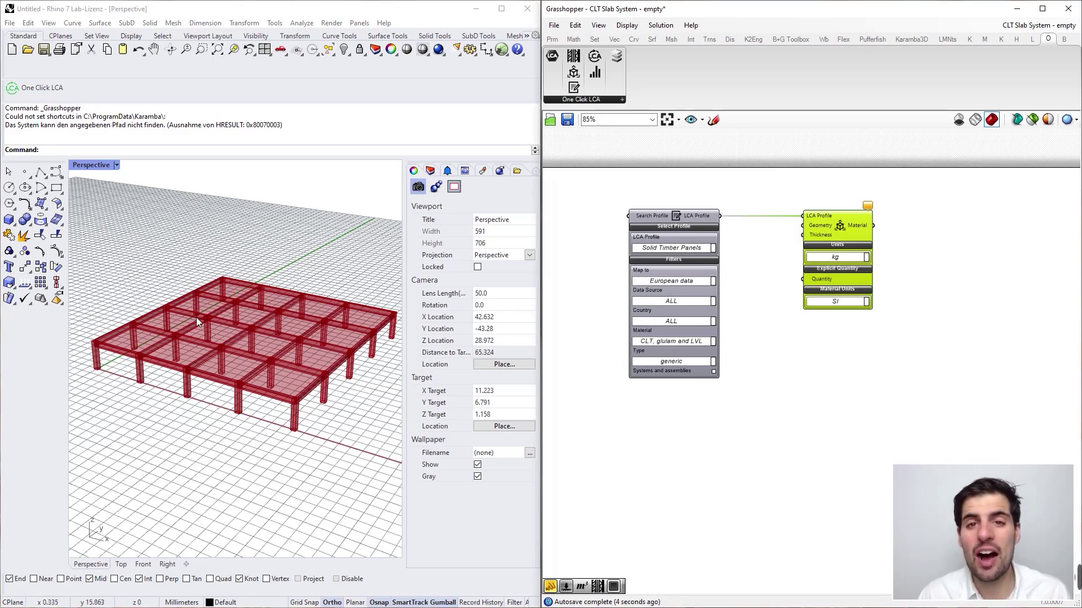
Step: Connect the slab Brep container to the Geometry input of the Material component
{"action": "scroll", "coordinate": [655, 198], "scroll_direction": "down", "scroll_amount": 2}
{"action": "left_click", "coordinate": [598, 223]}
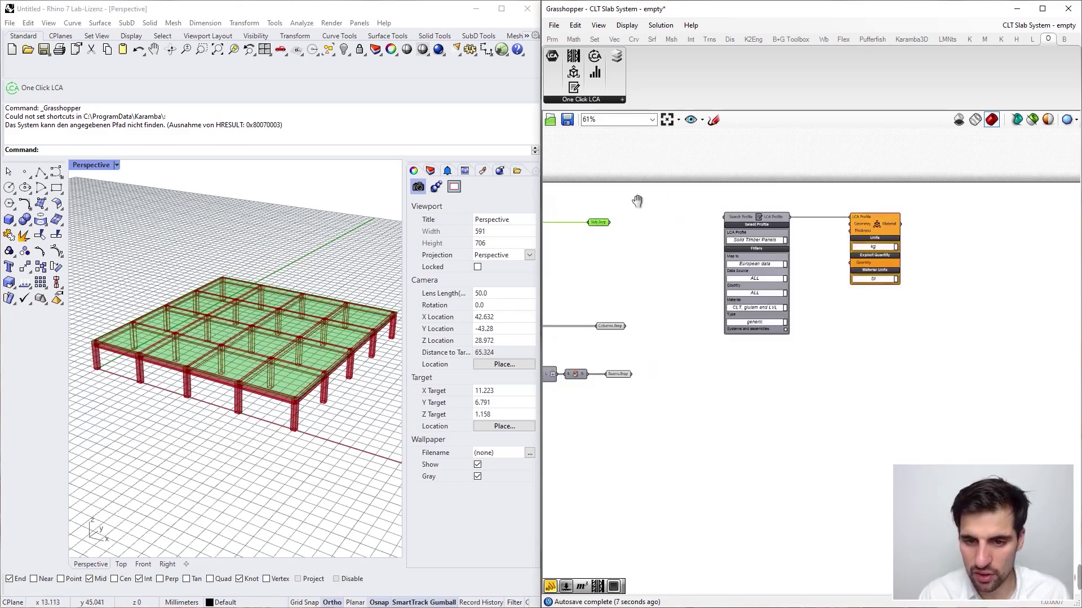
{"action": "scroll", "coordinate": [619, 205], "scroll_direction": "up", "scroll_amount": 2}
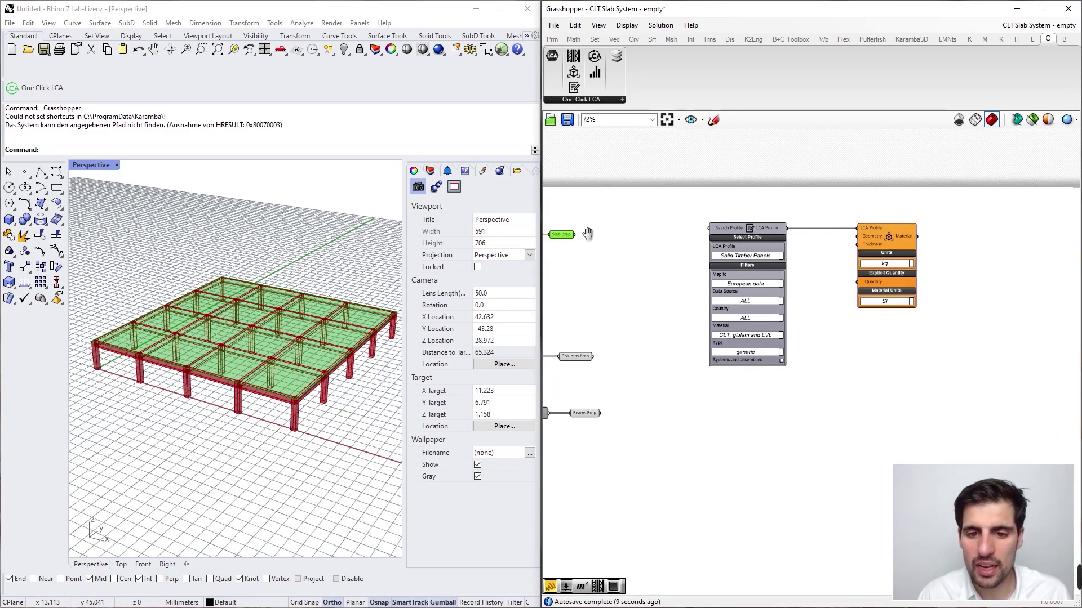
{"action": "left_click_drag", "start_coordinate": [575, 236], "coordinate": [872, 235]}
{"action": "left_click", "coordinate": [855, 205]}
Step: Set the Material component's Units to m2
{"action": "right_click_drag", "start_coordinate": [801, 232], "coordinate": [660, 237]}
{"action": "left_click", "coordinate": [738, 275]}
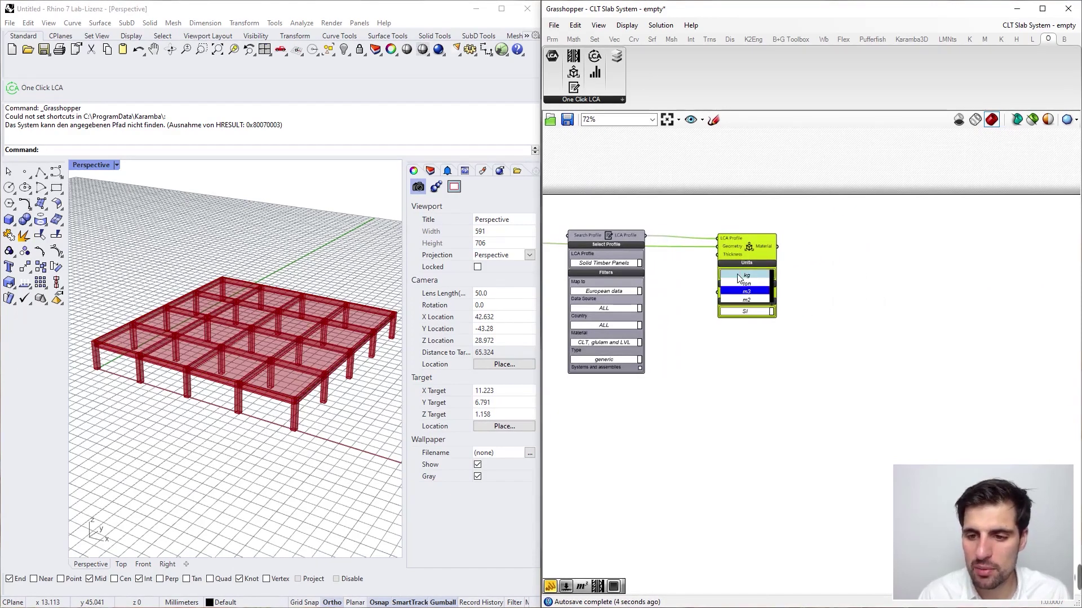
{"action": "left_click", "coordinate": [759, 292]}
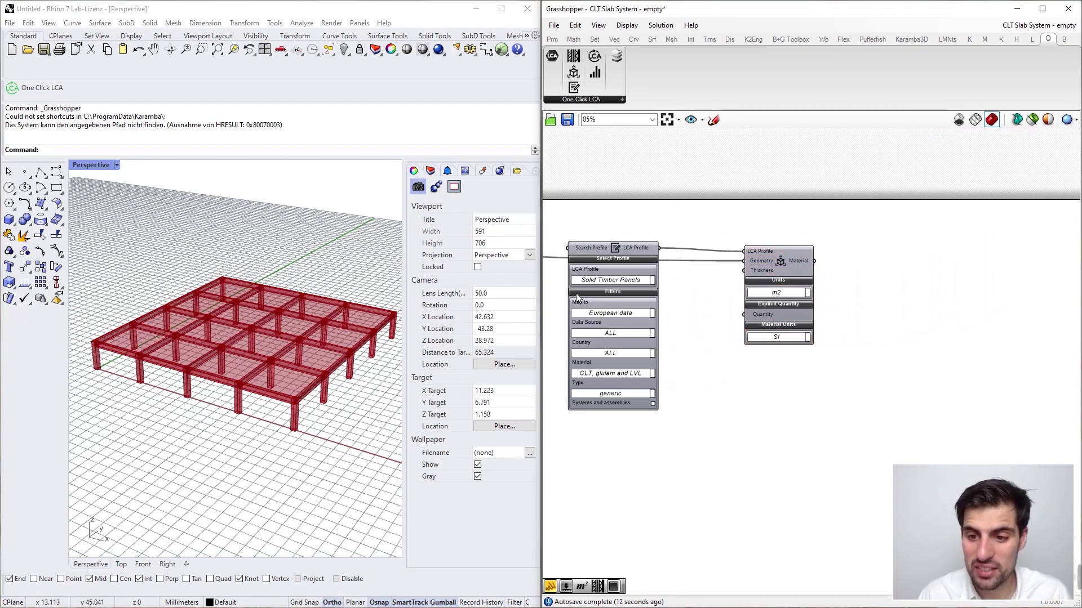
{"action": "right_click_drag", "start_coordinate": [273, 374], "coordinate": [299, 372]}
{"action": "scroll", "coordinate": [282, 324], "scroll_direction": "up", "scroll_amount": 3}
Step: Add a Panel beside the Material component and connect the Material output to it
{"action": "right_click_drag", "start_coordinate": [832, 253], "coordinate": [761, 272]}
{"action": "double_click", "coordinate": [762, 273]}
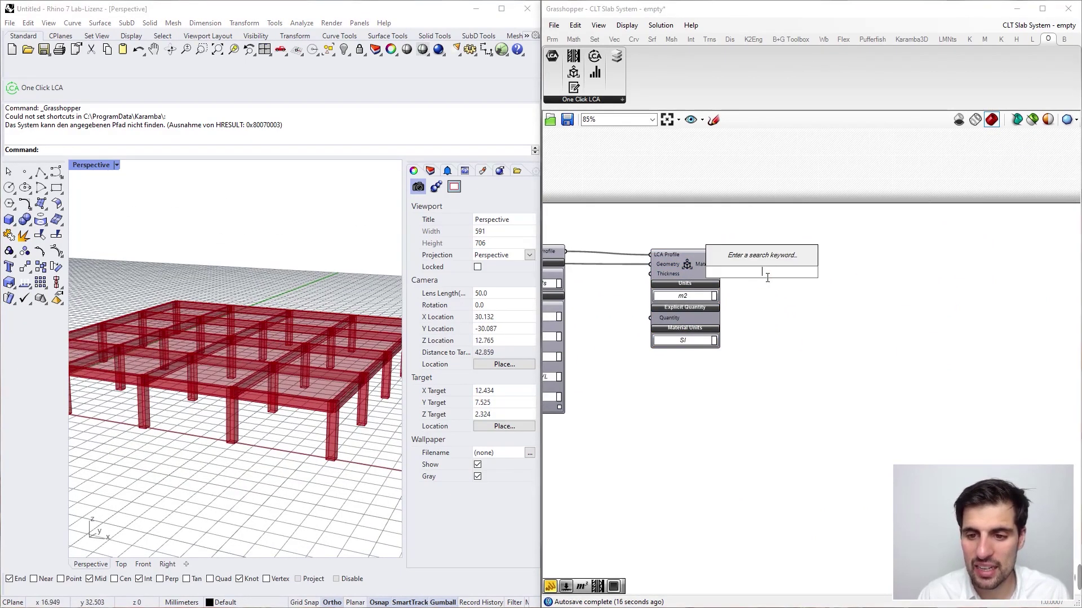
{"action": "type", "text": "panel"}
{"action": "key", "text": "Return"}
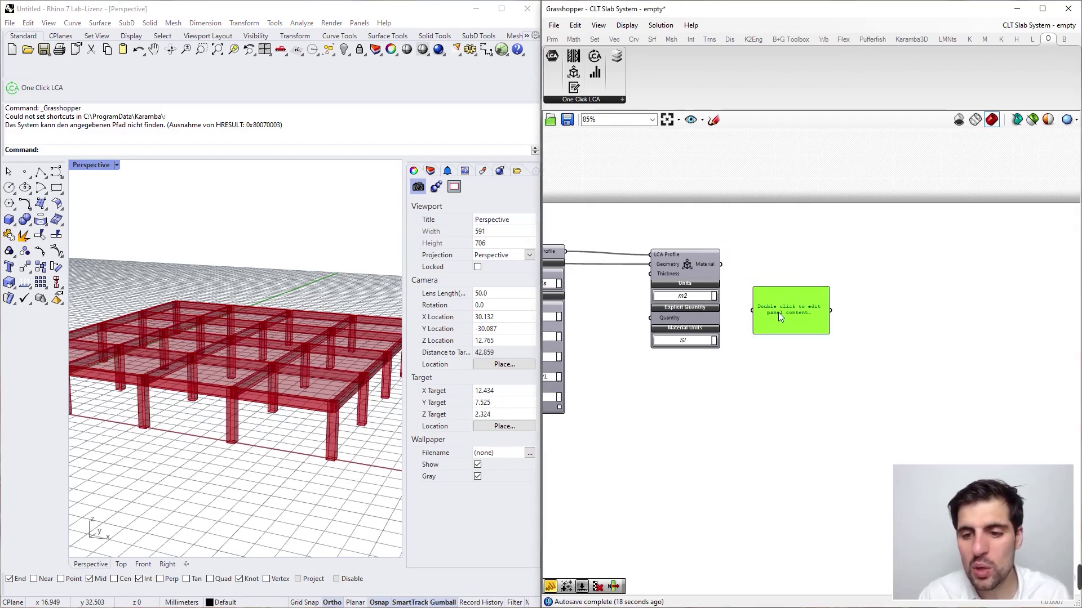
{"action": "left_click_drag", "start_coordinate": [722, 265], "coordinate": [752, 311]}
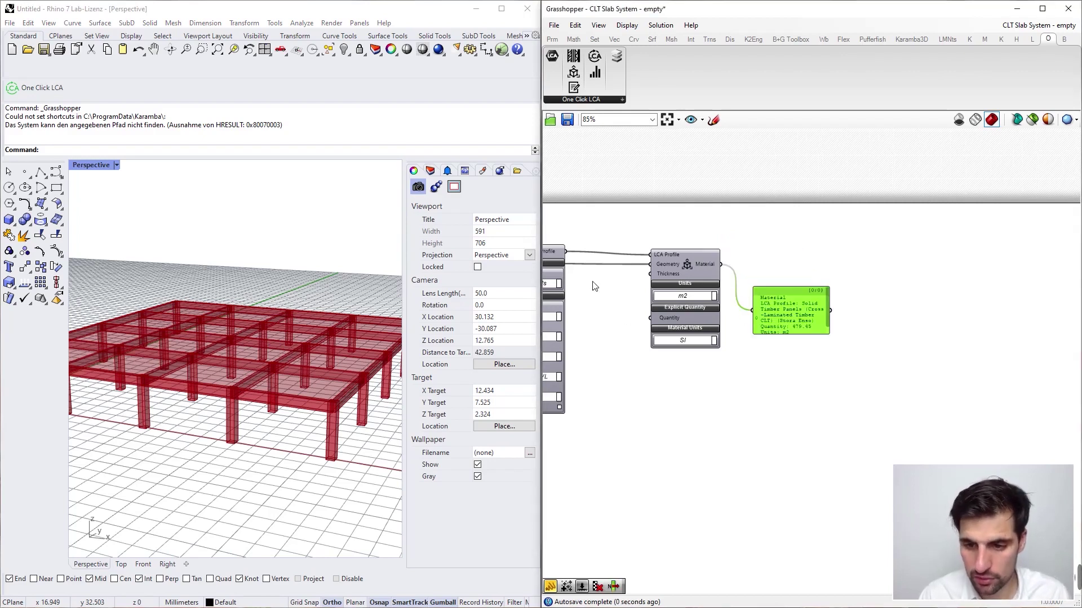
Step: Reposition and enlarge the Panel so the full material description is readable, and compare it with the selected LCA profile
{"action": "right_click_drag", "start_coordinate": [604, 283], "coordinate": [632, 303]}
{"action": "left_click_drag", "start_coordinate": [800, 315], "coordinate": [790, 297]}
{"action": "right_click_drag", "start_coordinate": [763, 236], "coordinate": [682, 200]}
{"action": "left_click", "coordinate": [717, 253]}
{"action": "left_click_drag", "start_coordinate": [720, 288], "coordinate": [776, 260]}
{"action": "right_click_drag", "start_coordinate": [744, 208], "coordinate": [811, 199]}
{"action": "mouse_move", "coordinate": [889, 263]}
{"action": "left_mouse_down"}
{"action": "mouse_move", "coordinate": [965, 310]}
{"action": "mouse_move", "coordinate": [907, 262]}
{"action": "left_mouse_up"}
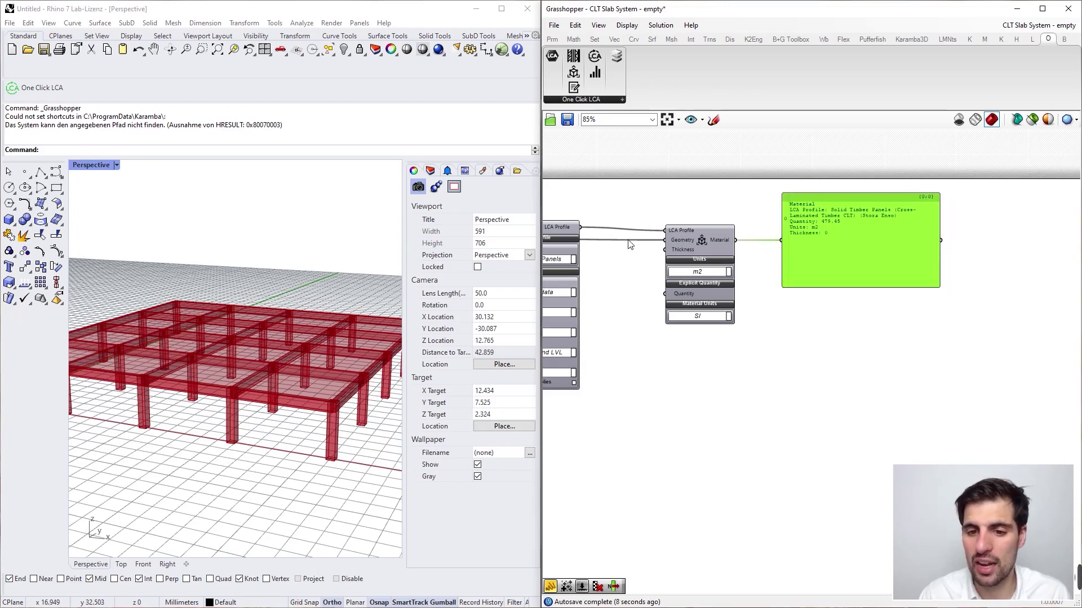
{"action": "right_click_drag", "start_coordinate": [630, 244], "coordinate": [684, 237]}
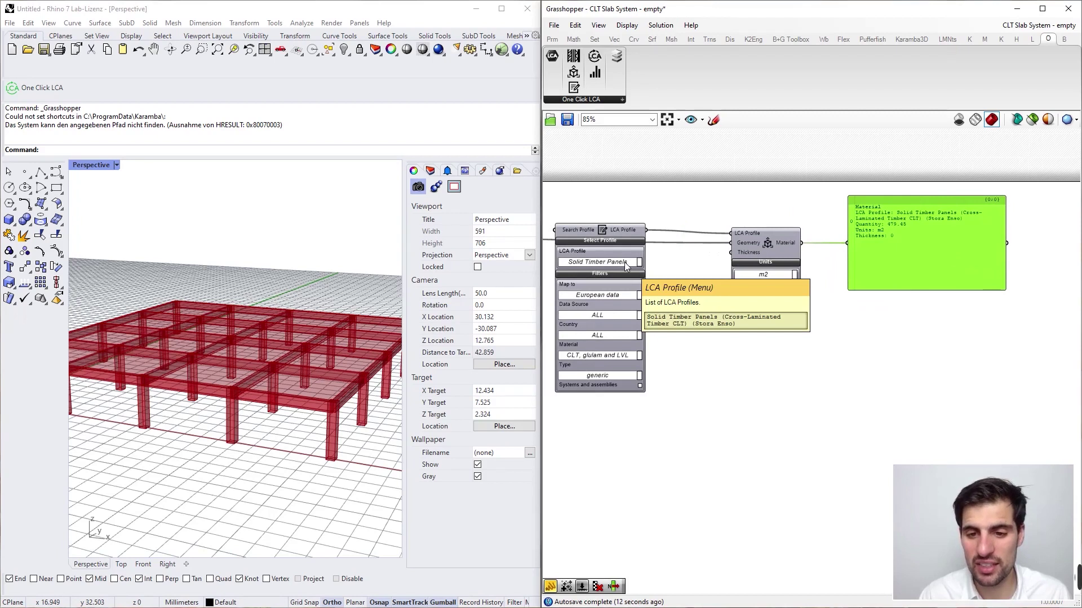
{"action": "right_click_drag", "start_coordinate": [831, 319], "coordinate": [738, 328]}
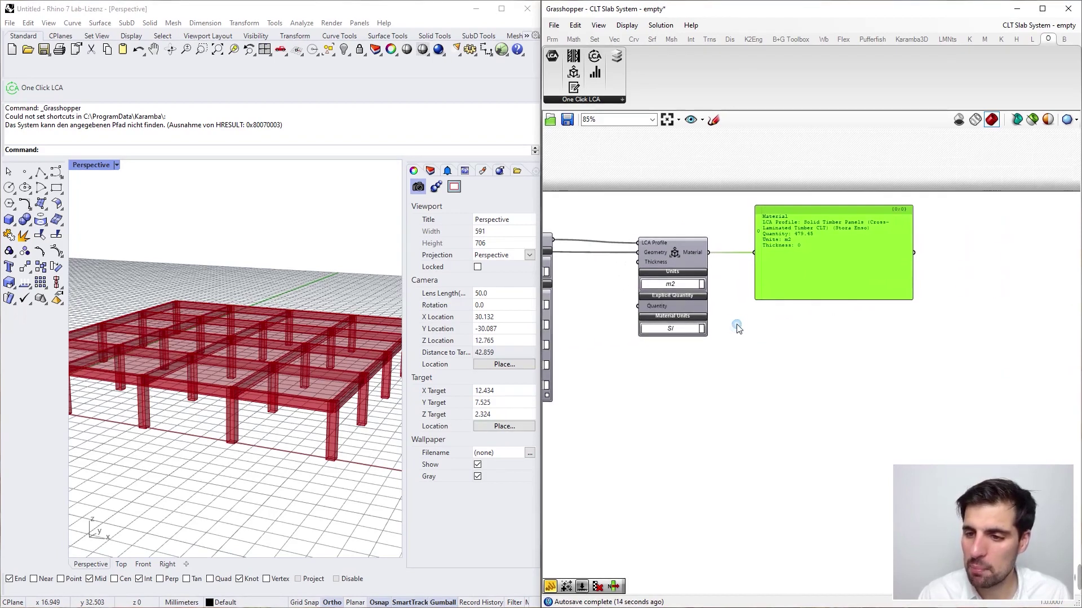
Step: Add a number slider with the value 120 and connect it to the Material component's Thickness input
{"action": "mouse_move", "coordinate": [668, 252]}
{"action": "left_mouse_down"}
{"action": "mouse_move", "coordinate": [680, 251]}
{"action": "mouse_move", "coordinate": [669, 251]}
{"action": "left_mouse_up"}
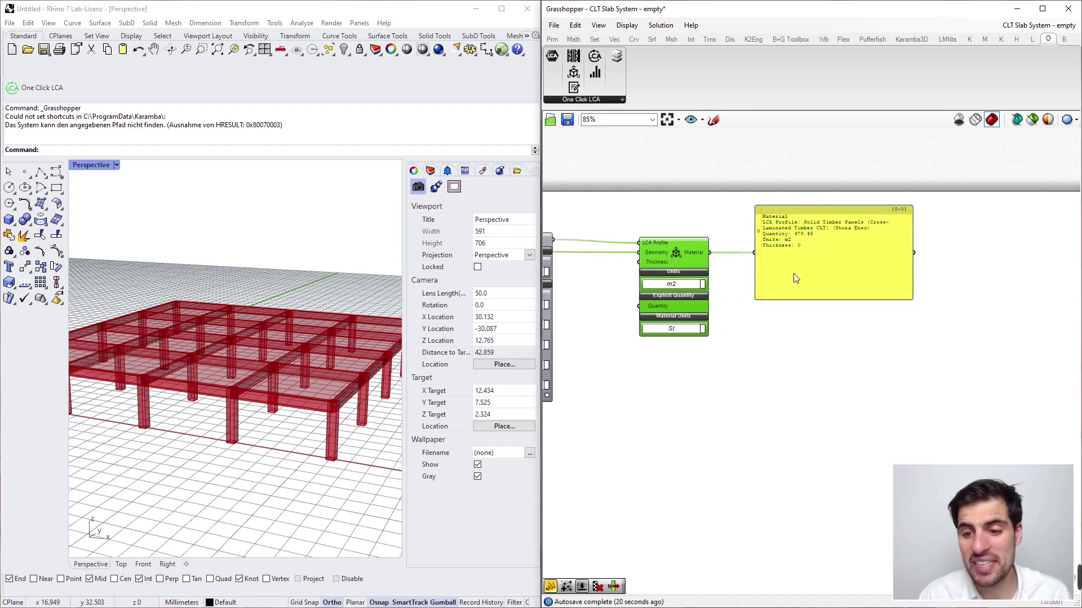
{"action": "left_click_drag", "start_coordinate": [667, 248], "coordinate": [675, 251]}
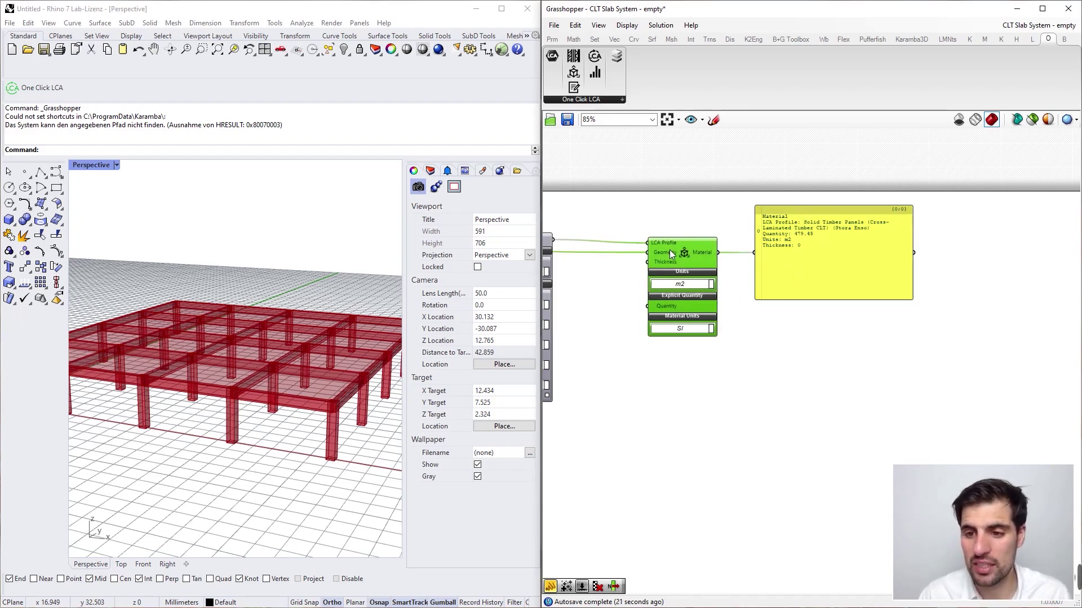
{"action": "double_click", "coordinate": [614, 276]}
{"action": "type", "text": "120"}
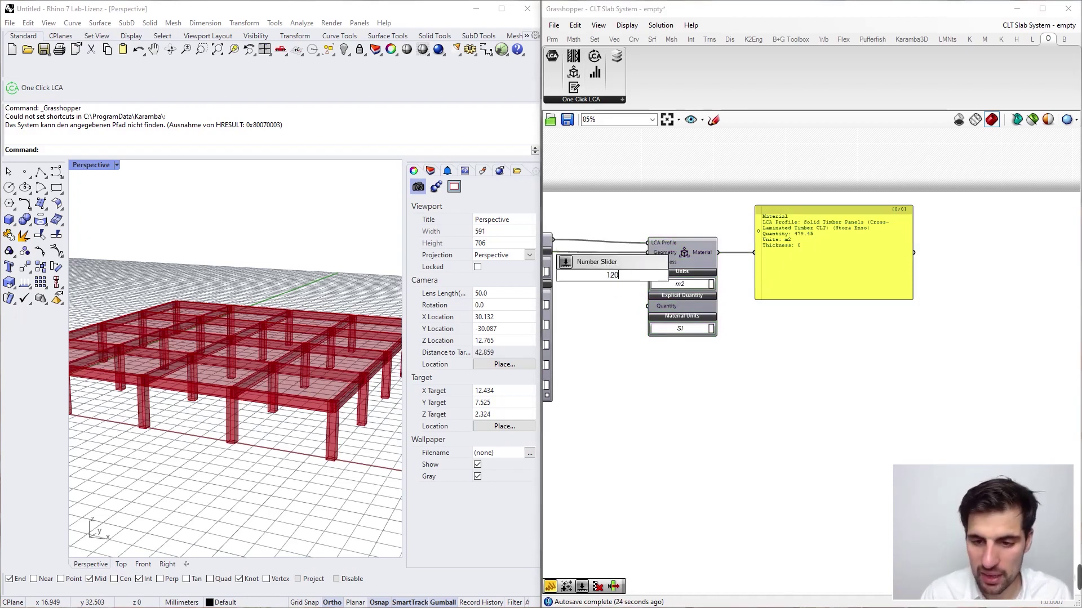
{"action": "key", "text": "Return"}
{"action": "mouse_move", "coordinate": [684, 259]}
{"action": "left_mouse_down"}
{"action": "mouse_move", "coordinate": [699, 261]}
{"action": "mouse_move", "coordinate": [660, 281]}
{"action": "mouse_move", "coordinate": [662, 262]}
{"action": "mouse_move", "coordinate": [701, 252]}
{"action": "left_mouse_up"}
{"action": "right_click_drag", "start_coordinate": [743, 230], "coordinate": [649, 235]}
{"action": "left_click_drag", "start_coordinate": [711, 249], "coordinate": [740, 249]}
{"action": "left_click_drag", "start_coordinate": [617, 260], "coordinate": [632, 261]}
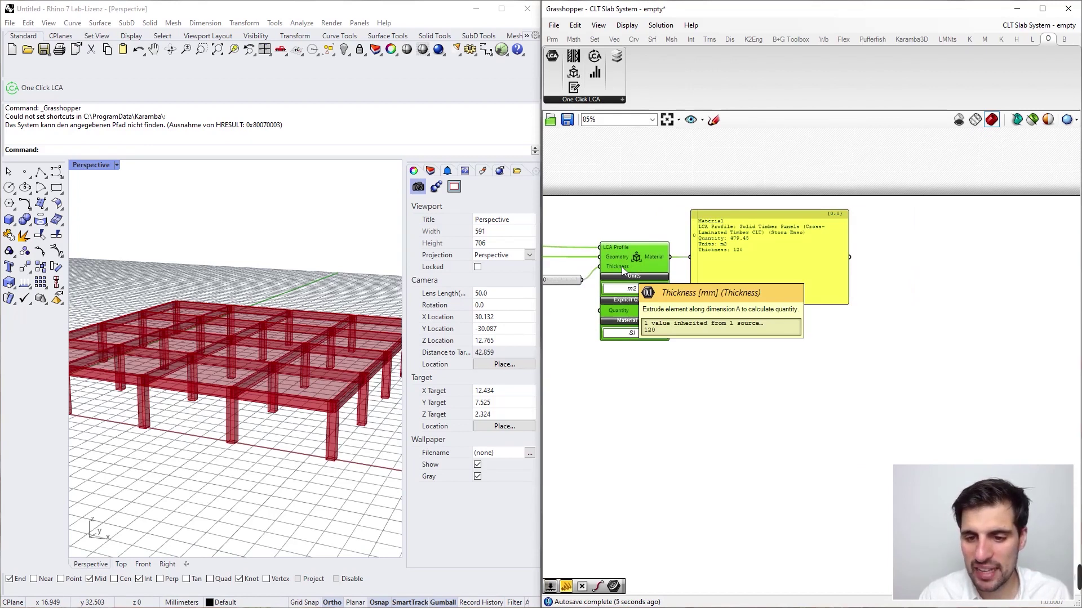
Step: Set the Thickness number slider to 260
{"action": "right_click_drag", "start_coordinate": [604, 214], "coordinate": [703, 202]}
{"action": "left_click", "coordinate": [652, 269]}
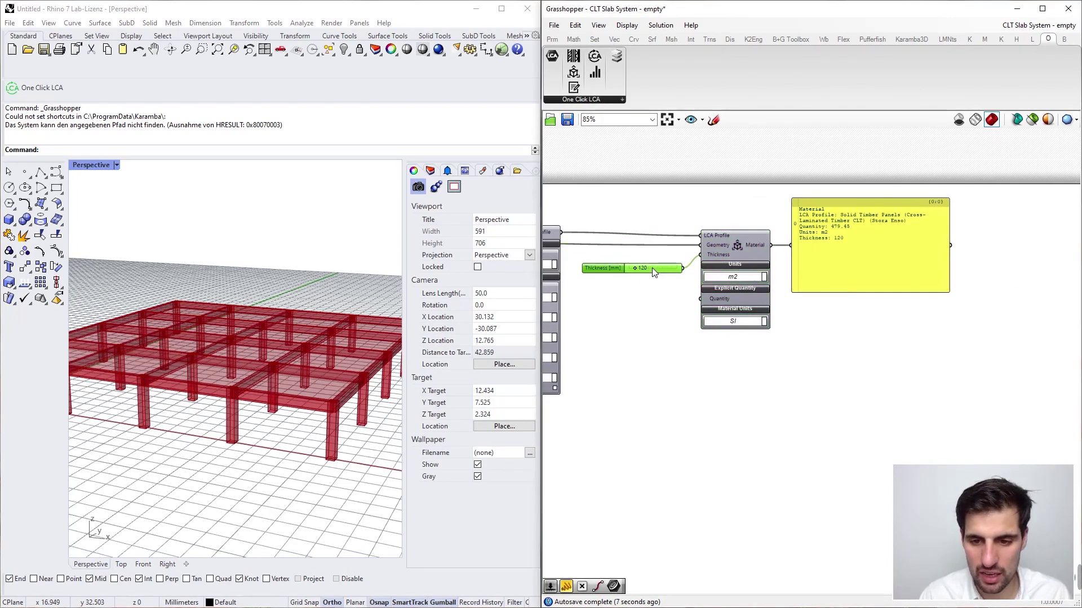
{"action": "double_click", "coordinate": [652, 272]}
{"action": "left_click_drag", "start_coordinate": [609, 358], "coordinate": [657, 365]}
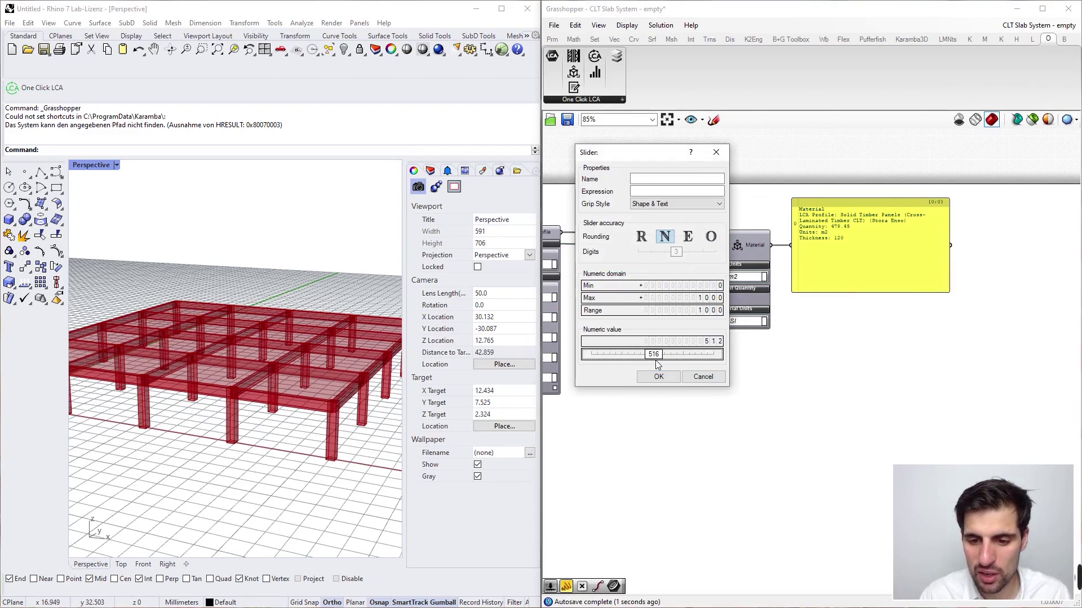
{"action": "double_click", "coordinate": [645, 358]}
{"action": "type", "text": "260"}
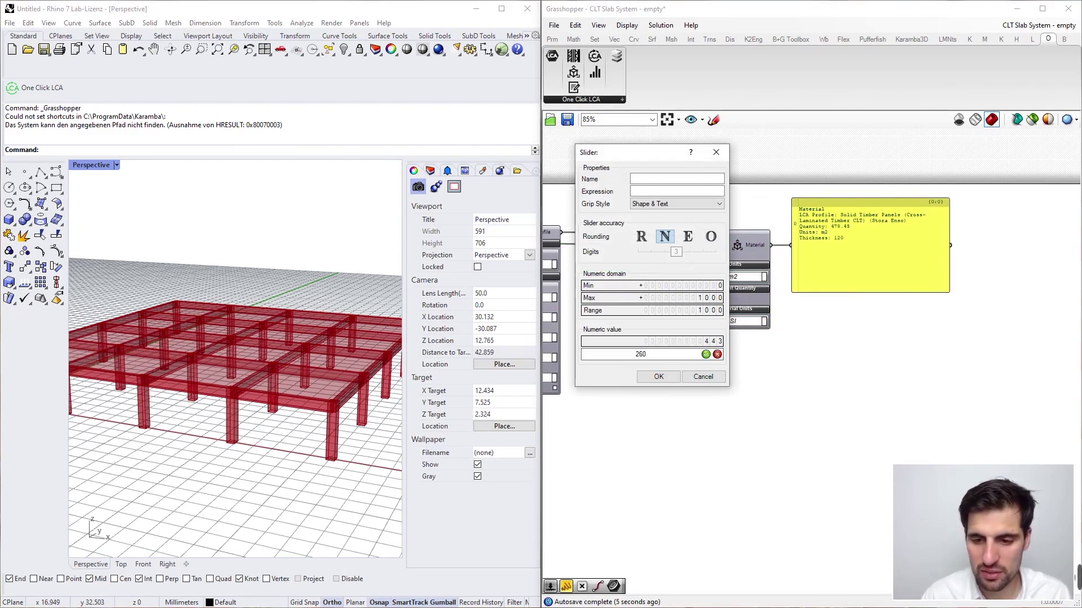
{"action": "left_click", "coordinate": [705, 354]}
{"action": "left_click", "coordinate": [669, 377]}
Step: Check the material description in the Panel and delete the Panel
{"action": "right_click_drag", "start_coordinate": [857, 308], "coordinate": [760, 349]}
{"action": "left_click_drag", "start_coordinate": [769, 303], "coordinate": [780, 304]}
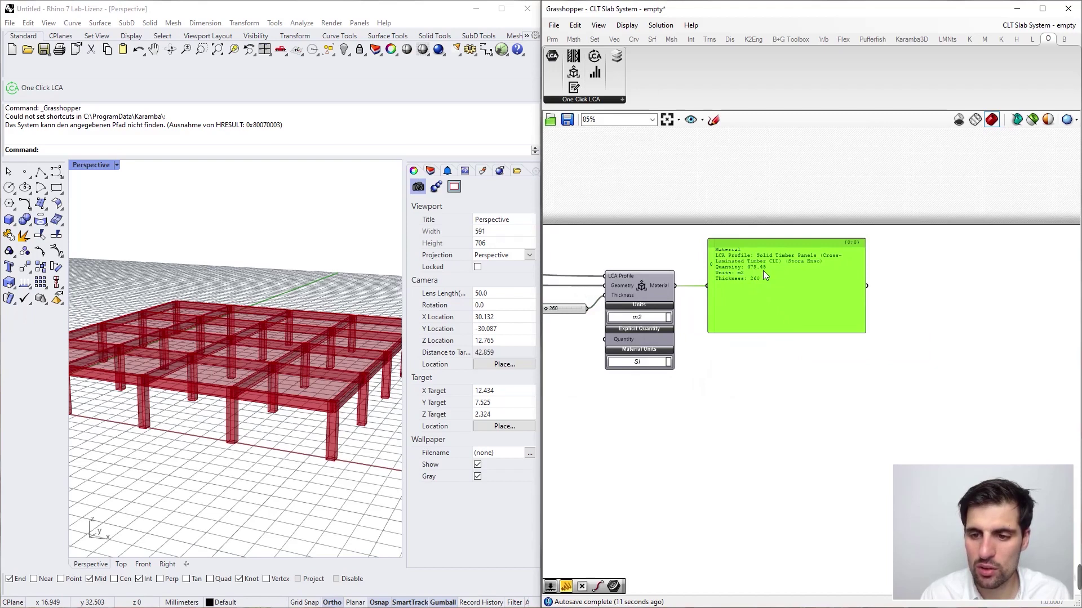
{"action": "left_click_drag", "start_coordinate": [755, 287], "coordinate": [776, 243]}
{"action": "key", "text": "Delete"}
{"action": "right_click_drag", "start_coordinate": [647, 270], "coordinate": [776, 269]}
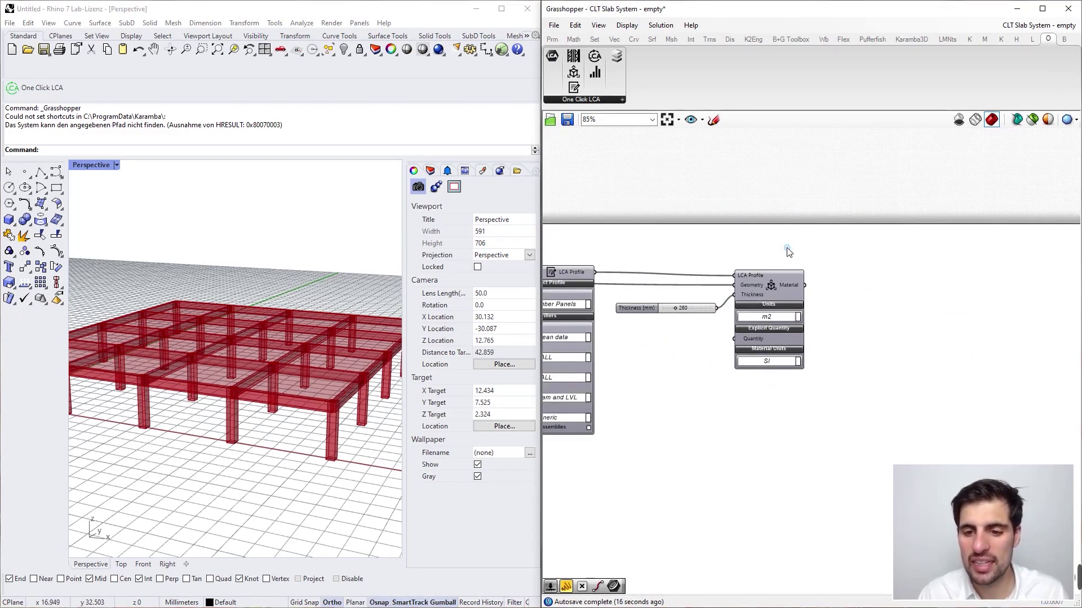
Step: Place a One Click LCA parameter above the Material component and connect the Material output to it
{"action": "right_click_drag", "start_coordinate": [854, 222], "coordinate": [842, 217]}
{"action": "left_click", "coordinate": [552, 58]}
{"action": "left_click", "coordinate": [773, 238]}
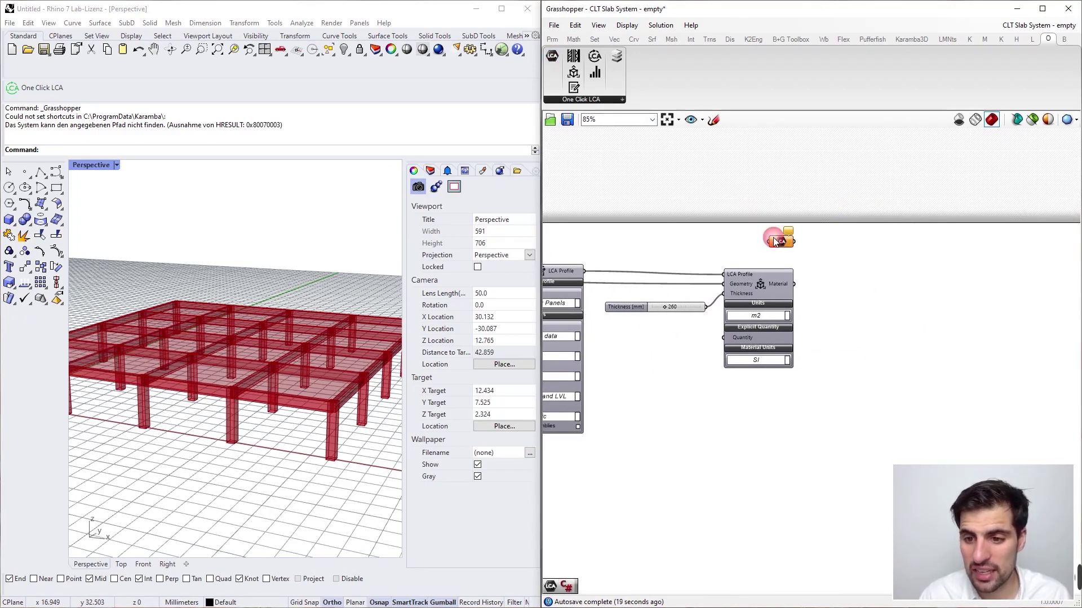
{"action": "left_click_drag", "start_coordinate": [767, 246], "coordinate": [768, 242]}
{"action": "left_click_drag", "start_coordinate": [788, 238], "coordinate": [824, 201]}
{"action": "right_click_drag", "start_coordinate": [735, 195], "coordinate": [786, 205]}
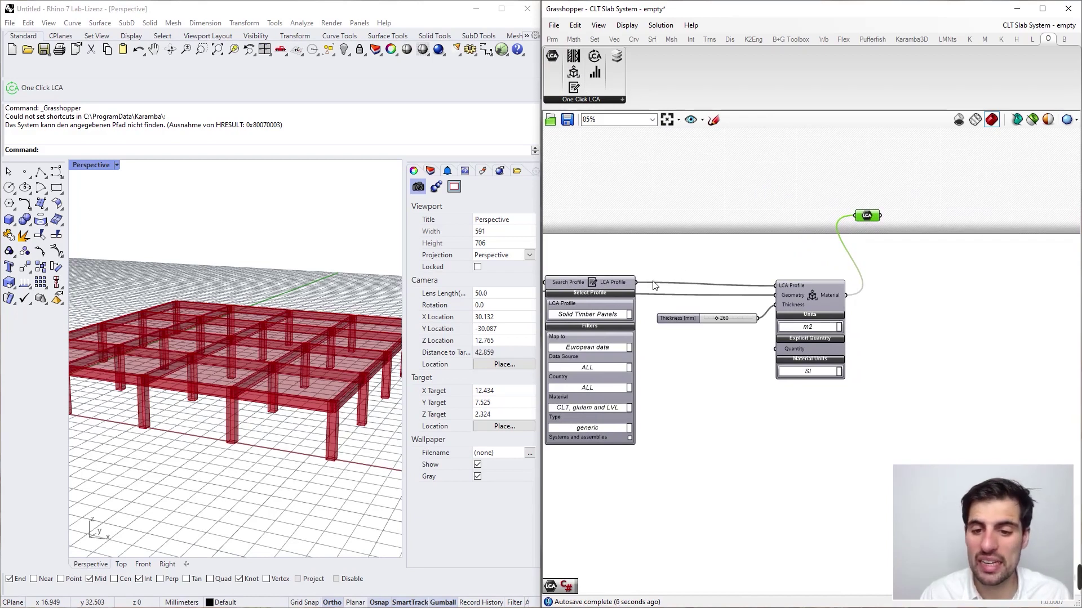
Step: Feed the LCA Profile output into the One Click LCA parameter instead and internalise its data
{"action": "left_click_drag", "start_coordinate": [635, 282], "coordinate": [683, 221]}
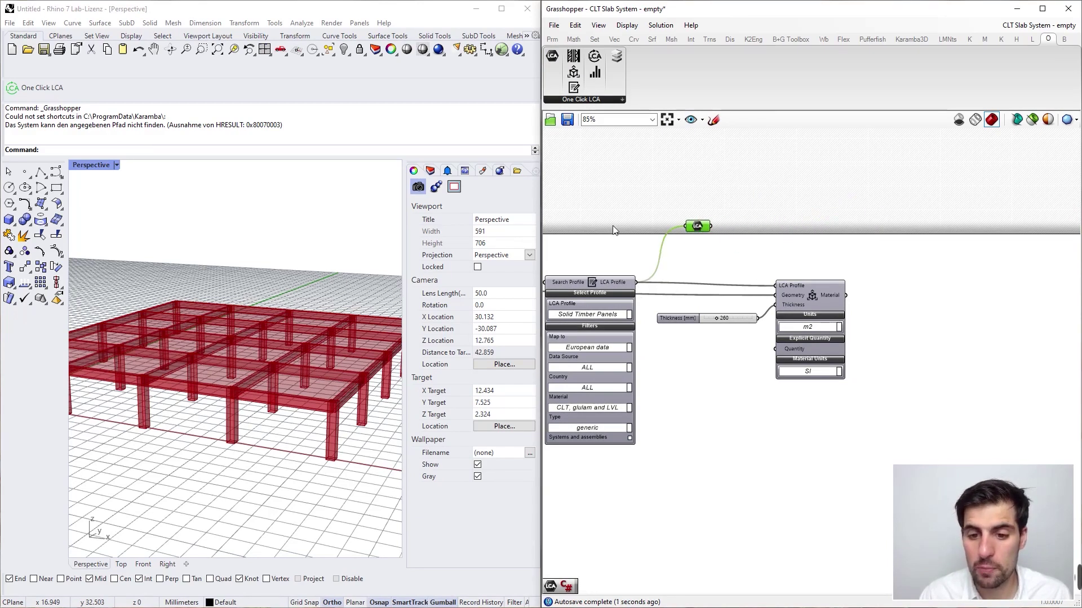
{"action": "right_click_drag", "start_coordinate": [614, 230], "coordinate": [660, 204]}
{"action": "left_click_drag", "start_coordinate": [741, 201], "coordinate": [736, 193]}
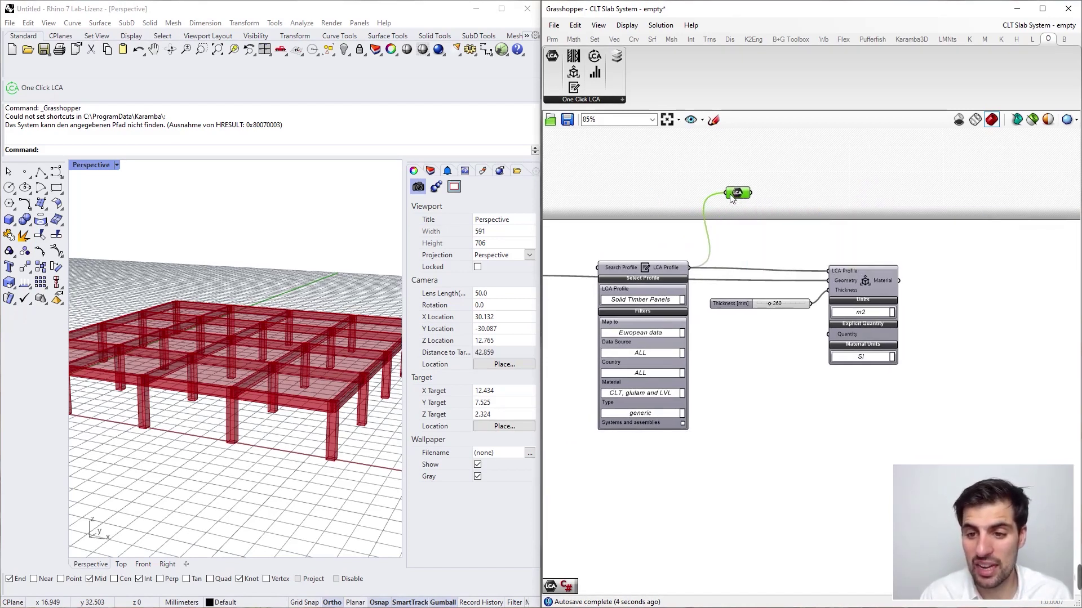
{"action": "right_click", "coordinate": [731, 195]}
{"action": "left_click", "coordinate": [754, 357]}
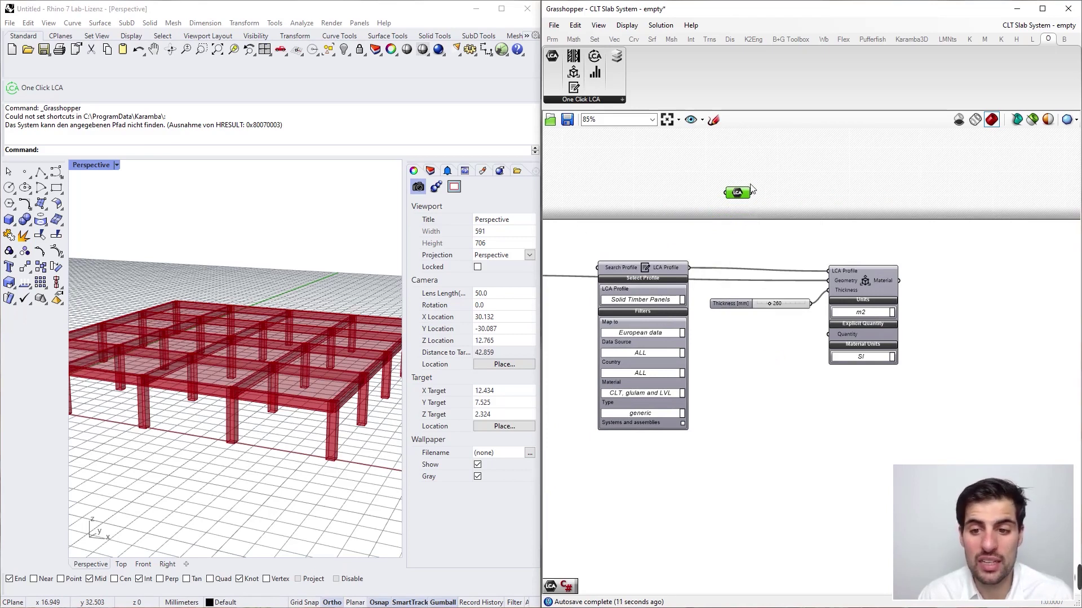
Step: Add a Panel beside the One Click LCA parameter and connect the parameter's output to it
{"action": "double_click", "coordinate": [808, 187]}
{"action": "type", "text": "panel"}
{"action": "key", "text": "Return"}
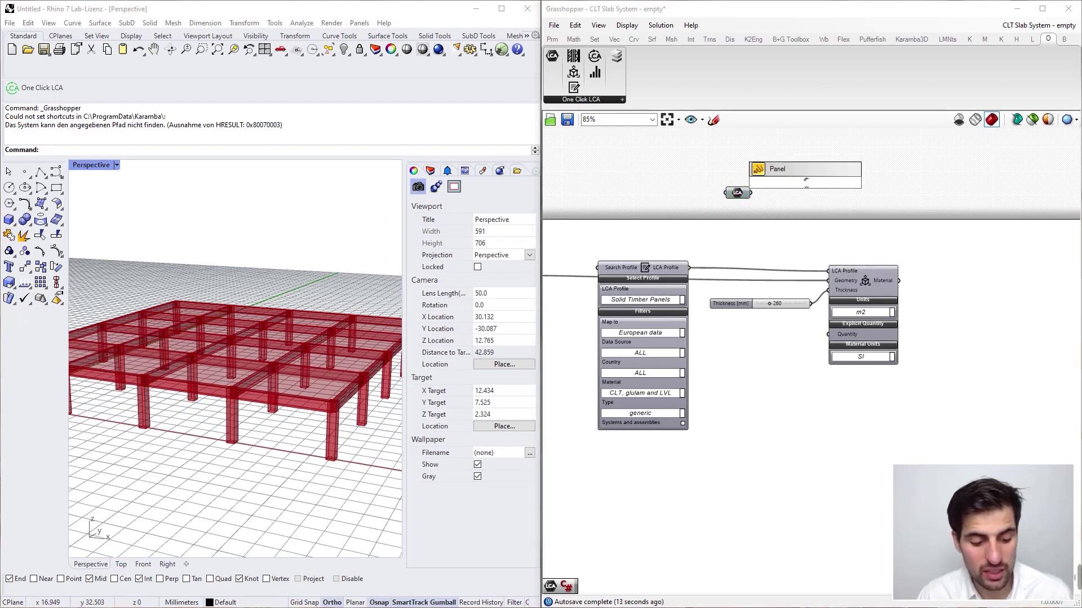
{"action": "left_click_drag", "start_coordinate": [752, 193], "coordinate": [776, 191]}
{"action": "right_click_drag", "start_coordinate": [775, 188], "coordinate": [698, 191]}
Step: Delete the One Click LCA parameter together with its Panel
{"action": "left_click_drag", "start_coordinate": [773, 212], "coordinate": [615, 173]}
{"action": "key", "text": "Delete"}
{"action": "key", "text": "Delete"}
{"action": "right_click_drag", "start_coordinate": [732, 182], "coordinate": [659, 171]}
{"action": "right_click_drag", "start_coordinate": [660, 211], "coordinate": [776, 234]}
{"action": "scroll", "coordinate": [763, 205], "scroll_direction": "down", "scroll_amount": 1}
{"action": "scroll", "coordinate": [807, 266], "scroll_direction": "up", "scroll_amount": 1}
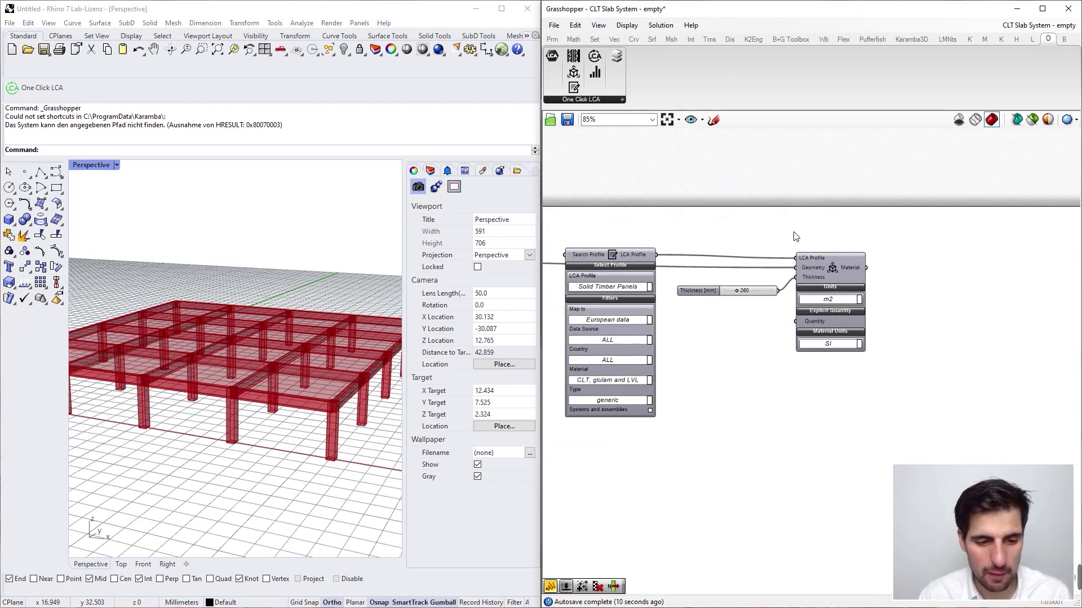
{"action": "scroll", "coordinate": [794, 236], "scroll_direction": "down", "scroll_amount": 4}
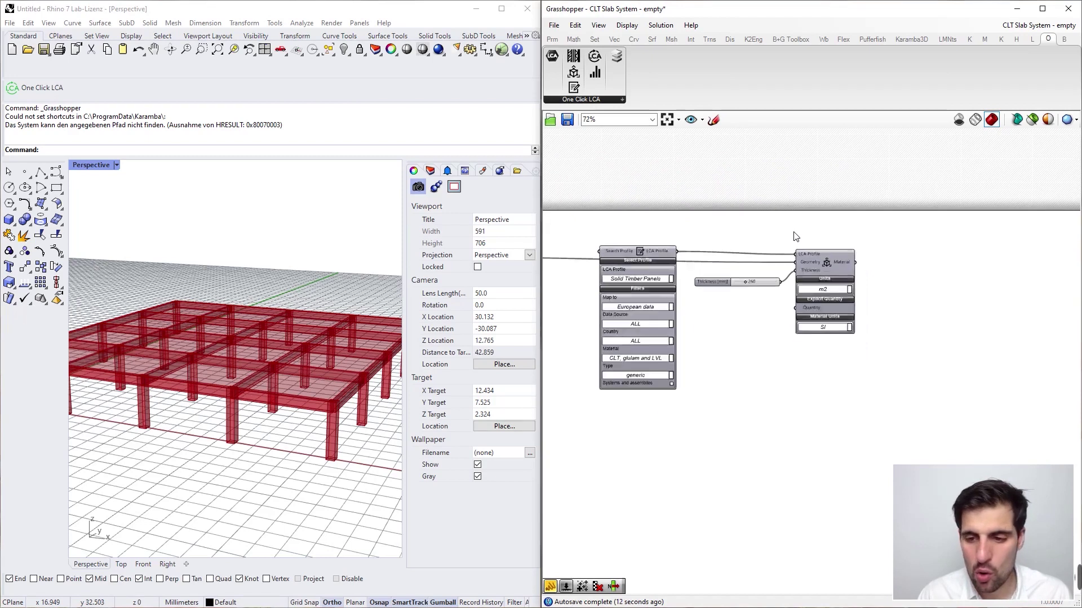
Step: Move the Columns and Beams Brep parameters lower on the canvas, keeping Beams below Columns with a clear gap between them
{"action": "right_click_drag", "start_coordinate": [558, 338], "coordinate": [718, 259]}
{"action": "scroll", "coordinate": [695, 275], "scroll_direction": "up", "scroll_amount": 5}
{"action": "scroll", "coordinate": [681, 289], "scroll_direction": "down", "scroll_amount": 1}
{"action": "left_click_drag", "start_coordinate": [668, 316], "coordinate": [666, 372]}
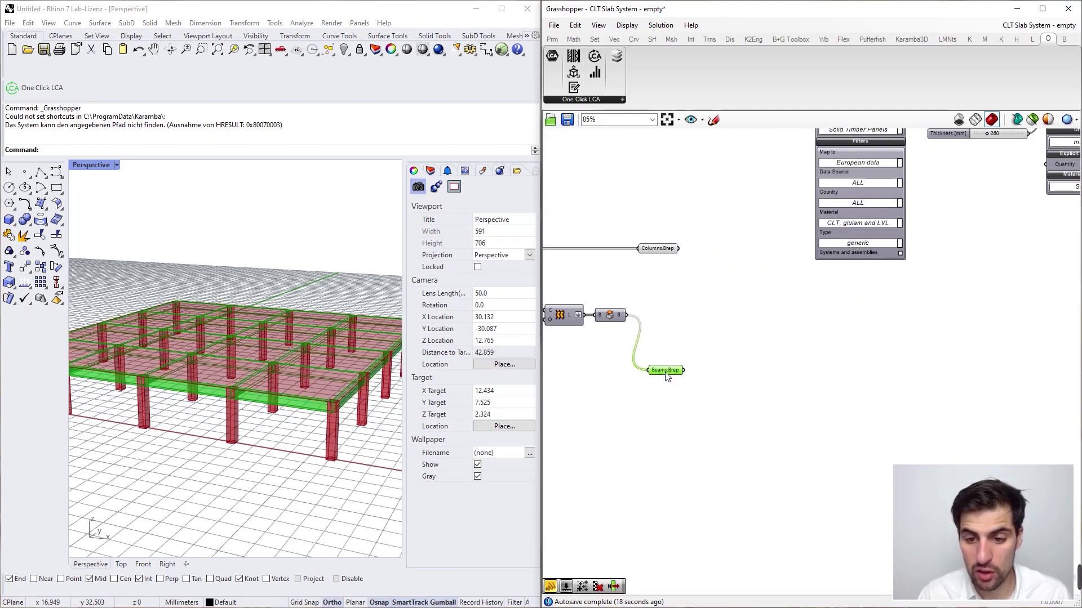
{"action": "left_click_drag", "start_coordinate": [657, 249], "coordinate": [671, 307]}
{"action": "left_click_drag", "start_coordinate": [666, 372], "coordinate": [663, 413]}
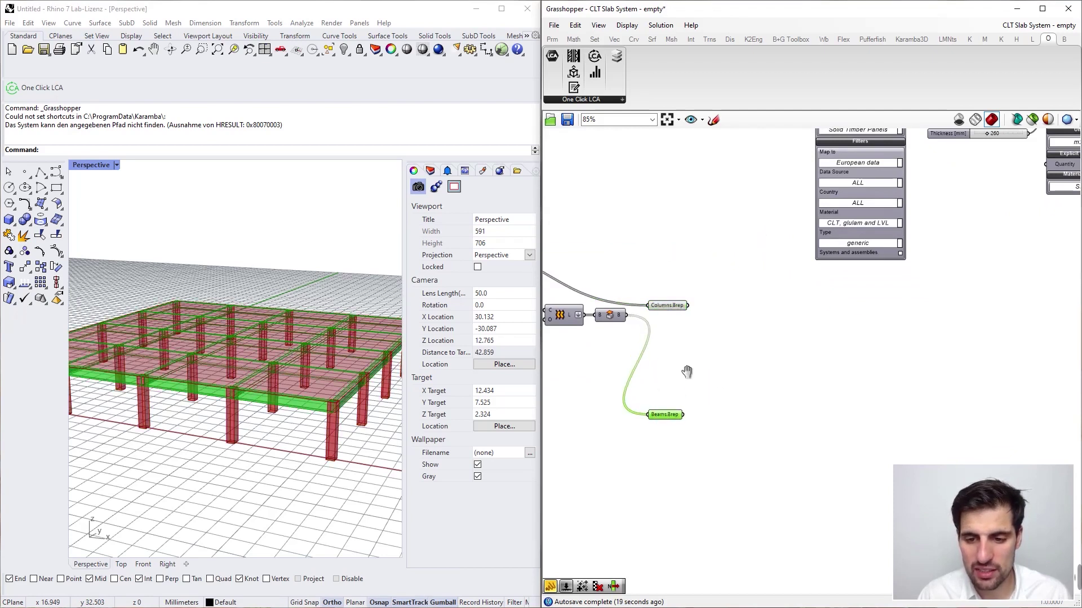
Step: Place a second LCA Profile component below the Solid Timber Panels profile component
{"action": "right_click_drag", "start_coordinate": [688, 371], "coordinate": [623, 368]}
{"action": "scroll", "coordinate": [644, 370], "scroll_direction": "down", "scroll_amount": 2}
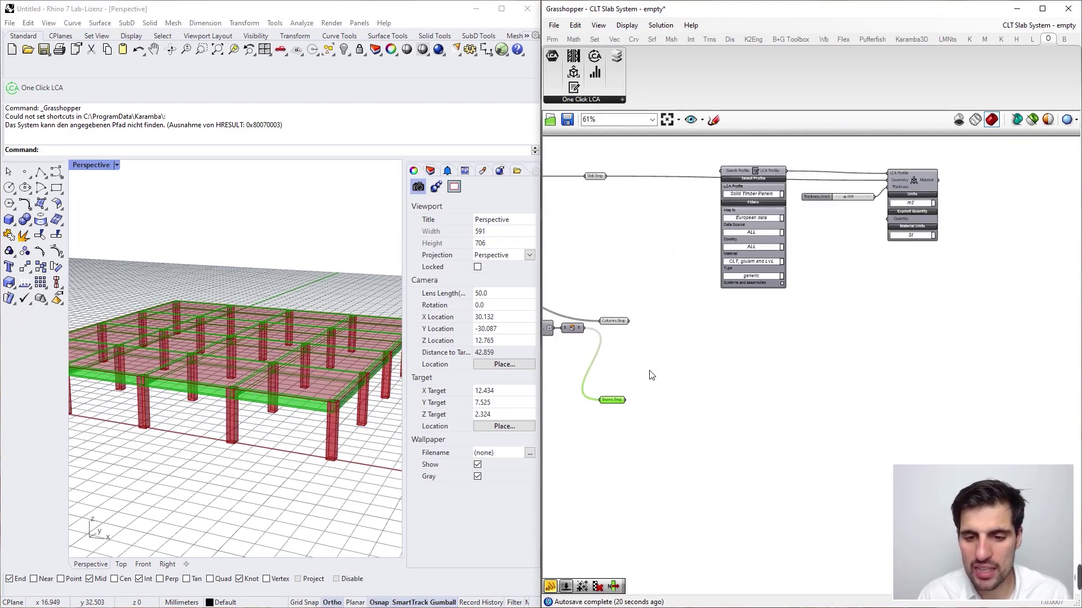
{"action": "left_click", "coordinate": [575, 76]}
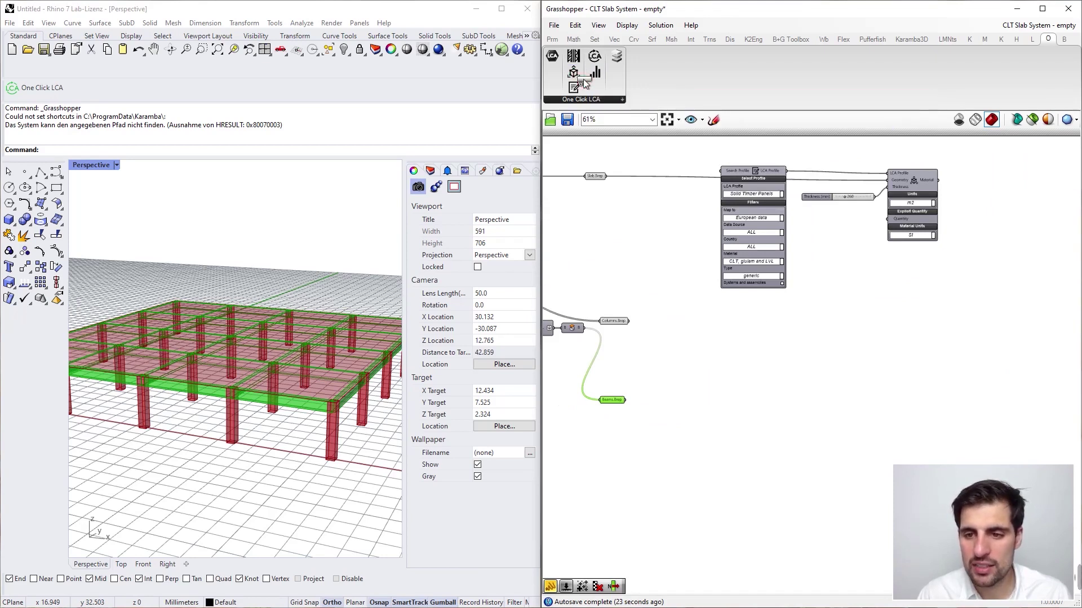
{"action": "left_click", "coordinate": [575, 88]}
{"action": "left_click", "coordinate": [743, 325]}
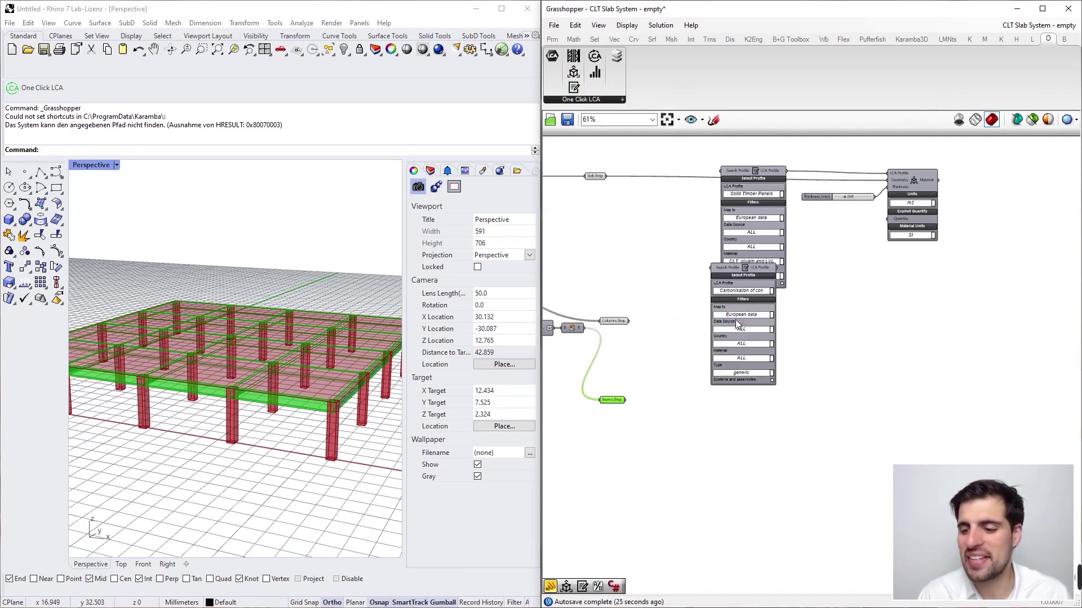
{"action": "right_click_drag", "start_coordinate": [682, 335], "coordinate": [604, 294]}
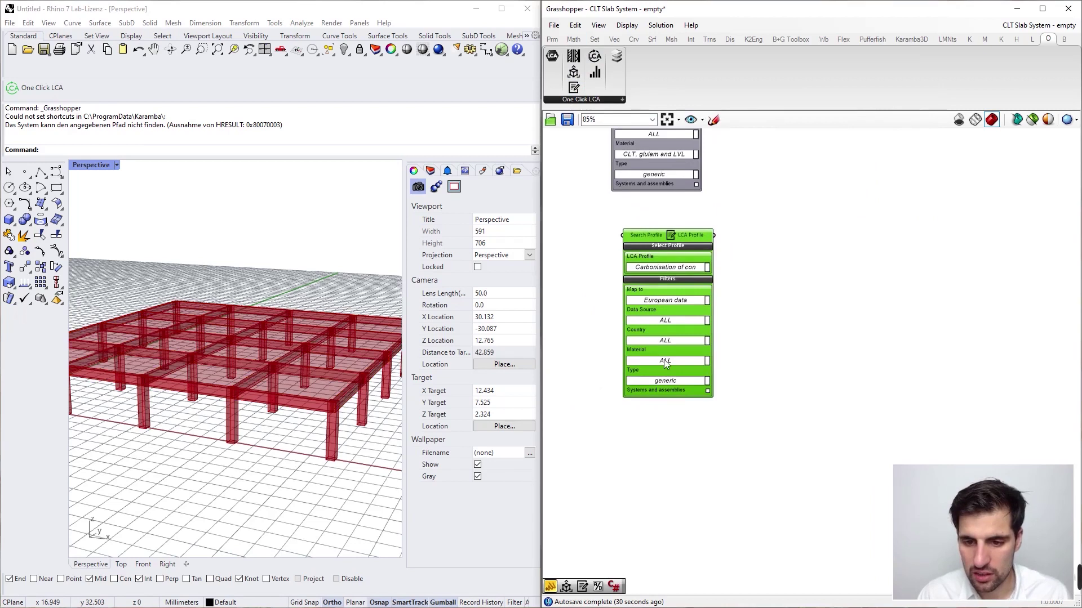
Step: Filter the new profile component to the CLT, glulam and LVL material and select the glued laminated timber profile listed just above Cross-laminated timber
{"action": "left_click", "coordinate": [665, 364]}
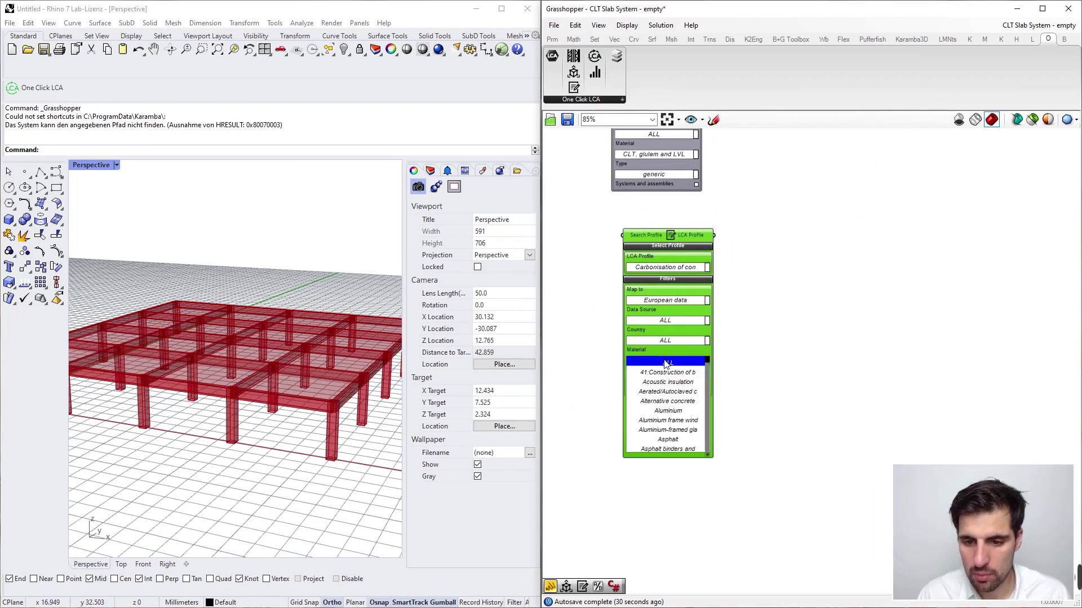
{"action": "left_click_drag", "start_coordinate": [705, 363], "coordinate": [709, 375]}
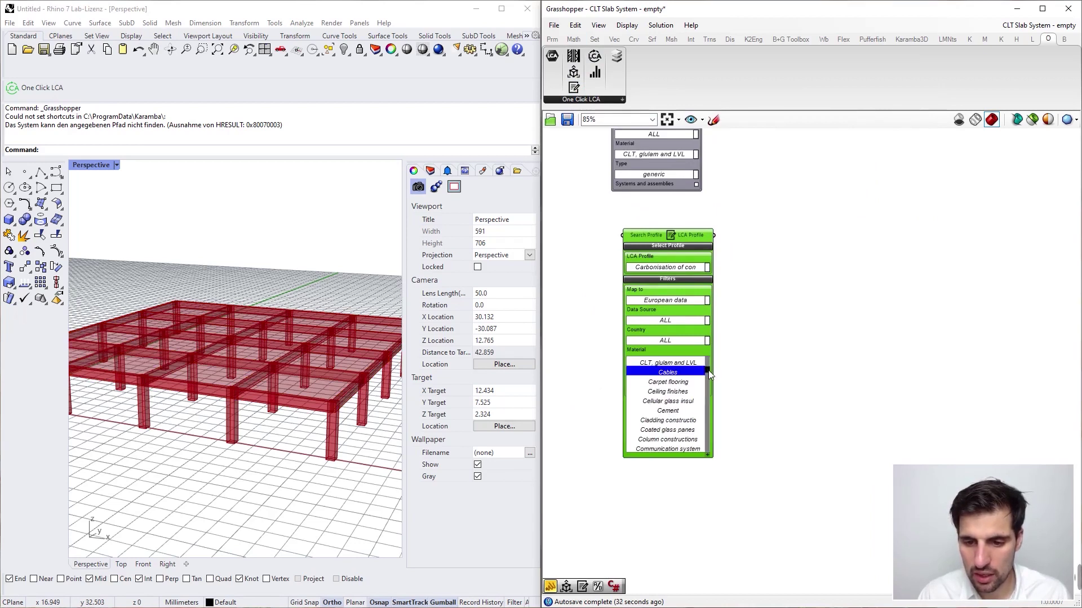
{"action": "left_click", "coordinate": [676, 363]}
{"action": "scroll", "coordinate": [661, 271], "scroll_direction": "up", "scroll_amount": 1}
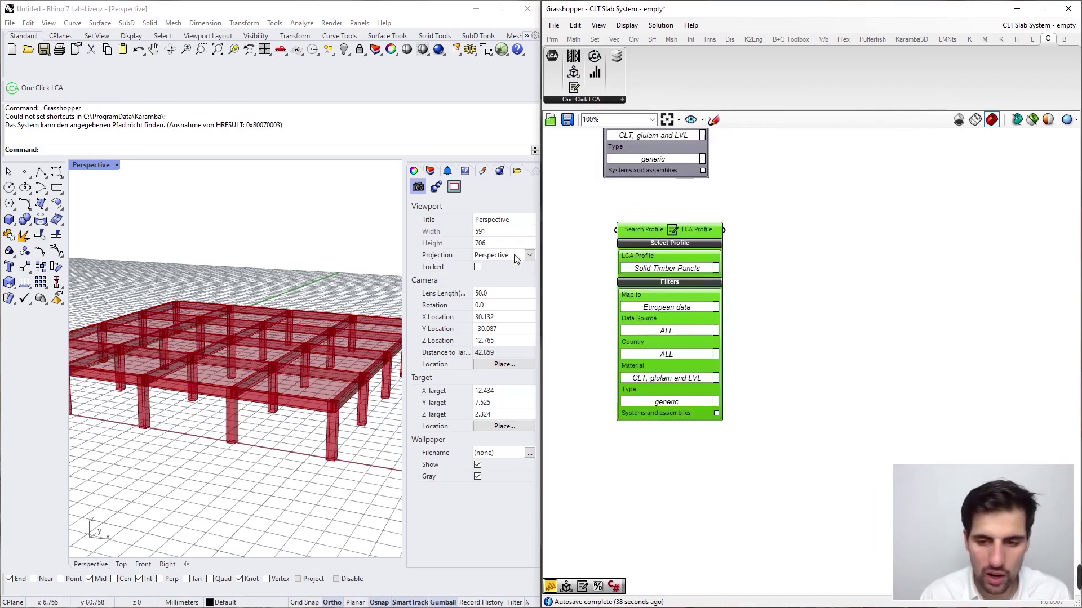
{"action": "left_click", "coordinate": [661, 269]}
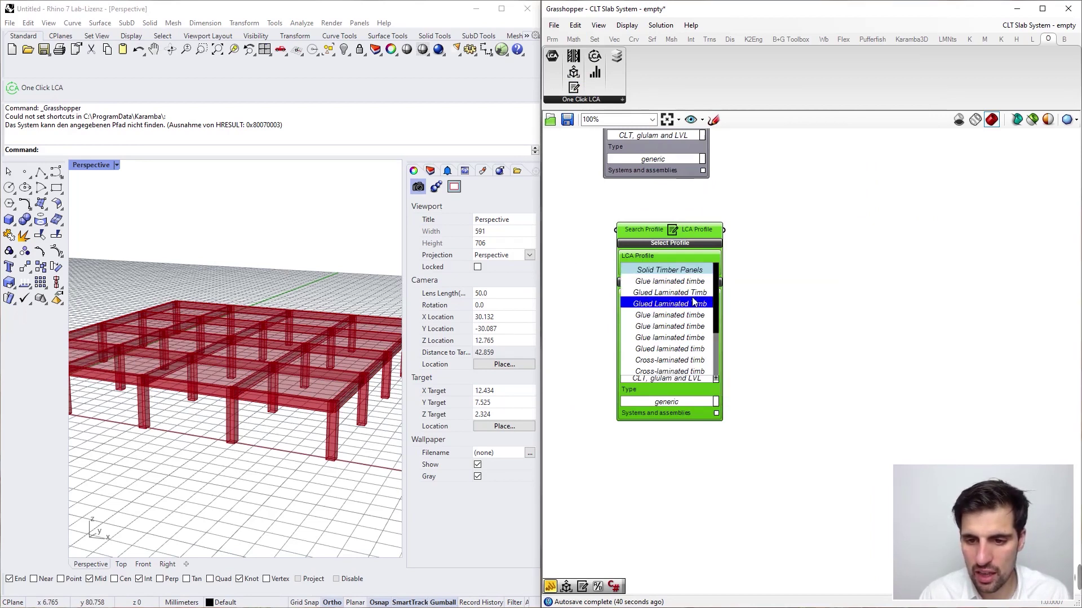
{"action": "left_click", "coordinate": [681, 349]}
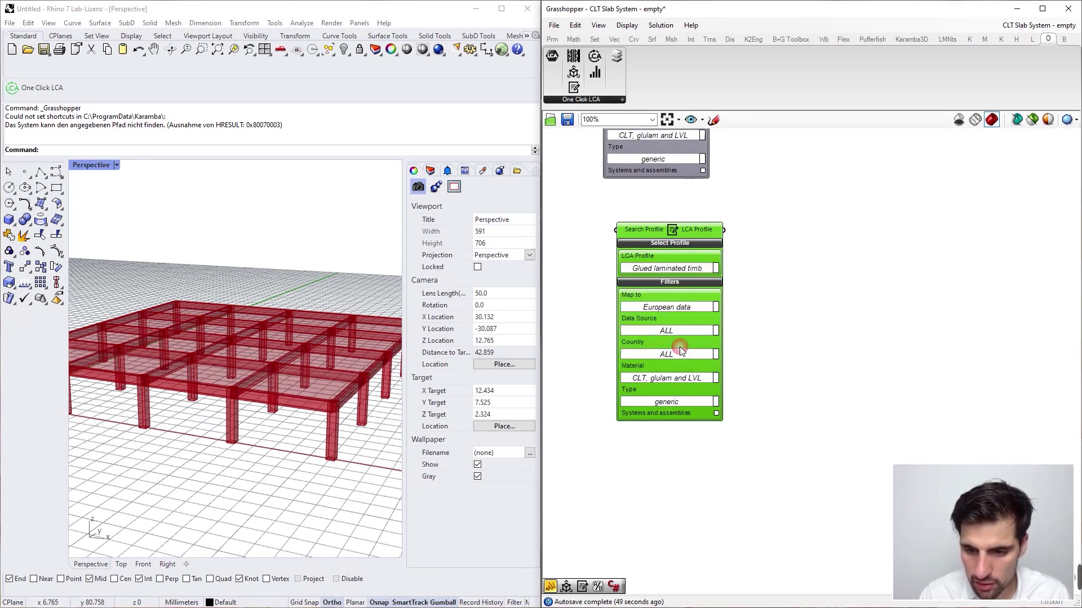
Step: Move the glued laminated timber profile component farther below the Solid Timber Panels component and review its available profiles
{"action": "left_click", "coordinate": [812, 249]}
{"action": "right_click_drag", "start_coordinate": [715, 237], "coordinate": [766, 249]}
{"action": "left_click_drag", "start_coordinate": [721, 261], "coordinate": [715, 315]}
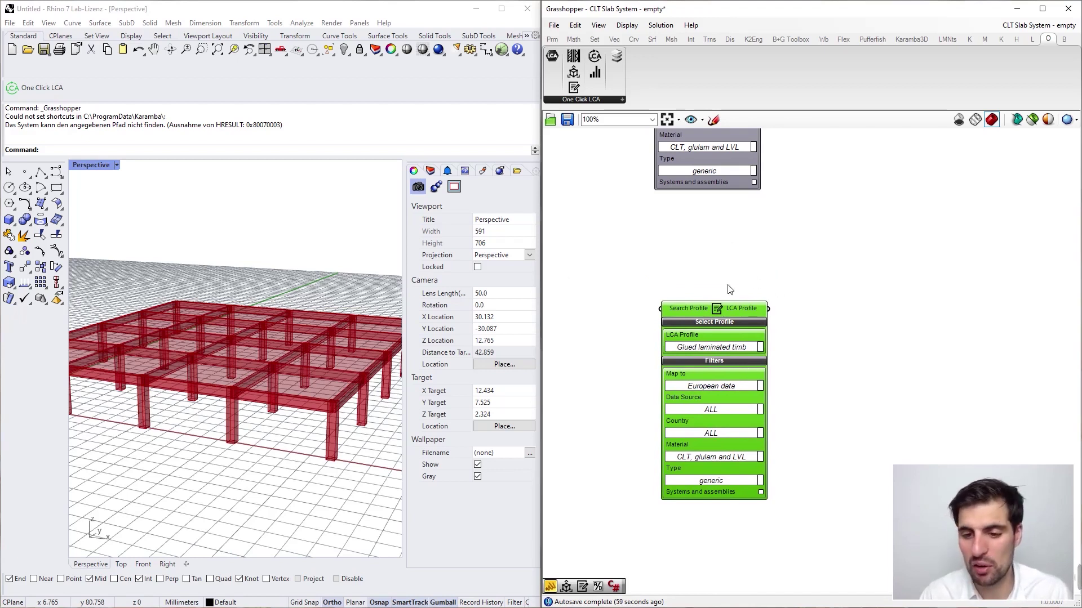
{"action": "left_click", "coordinate": [735, 351]}
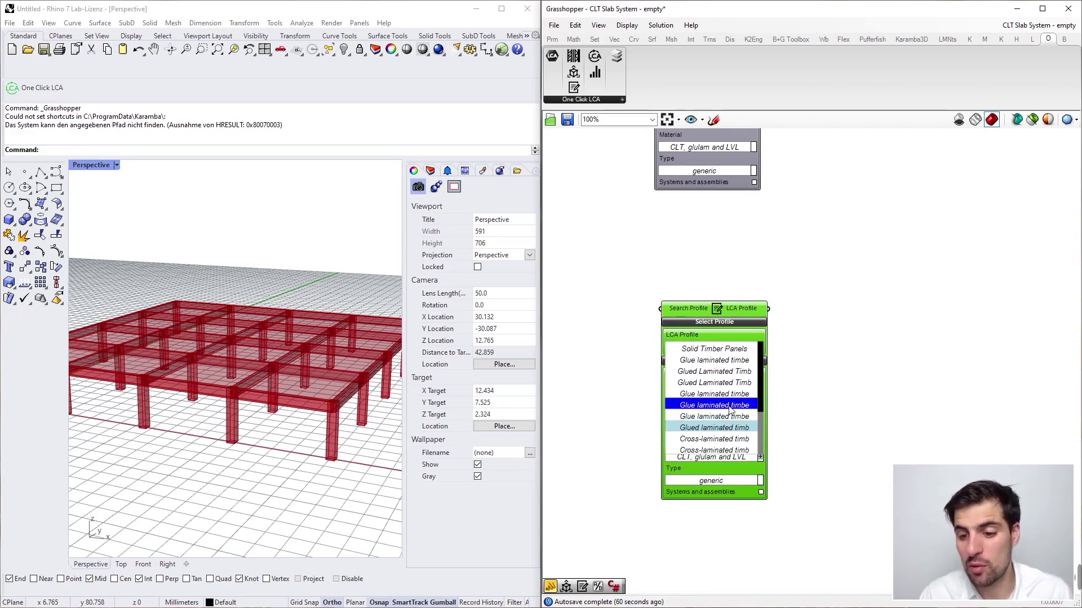
{"action": "left_click", "coordinate": [826, 265]}
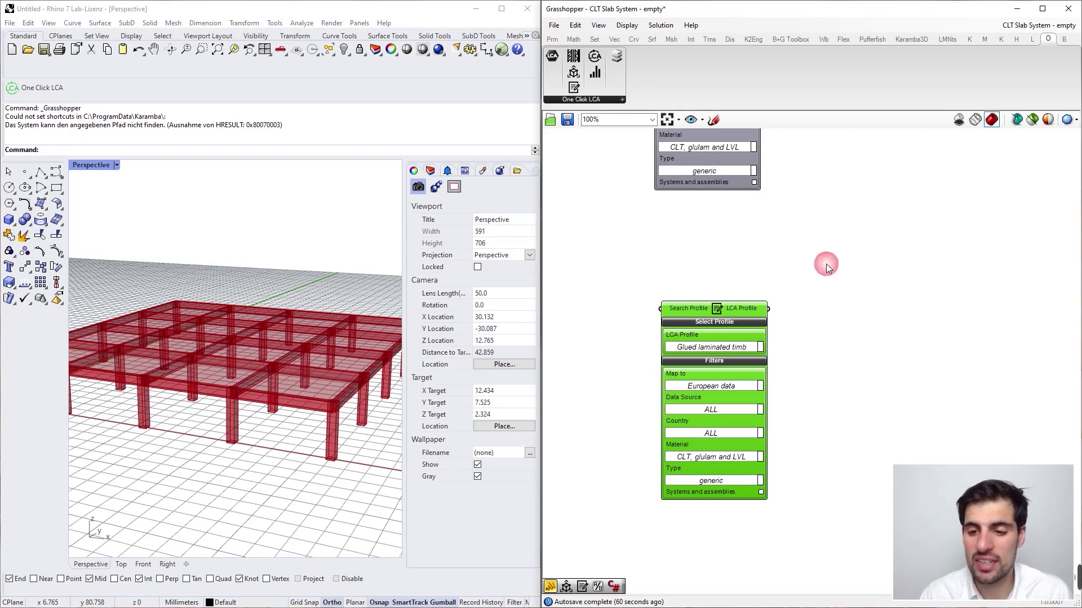
Step: Place a Material component beside the glued laminated timber profile component and feed the LCA Profile output into it
{"action": "scroll", "coordinate": [802, 209], "scroll_direction": "down", "scroll_amount": 1}
{"action": "right_click_drag", "start_coordinate": [802, 209], "coordinate": [754, 232]}
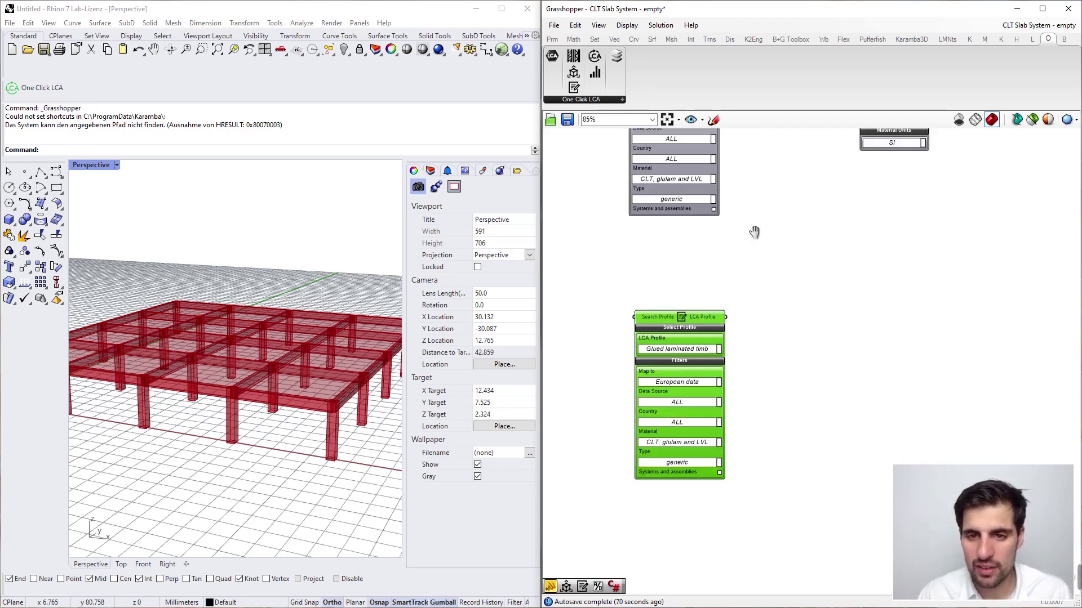
{"action": "right_click_drag", "start_coordinate": [231, 406], "coordinate": [238, 422]}
{"action": "right_click_drag", "start_coordinate": [647, 236], "coordinate": [591, 203]}
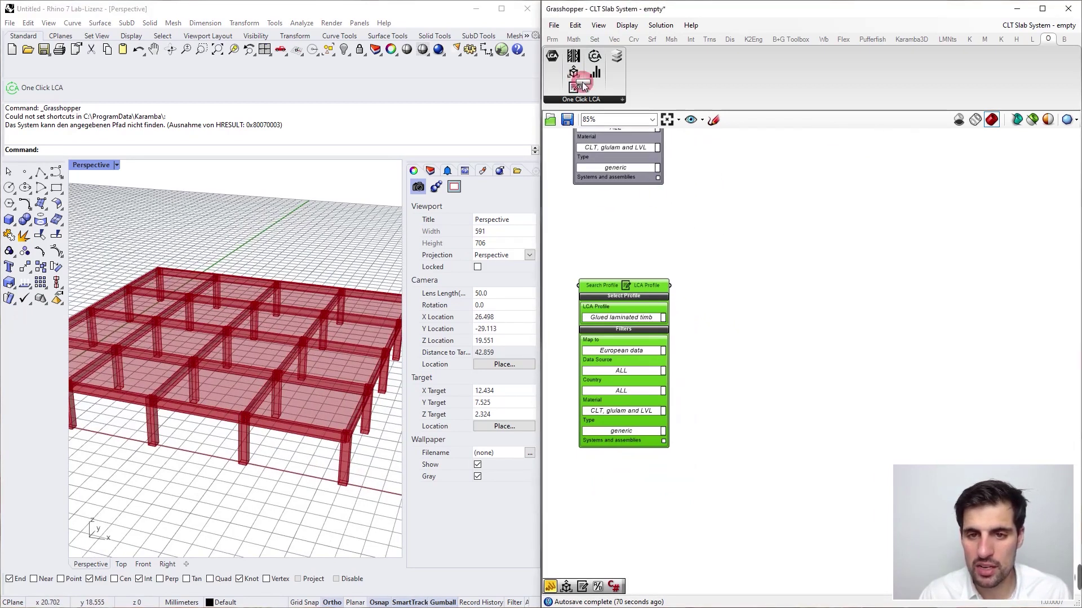
{"action": "left_click", "coordinate": [780, 270]}
{"action": "left_click_drag", "start_coordinate": [790, 249], "coordinate": [826, 302]}
{"action": "mouse_move", "coordinate": [734, 257]}
{"action": "right_mouse_down"}
{"action": "mouse_move", "coordinate": [690, 261]}
{"action": "mouse_move", "coordinate": [723, 241]}
{"action": "right_mouse_up"}
{"action": "left_click_drag", "start_coordinate": [658, 268], "coordinate": [770, 263]}
{"action": "scroll", "coordinate": [797, 272], "scroll_direction": "down", "scroll_amount": 3}
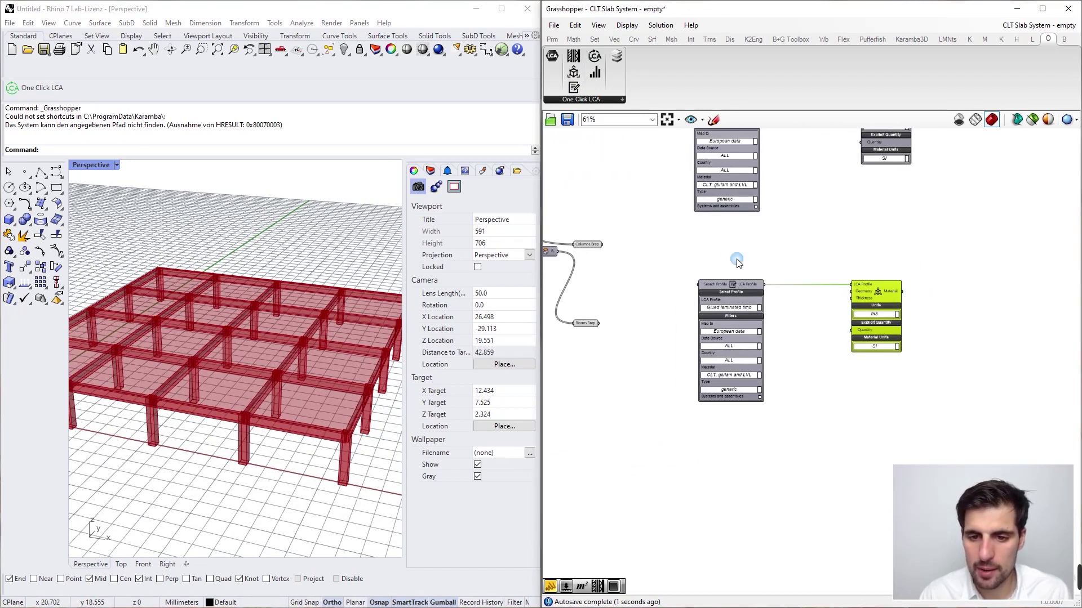
Step: Connect the Columns Brep parameter to the Geometry input of the new Material component
{"action": "left_click_drag", "start_coordinate": [601, 244], "coordinate": [852, 291]}
{"action": "right_click_drag", "start_coordinate": [797, 292], "coordinate": [648, 236]}
{"action": "scroll", "coordinate": [649, 237], "scroll_direction": "up", "scroll_amount": 1}
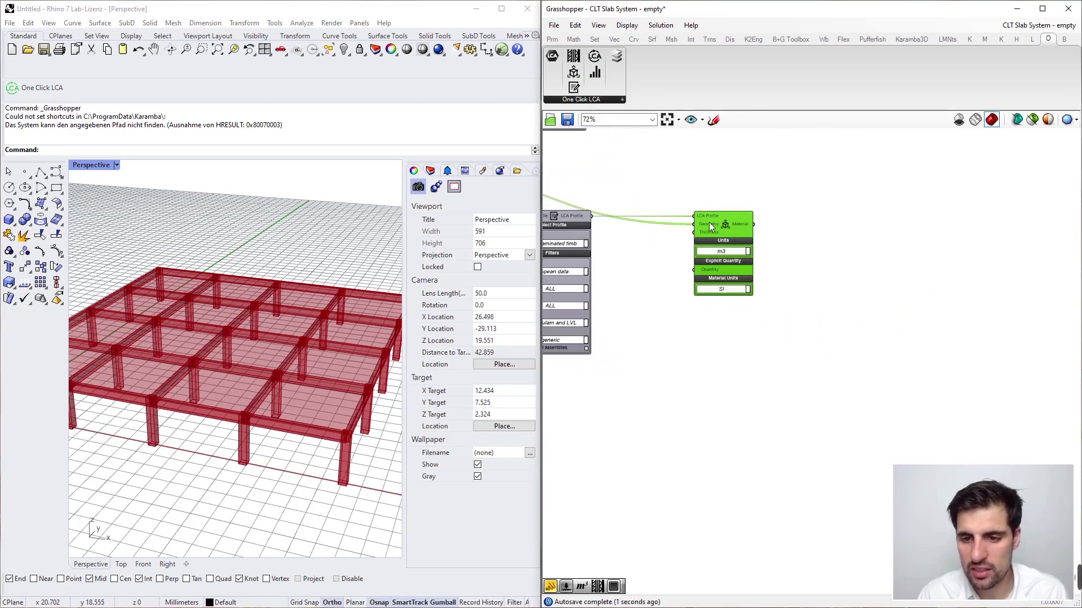
Step: Duplicate the columns' Material component below itself and connect the Beams Brep parameter to the copy's Geometry input
{"action": "left_click_drag", "start_coordinate": [709, 222], "coordinate": [728, 383], "text": "alt"}
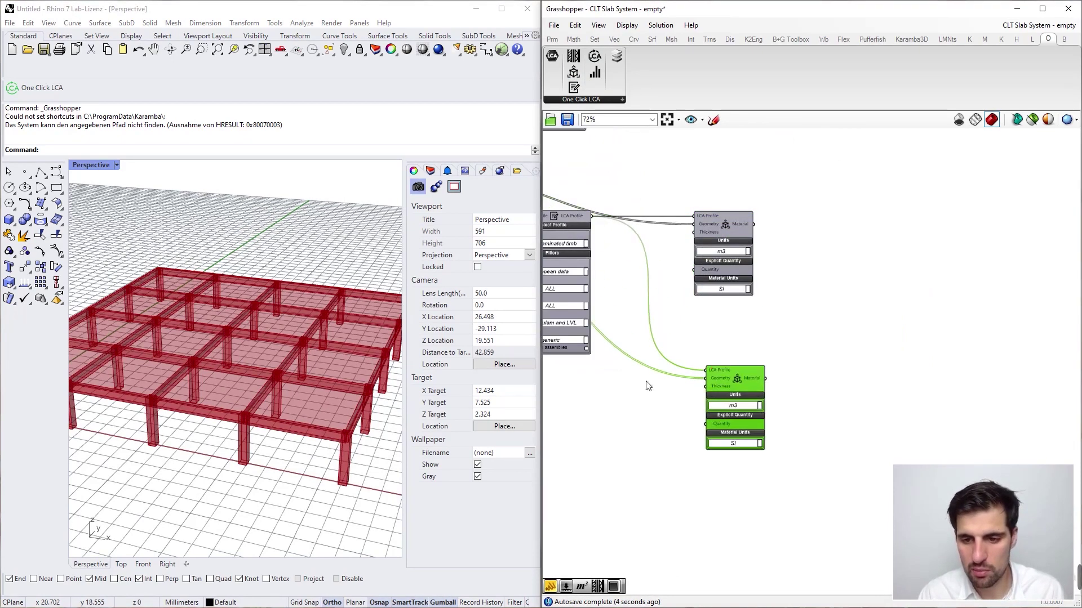
{"action": "scroll", "coordinate": [641, 296], "scroll_direction": "down", "scroll_amount": 2}
{"action": "right_click_drag", "start_coordinate": [606, 252], "coordinate": [693, 252]}
{"action": "scroll", "coordinate": [624, 269], "scroll_direction": "up", "scroll_amount": 2}
{"action": "right_click_drag", "start_coordinate": [623, 272], "coordinate": [566, 215]}
{"action": "left_click_drag", "start_coordinate": [560, 201], "coordinate": [870, 319]}
{"action": "right_click_drag", "start_coordinate": [885, 262], "coordinate": [679, 356]}
Step: Inspect the slab Material component's output in a temporary Panel
{"action": "scroll", "coordinate": [680, 329], "scroll_direction": "down", "scroll_amount": 2}
{"action": "right_click_drag", "start_coordinate": [686, 222], "coordinate": [654, 286]}
{"action": "scroll", "coordinate": [692, 278], "scroll_direction": "up", "scroll_amount": 2}
{"action": "scroll", "coordinate": [657, 210], "scroll_direction": "up", "scroll_amount": 1}
{"action": "right_click_drag", "start_coordinate": [652, 197], "coordinate": [672, 214]}
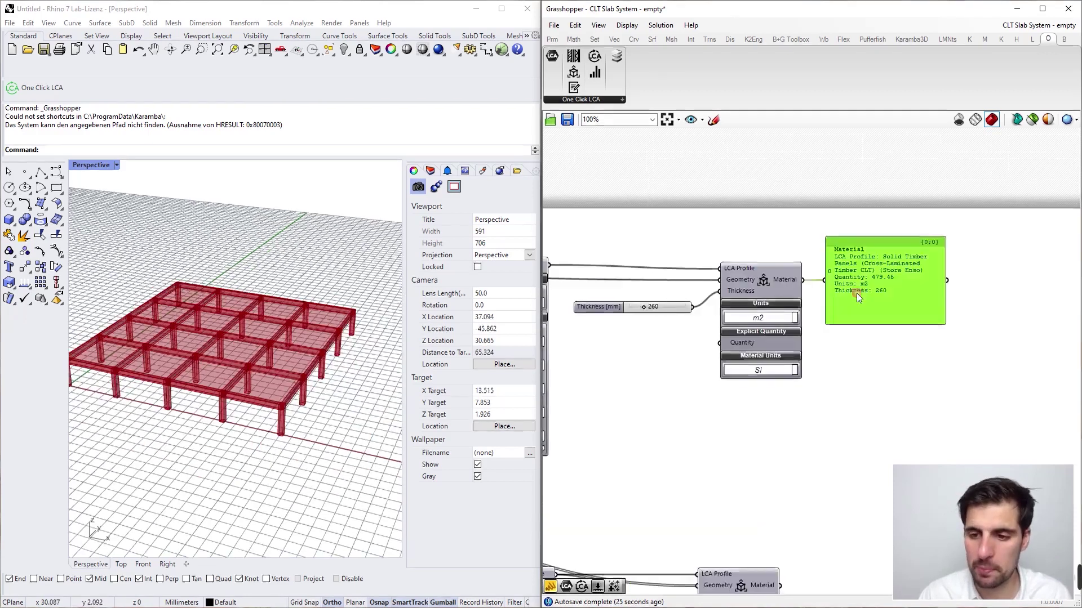
{"action": "scroll", "coordinate": [807, 340], "scroll_direction": "up", "scroll_amount": 1}
{"action": "scroll", "coordinate": [772, 254], "scroll_direction": "down", "scroll_amount": 2}
{"action": "right_click_drag", "start_coordinate": [740, 410], "coordinate": [727, 396]}
{"action": "right_click_drag", "start_coordinate": [771, 263], "coordinate": [736, 382]}
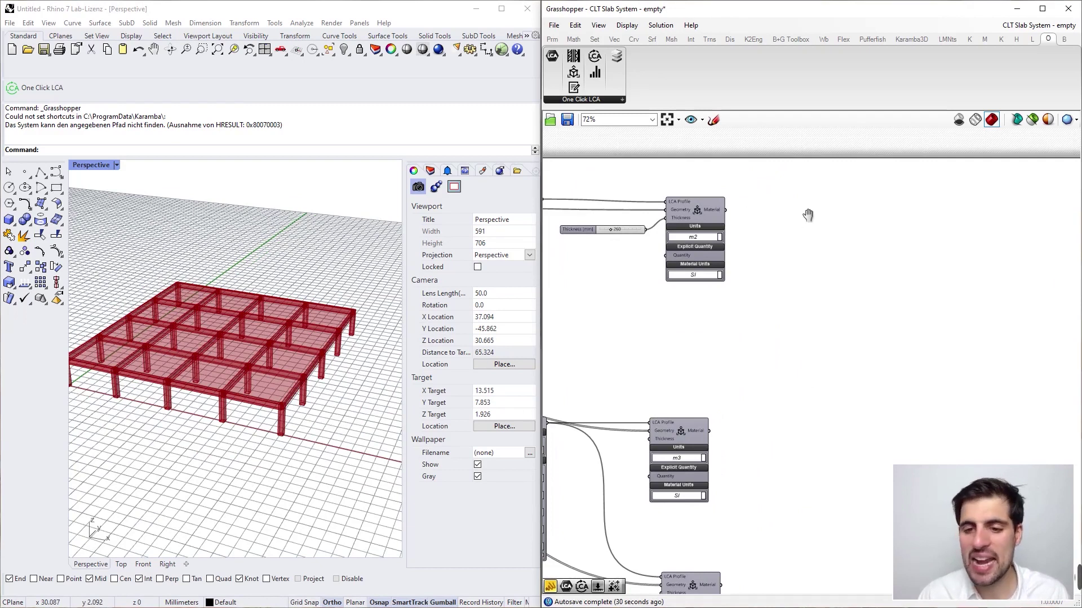
Step: Place a construction component beside the slab's Material component and connect the Material output to its Material input
{"action": "right_click_drag", "start_coordinate": [808, 216], "coordinate": [717, 222]}
{"action": "left_click_drag", "start_coordinate": [580, 62], "coordinate": [793, 217]}
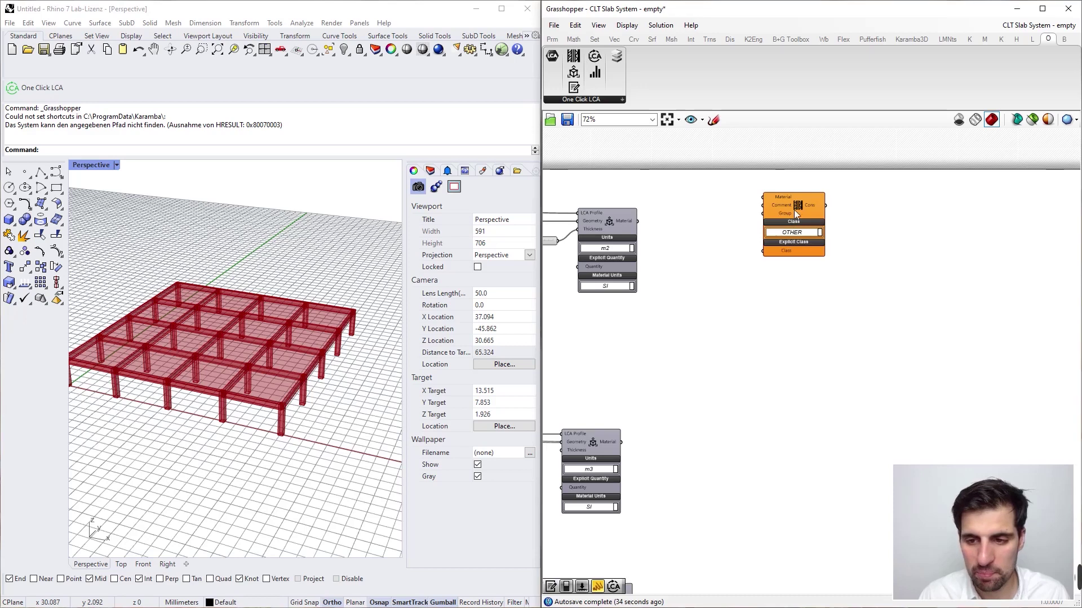
{"action": "scroll", "coordinate": [789, 233], "scroll_direction": "up", "scroll_amount": 2}
{"action": "left_click_drag", "start_coordinate": [613, 254], "coordinate": [742, 259]}
{"action": "left_click", "coordinate": [688, 283]}
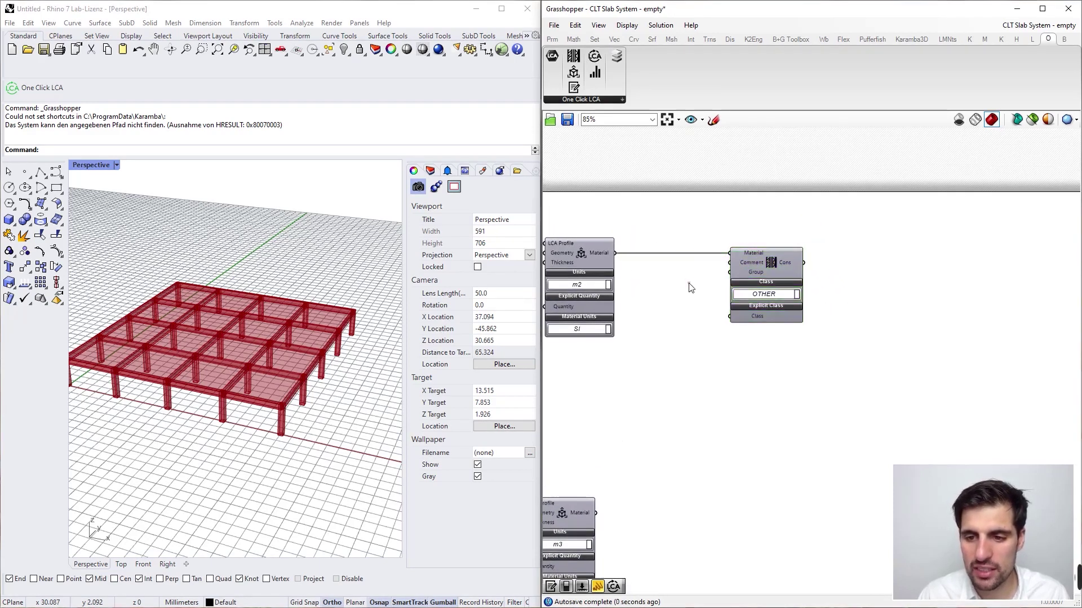
Step: Set the class of the slab's construction component to SLAB
{"action": "right_click_drag", "start_coordinate": [685, 284], "coordinate": [651, 249]}
{"action": "left_click", "coordinate": [727, 261]}
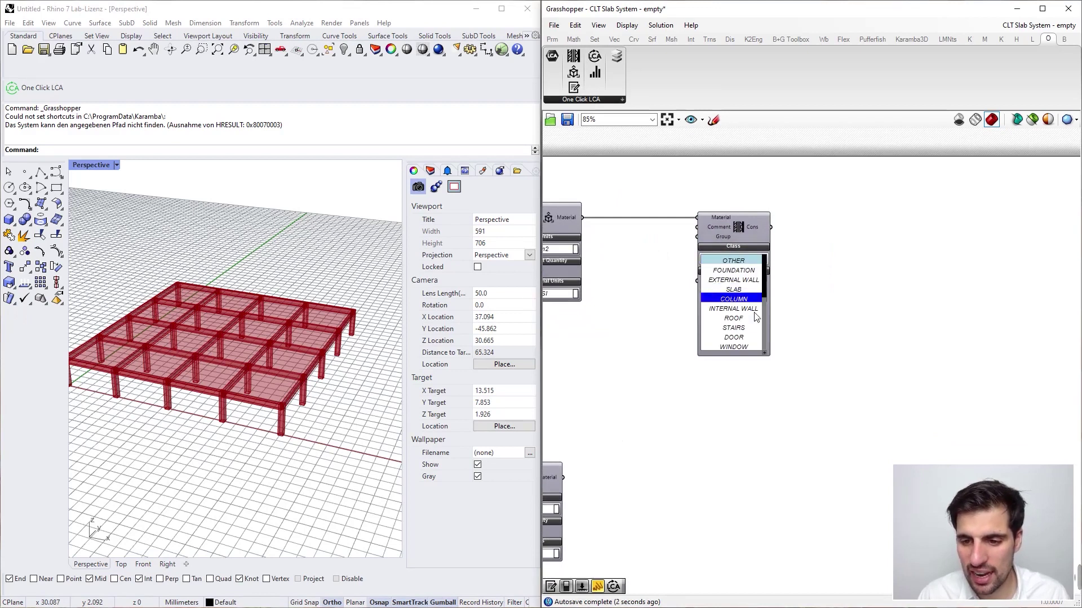
{"action": "left_click", "coordinate": [752, 292]}
Step: Examine how the labelled slab, column and beam geometry feeds the profile, Material and construction components
{"action": "scroll", "coordinate": [744, 282], "scroll_direction": "down", "scroll_amount": 4}
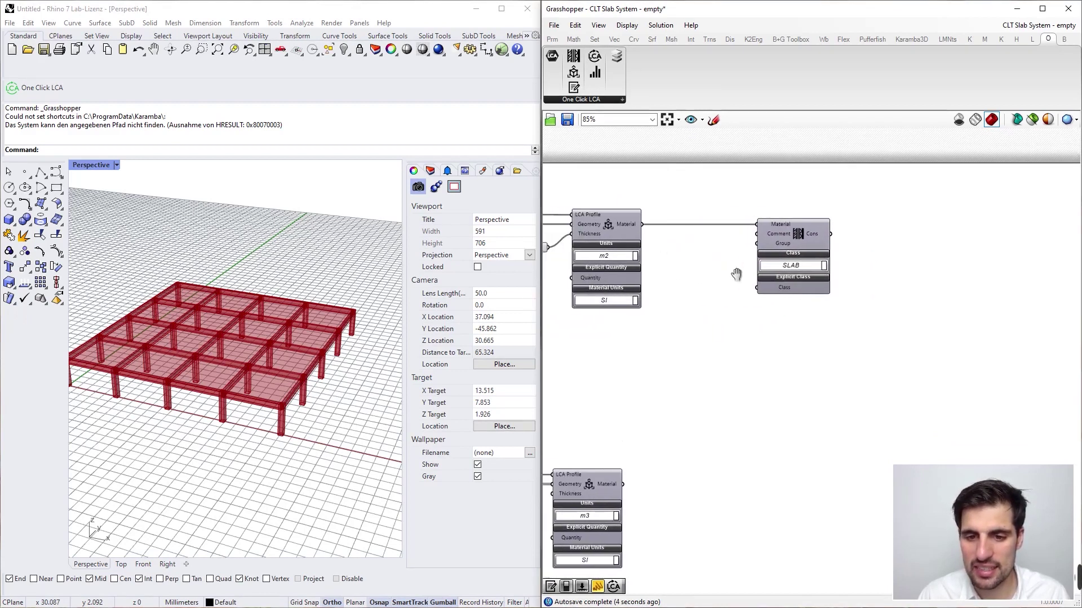
{"action": "scroll", "coordinate": [808, 252], "scroll_direction": "down", "scroll_amount": 1}
{"action": "right_click_drag", "start_coordinate": [672, 295], "coordinate": [774, 288]}
{"action": "scroll", "coordinate": [604, 243], "scroll_direction": "up", "scroll_amount": 4}
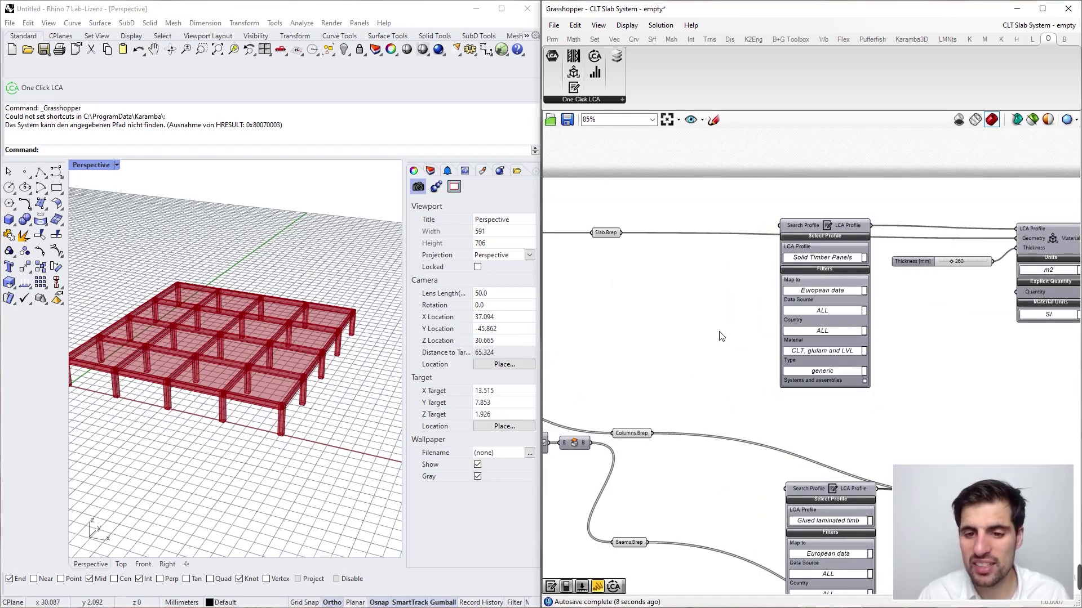
{"action": "scroll", "coordinate": [704, 304], "scroll_direction": "up", "scroll_amount": 2}
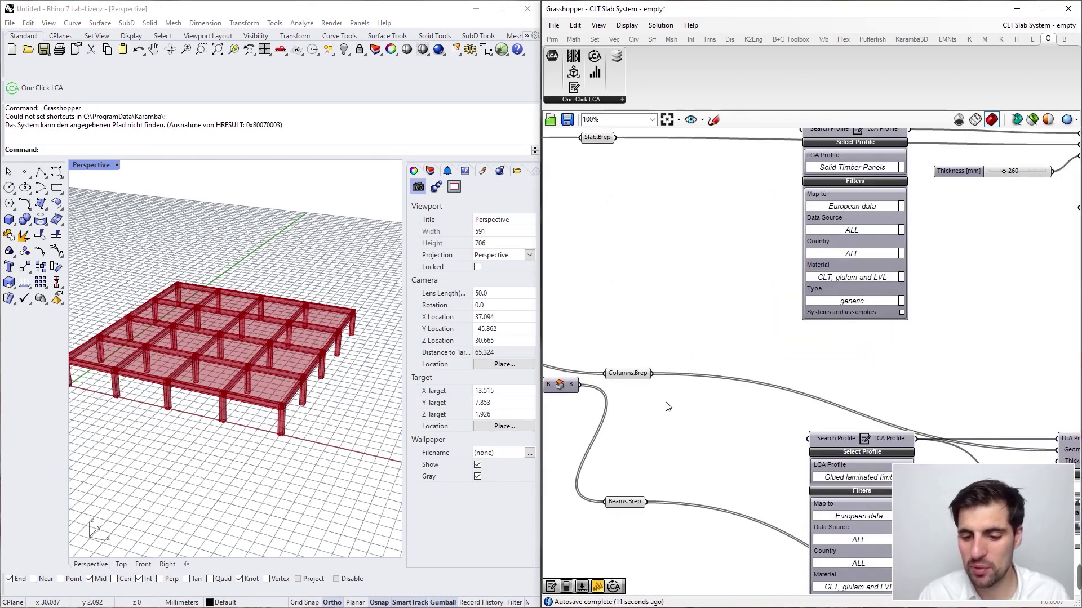
{"action": "right_click_drag", "start_coordinate": [628, 169], "coordinate": [622, 195]}
{"action": "right_click_drag", "start_coordinate": [748, 220], "coordinate": [1023, 231]}
{"action": "right_click_drag", "start_coordinate": [885, 206], "coordinate": [542, 241]}
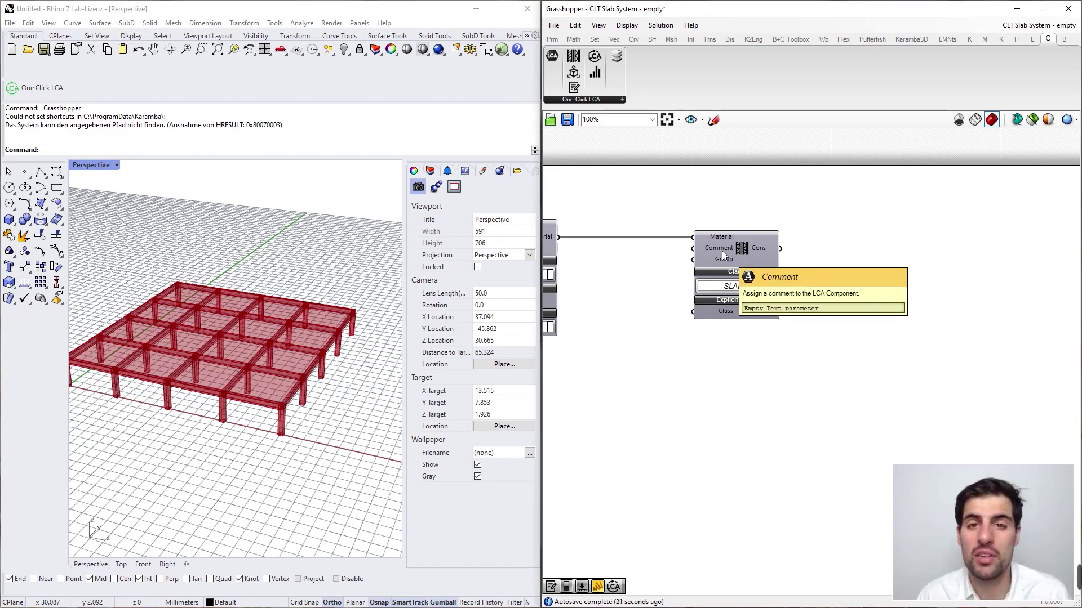
Step: Add a Panel reading "Timber slab" and connect it to the Comment input of the slab's construction component, aligned beside that input
{"action": "double_click", "coordinate": [630, 268]}
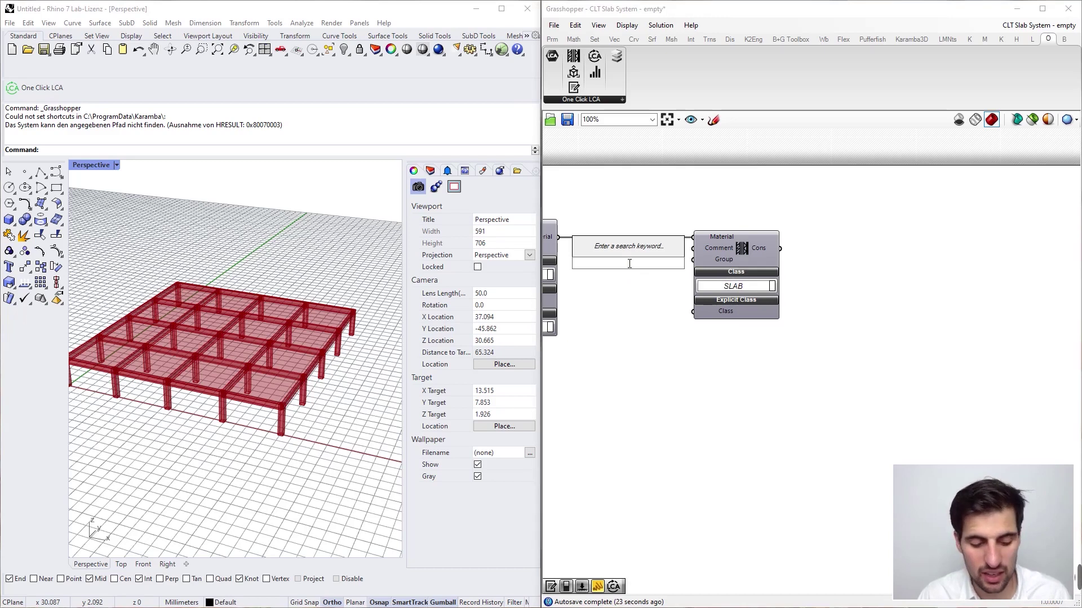
{"action": "type", "text": "\""}
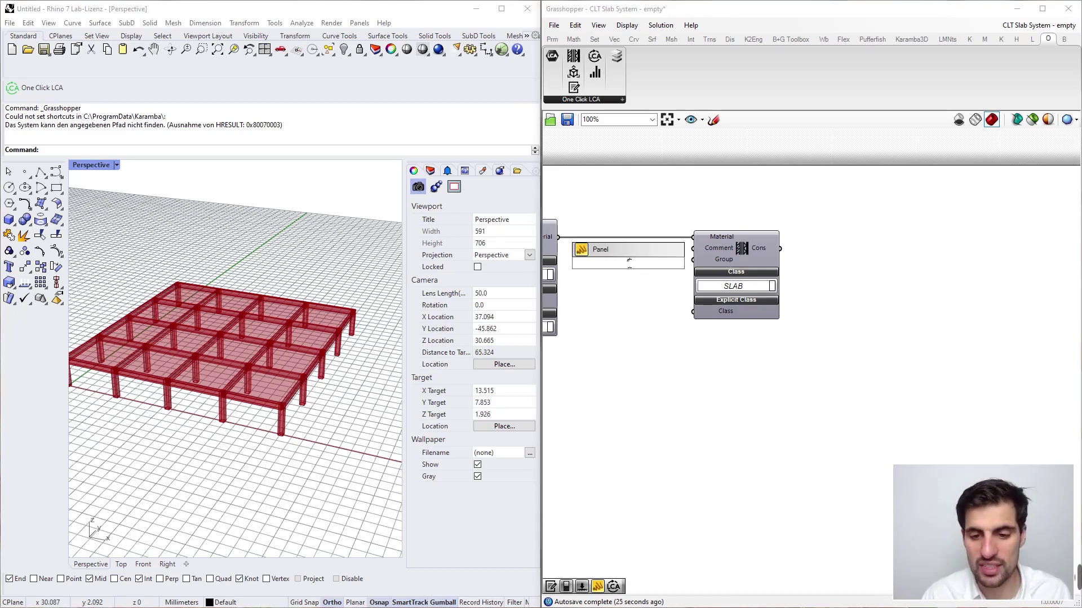
{"action": "type", "text": "\"Timber sdlab"}
{"action": "key", "text": "BackSpace"}
{"action": "key", "text": "BackSpace"}
{"action": "key", "text": "BackSpace"}
{"action": "key", "text": "BackSpace"}
{"action": "type", "text": "lab"}
{"action": "key", "text": "Return"}
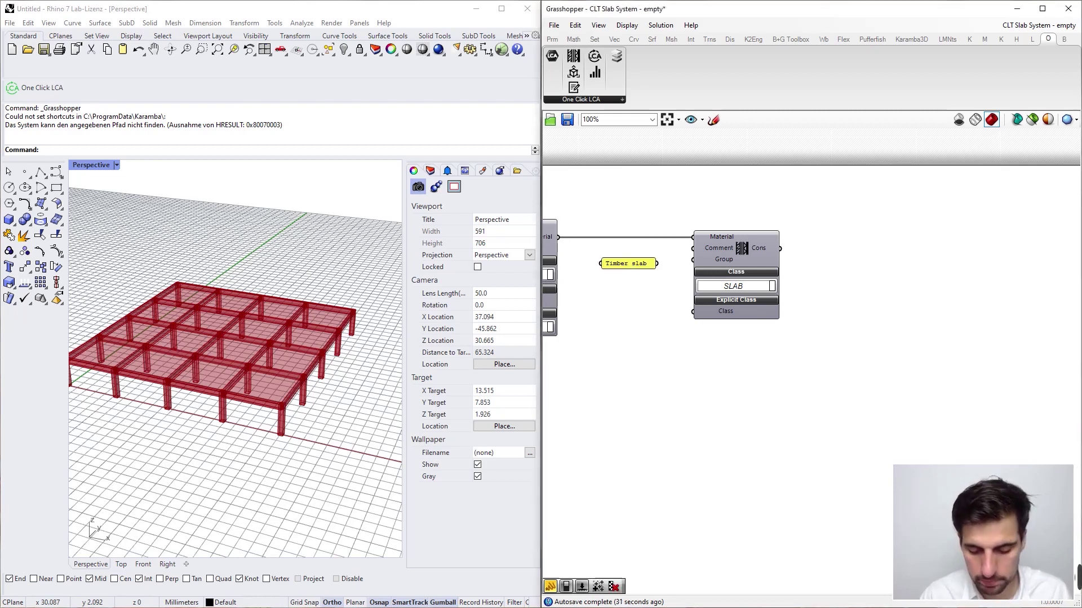
{"action": "left_click_drag", "start_coordinate": [656, 263], "coordinate": [693, 248]}
{"action": "left_click_drag", "start_coordinate": [622, 257], "coordinate": [640, 252]}
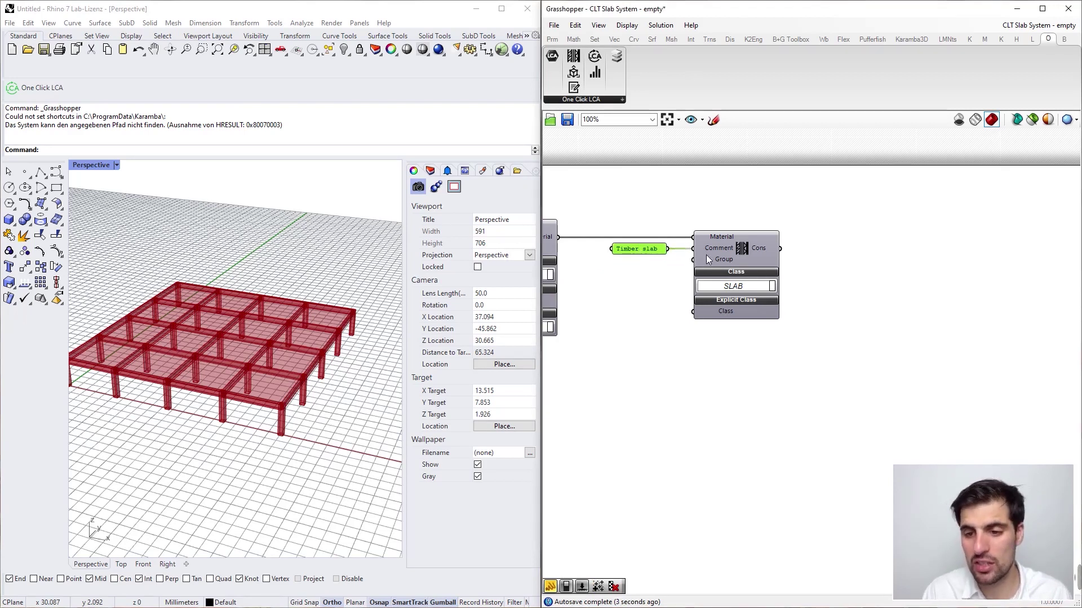
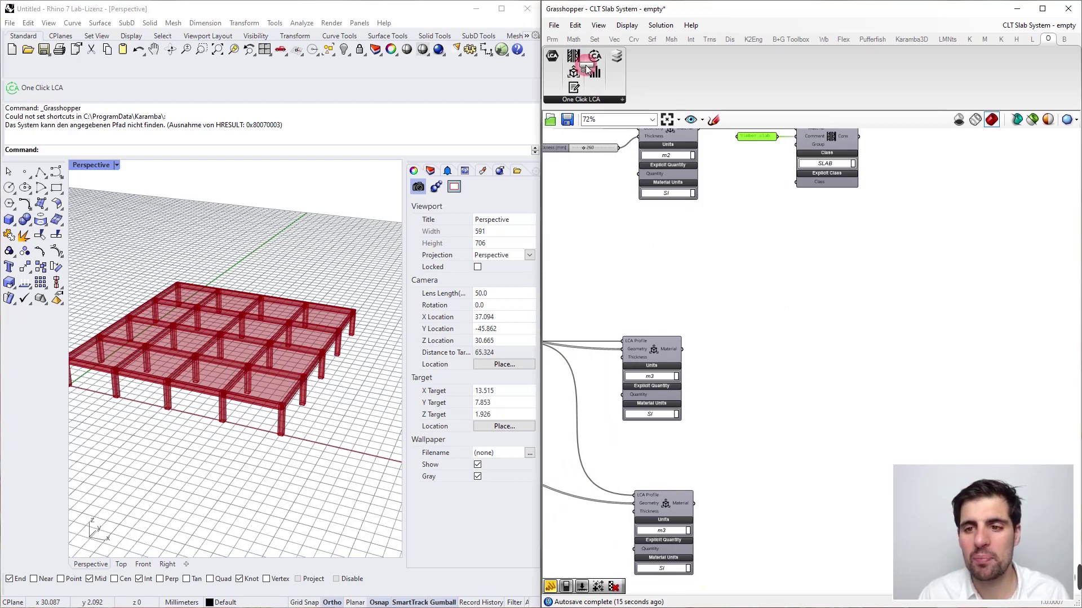
Step: Place a construction component beside the columns' Material component and connect the Material output to its Material input
{"action": "right_click_drag", "start_coordinate": [757, 367], "coordinate": [704, 330]}
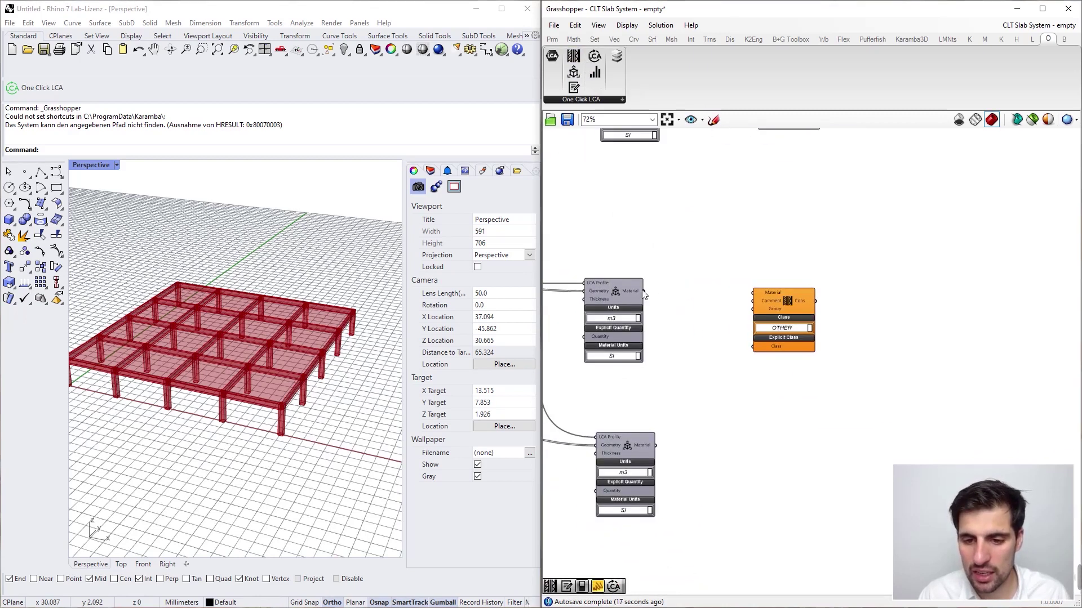
{"action": "left_click", "coordinate": [620, 318]}
{"action": "left_click", "coordinate": [850, 325]}
{"action": "right_click_drag", "start_coordinate": [676, 219], "coordinate": [638, 234]}
{"action": "scroll", "coordinate": [794, 307], "scroll_direction": "up", "scroll_amount": 1}
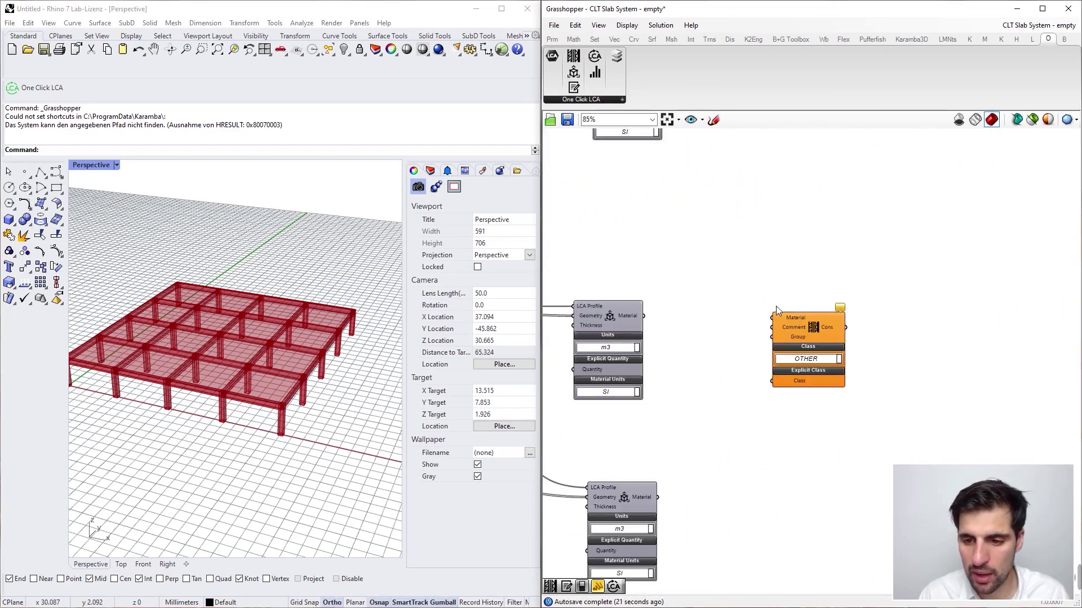
{"action": "left_click_drag", "start_coordinate": [648, 318], "coordinate": [759, 319]}
Step: Set the class of the columns' construction component to COLUMN
{"action": "right_click_drag", "start_coordinate": [711, 338], "coordinate": [666, 297]}
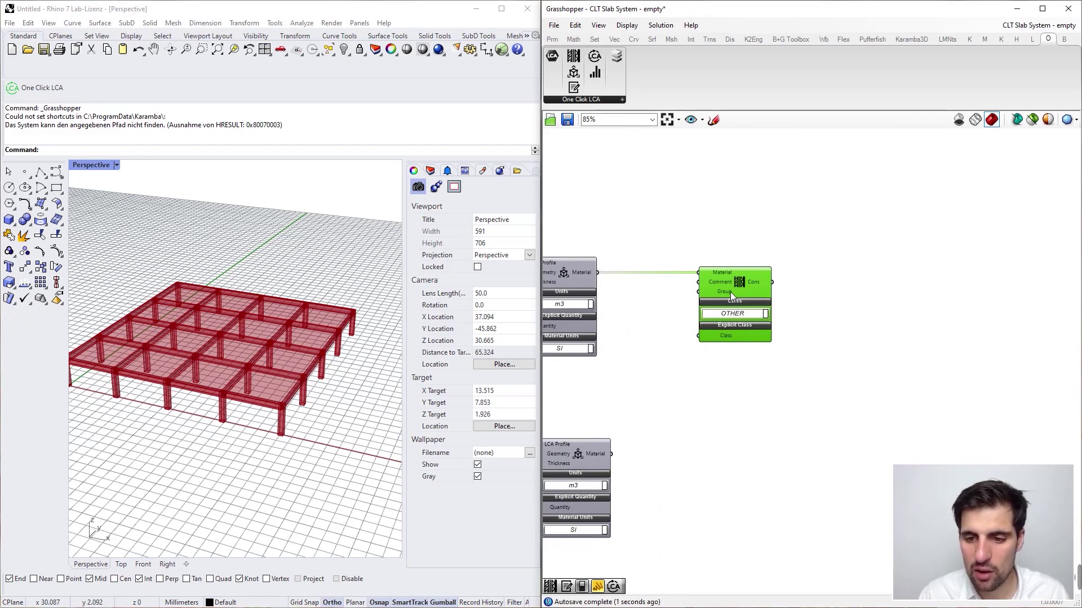
{"action": "left_click", "coordinate": [738, 313]}
{"action": "left_click", "coordinate": [749, 354]}
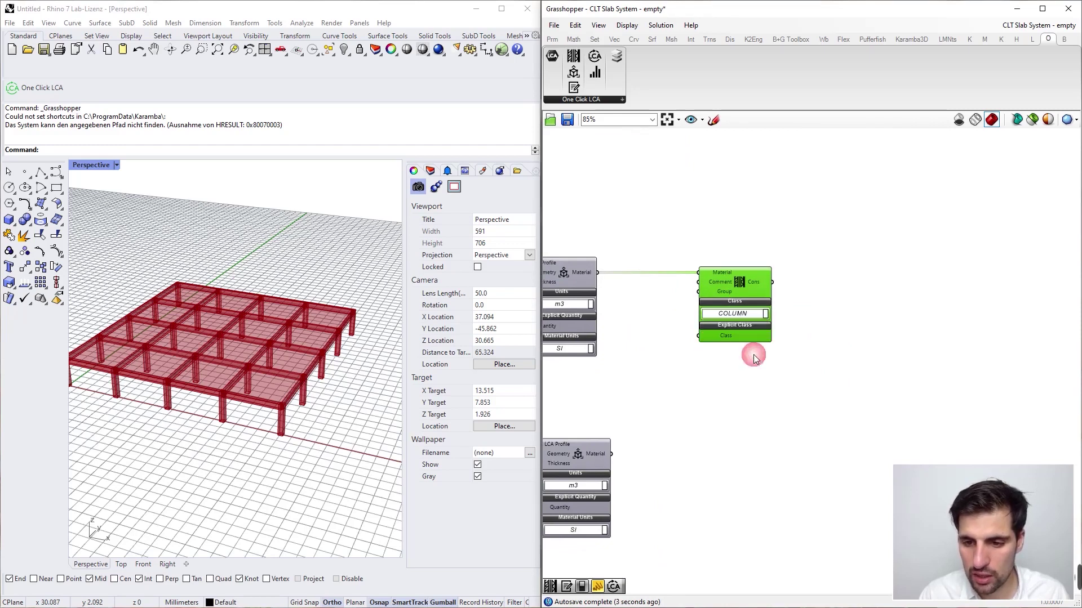
Step: Duplicate the columns' construction component below and connect the beams' Material output to the copy's Material input
{"action": "left_click_drag", "start_coordinate": [729, 289], "coordinate": [725, 448], "text": "alt"}
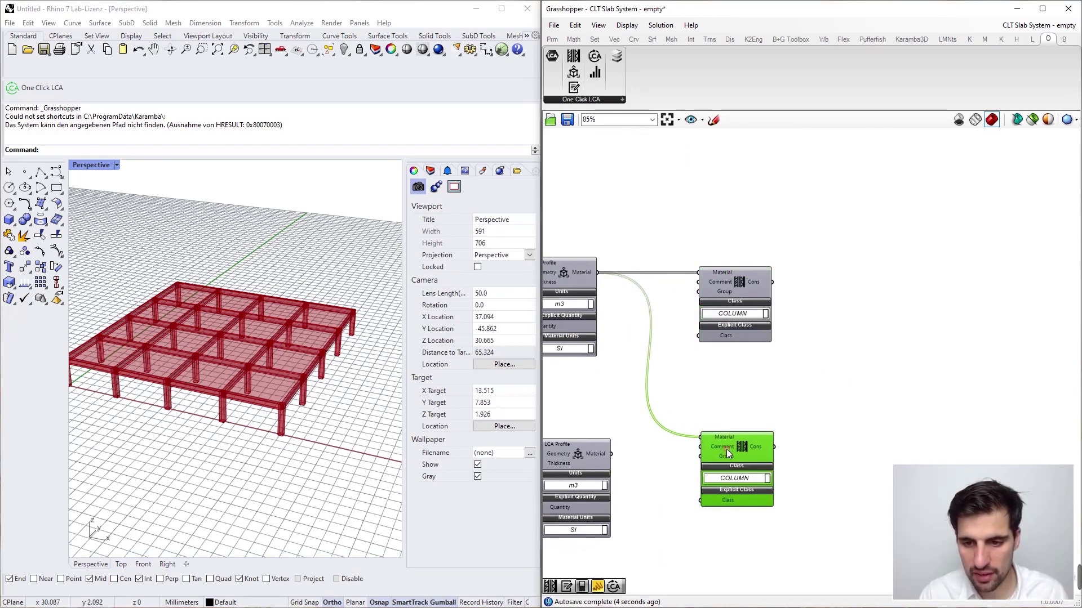
{"action": "right_click_drag", "start_coordinate": [643, 474], "coordinate": [628, 366]}
{"action": "left_click_drag", "start_coordinate": [596, 346], "coordinate": [685, 330]}
{"action": "left_click_drag", "start_coordinate": [709, 338], "coordinate": [717, 355]}
Step: Look through the predefined classes of the beams' construction component for a suitable beam entry
{"action": "left_click", "coordinate": [725, 388]}
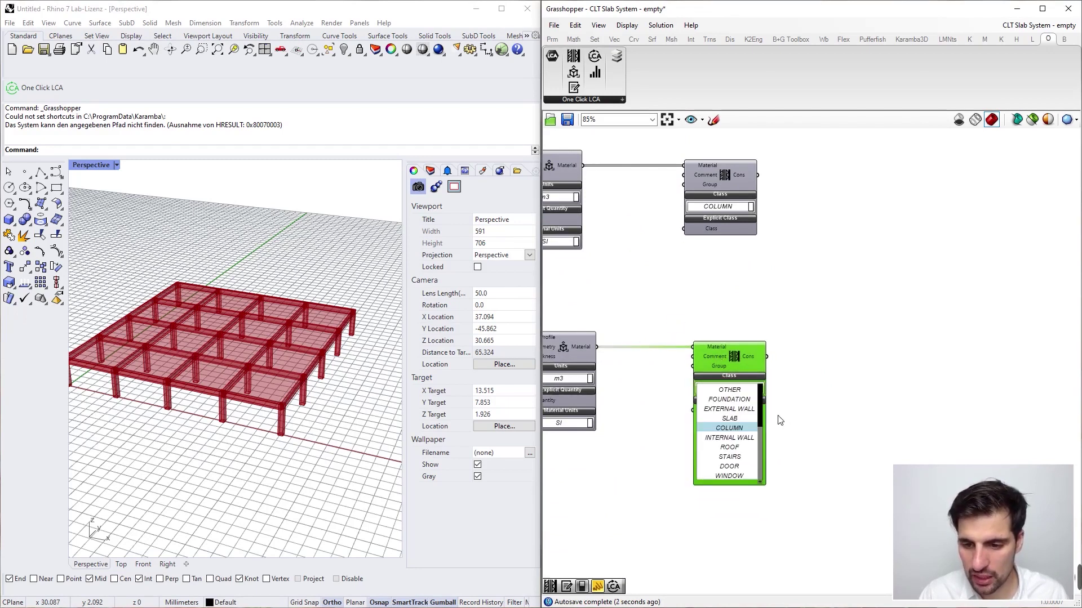
{"action": "left_click", "coordinate": [763, 405]}
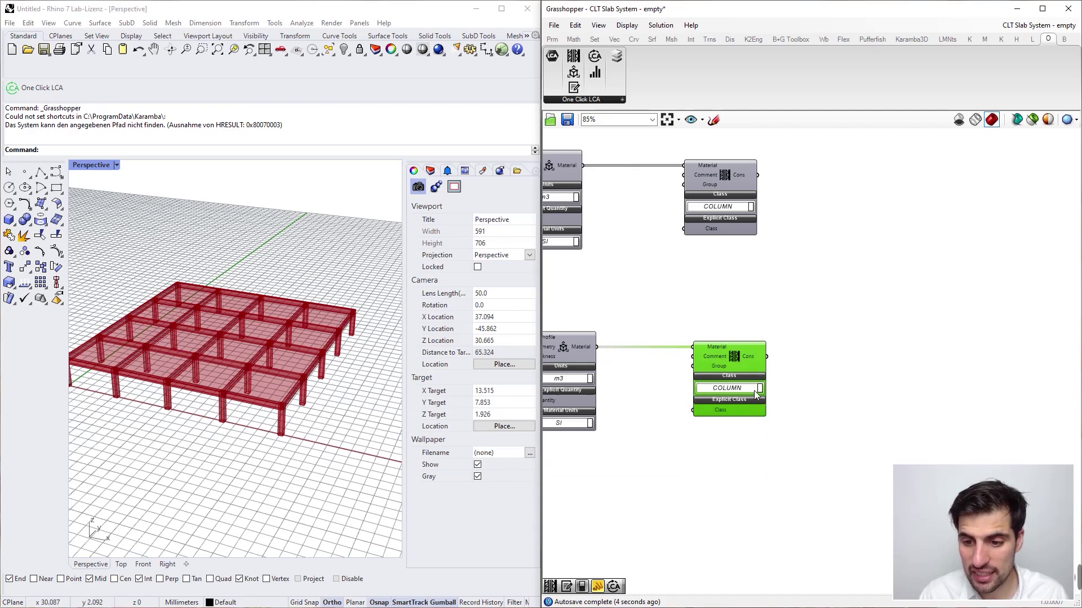
{"action": "left_click", "coordinate": [753, 389]}
{"action": "left_click_drag", "start_coordinate": [761, 404], "coordinate": [760, 381]}
{"action": "left_click", "coordinate": [672, 441]}
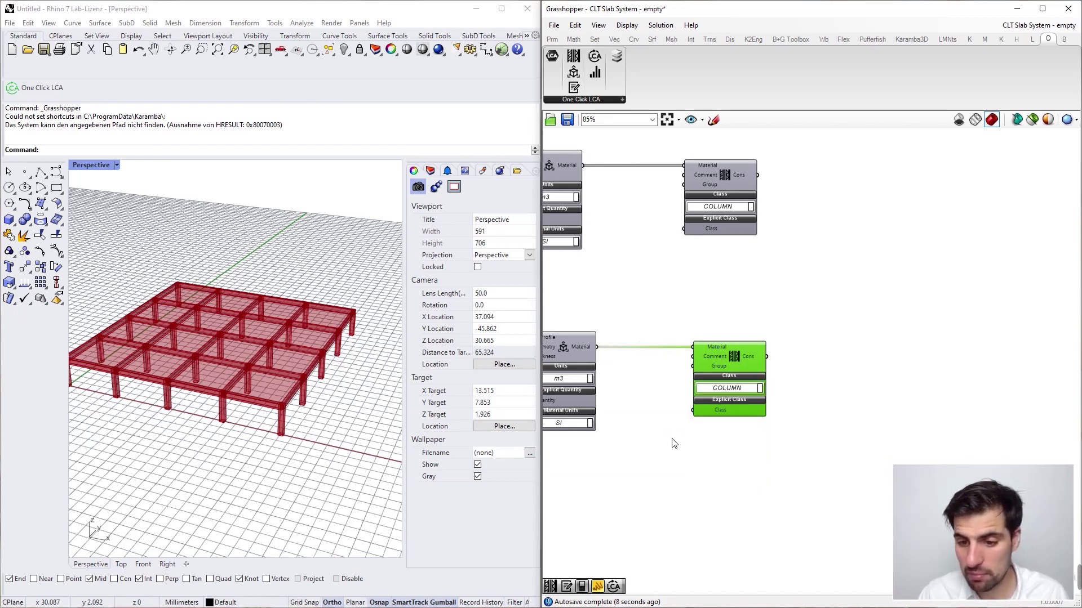
Step: Add a Panel reading "BEAM" and connect it to the explicit Class input of the beams' construction component, aligned beside that input
{"action": "left_click_drag", "start_coordinate": [736, 359], "coordinate": [768, 358]}
{"action": "double_click", "coordinate": [678, 403]}
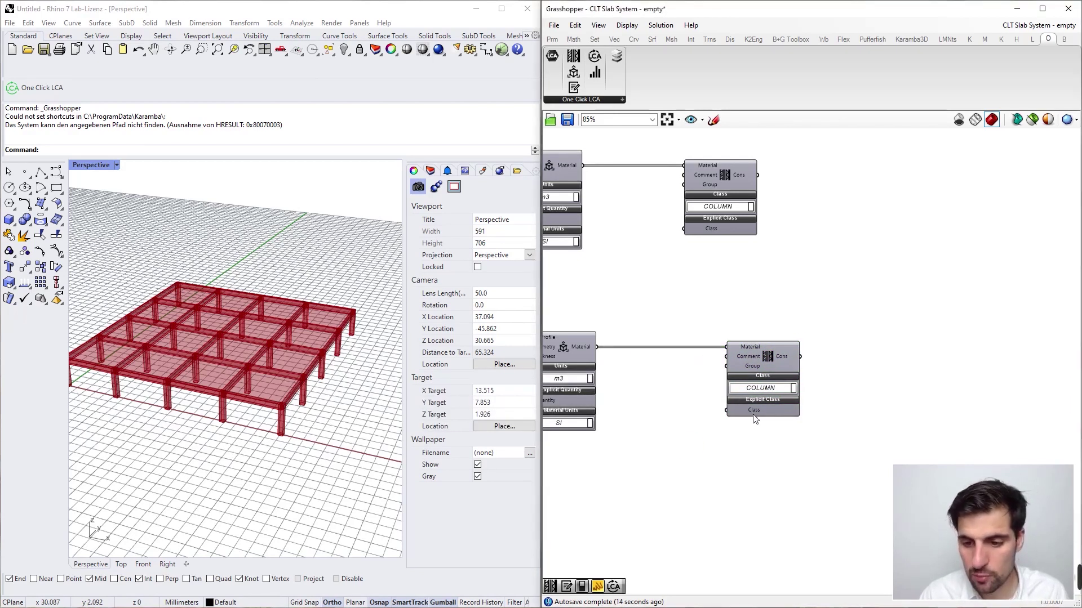
{"action": "double_click", "coordinate": [647, 445]}
{"action": "type", "text": "Panel"}
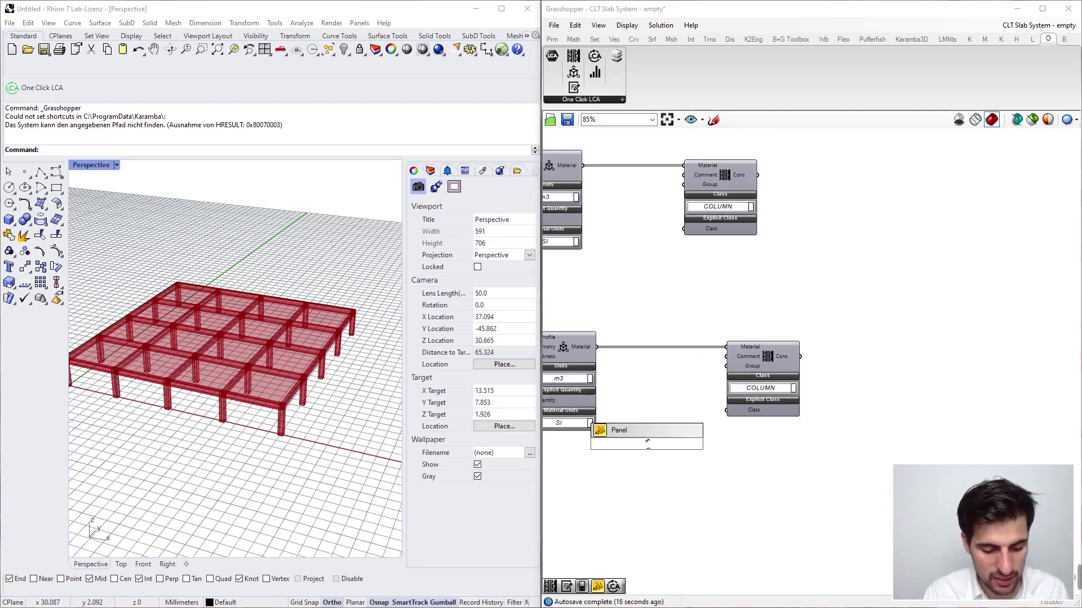
{"action": "type", "text": "BEAM"}
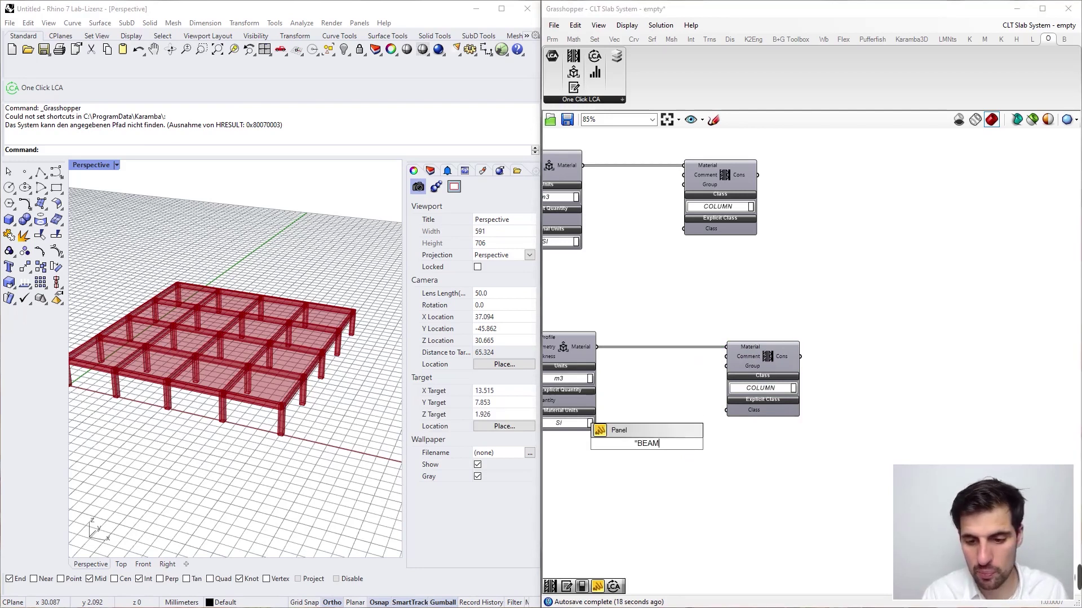
{"action": "key", "text": "Return"}
{"action": "scroll", "coordinate": [648, 448], "scroll_direction": "up", "scroll_amount": 1}
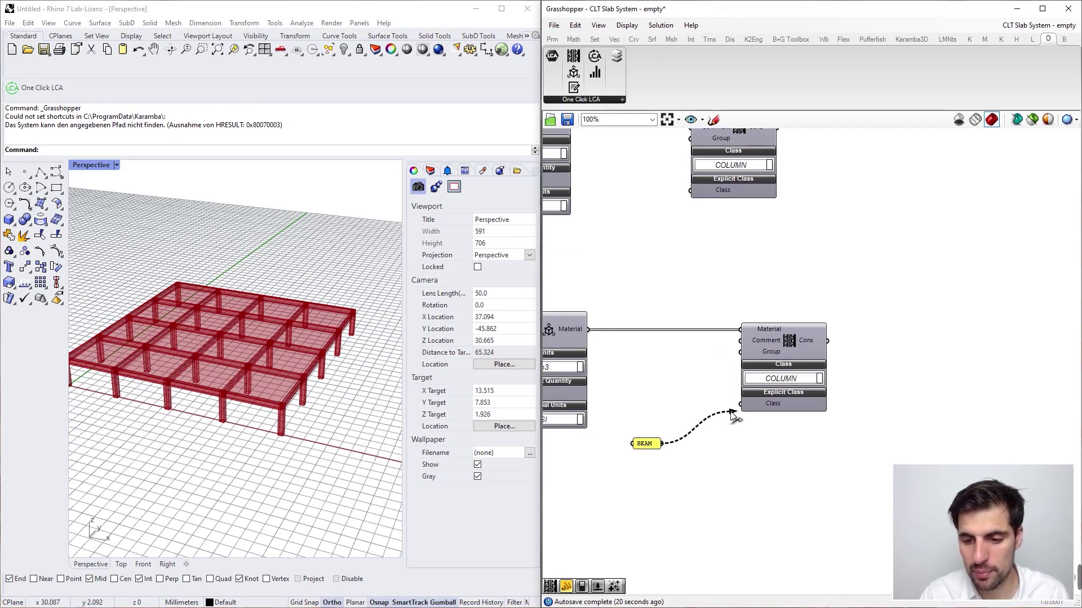
{"action": "left_click_drag", "start_coordinate": [663, 444], "coordinate": [742, 404]}
{"action": "left_click_drag", "start_coordinate": [644, 445], "coordinate": [714, 405]}
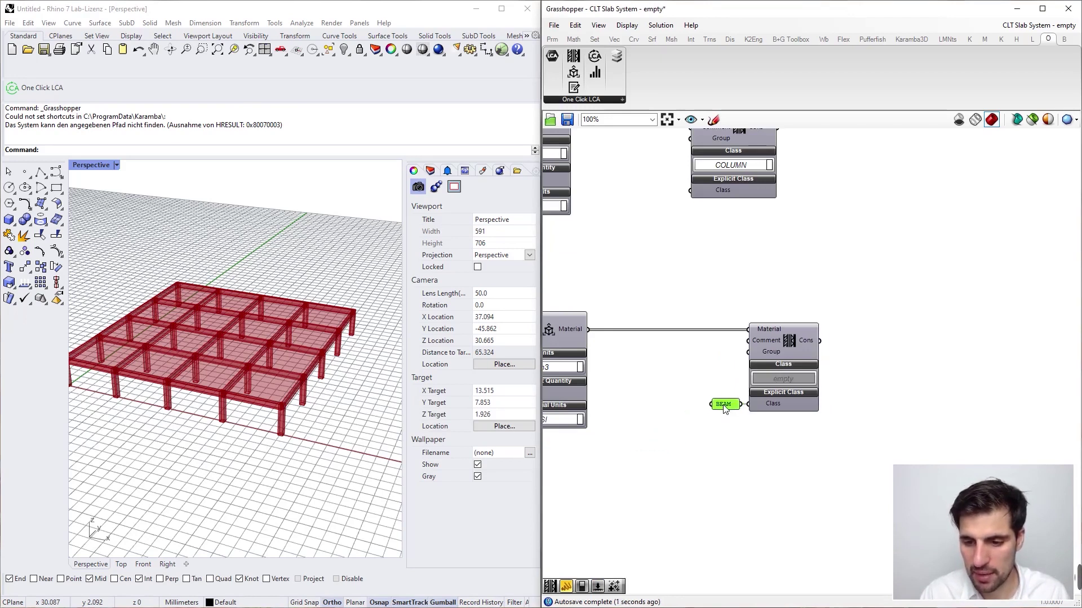
{"action": "right_click_drag", "start_coordinate": [733, 402], "coordinate": [678, 411]}
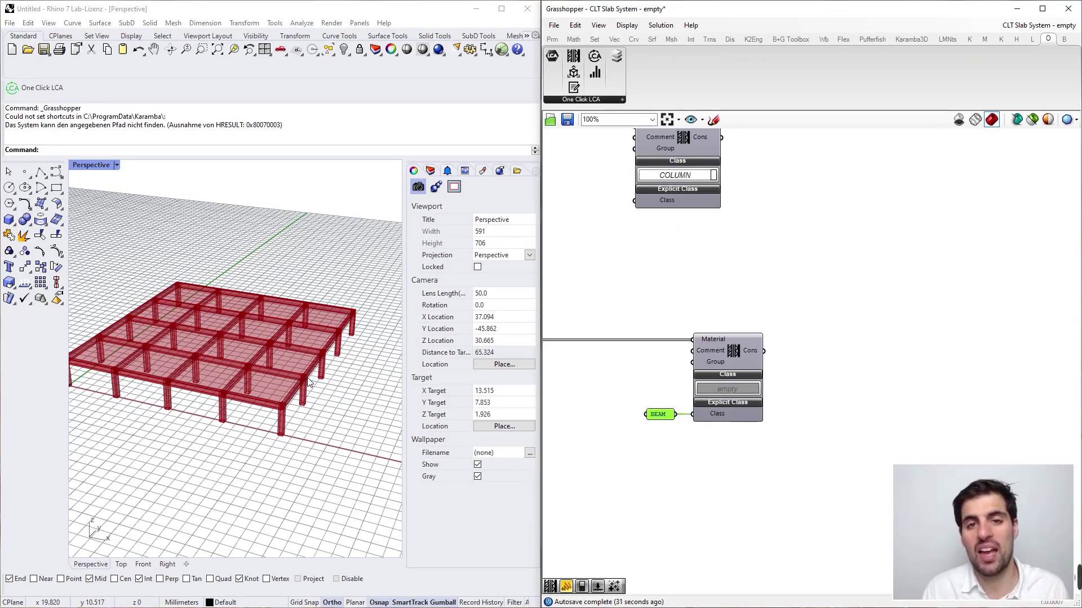
Step: Place a Run LCA component beside the slab's construction component
{"action": "right_click_drag", "start_coordinate": [673, 307], "coordinate": [645, 321]}
{"action": "scroll", "coordinate": [644, 321], "scroll_direction": "down", "scroll_amount": 2}
{"action": "scroll", "coordinate": [757, 217], "scroll_direction": "down", "scroll_amount": 3}
{"action": "right_click_drag", "start_coordinate": [755, 218], "coordinate": [703, 326]}
{"action": "scroll", "coordinate": [691, 277], "scroll_direction": "up", "scroll_amount": 4}
{"action": "scroll", "coordinate": [654, 320], "scroll_direction": "down", "scroll_amount": 3}
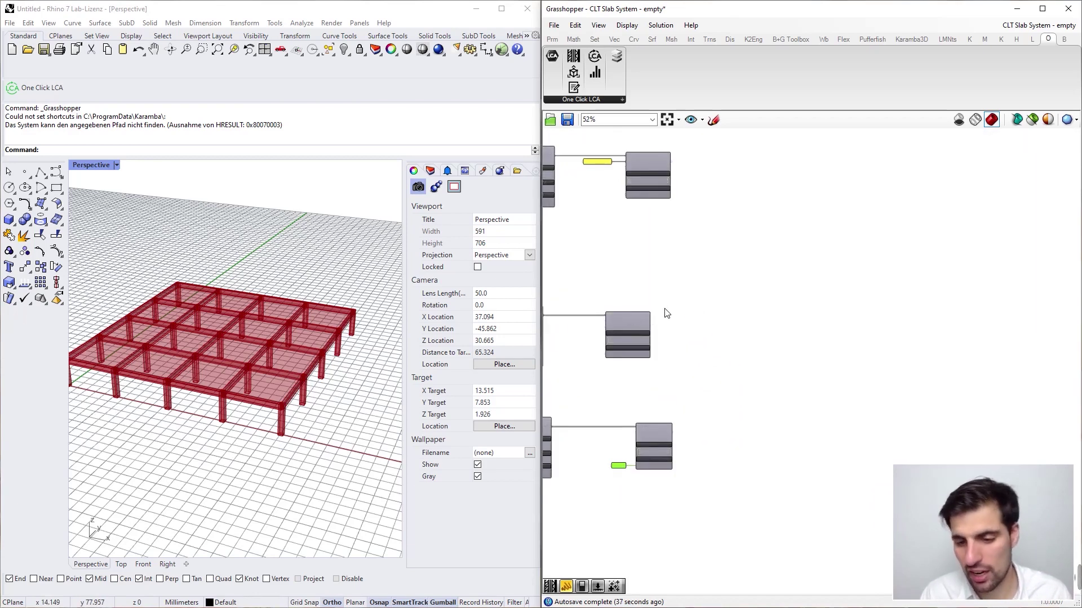
{"action": "right_click_drag", "start_coordinate": [717, 232], "coordinate": [686, 254]}
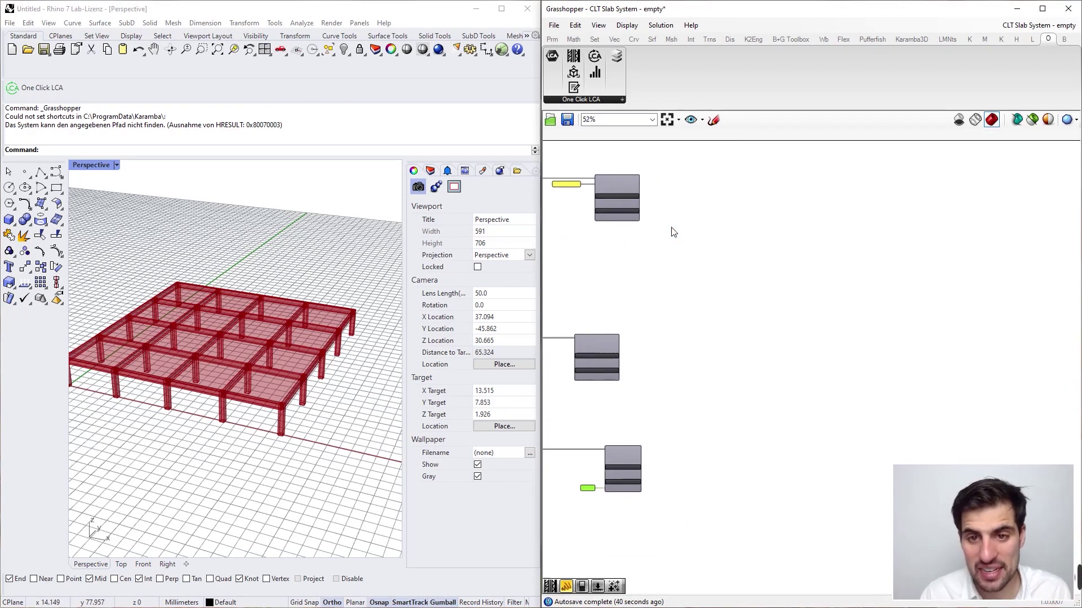
{"action": "left_click_drag", "start_coordinate": [601, 60], "coordinate": [712, 198]}
{"action": "scroll", "coordinate": [693, 171], "scroll_direction": "up", "scroll_amount": 3}
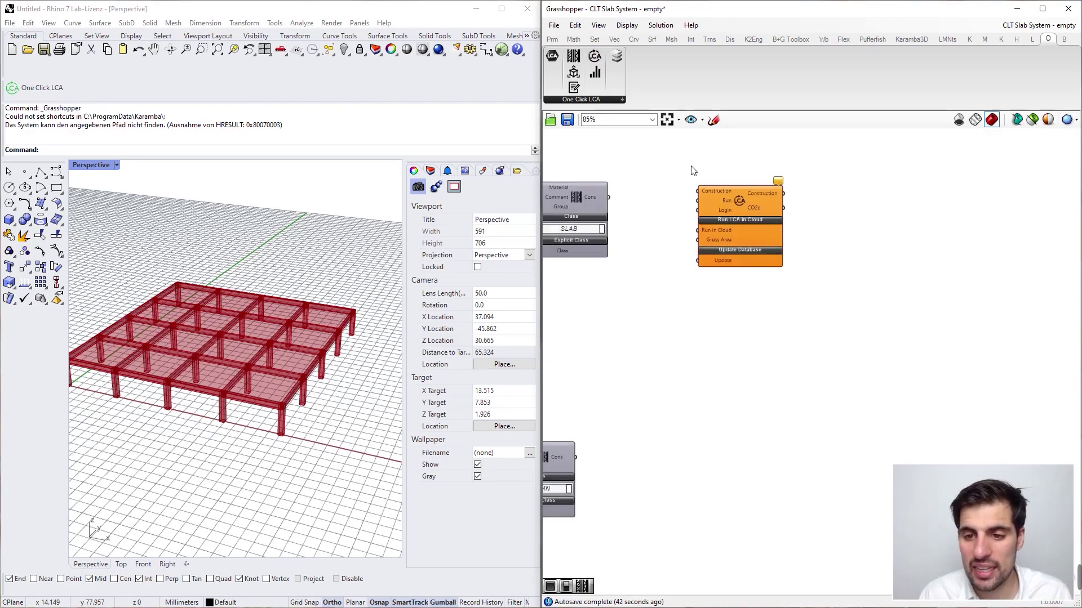
Step: Connect the slab, column and beam construction outputs together to the Construction input of the Run LCA component
{"action": "left_click_drag", "start_coordinate": [626, 235], "coordinate": [687, 358]}
{"action": "left_click", "coordinate": [722, 232]}
{"action": "scroll", "coordinate": [732, 251], "scroll_direction": "down", "scroll_amount": 2}
{"action": "scroll", "coordinate": [687, 358], "scroll_direction": "up", "scroll_amount": 2}
{"action": "left_click_drag", "start_coordinate": [623, 383], "coordinate": [698, 329]}
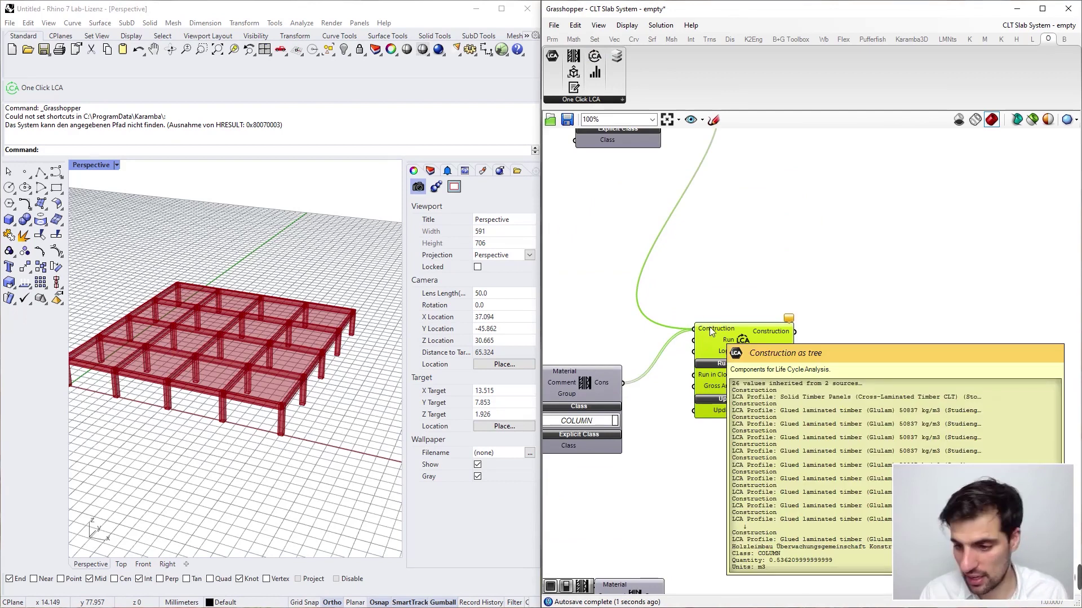
{"action": "right_click_drag", "start_coordinate": [648, 422], "coordinate": [651, 286]}
{"action": "left_click_drag", "start_coordinate": [677, 458], "coordinate": [706, 191]}
Step: Move the Run LCA component up level with the slab's construction component
{"action": "right_click_drag", "start_coordinate": [721, 184], "coordinate": [649, 372]}
{"action": "scroll", "coordinate": [671, 393], "scroll_direction": "down", "scroll_amount": 4}
{"action": "left_click_drag", "start_coordinate": [671, 394], "coordinate": [708, 255]}
{"action": "scroll", "coordinate": [737, 263], "scroll_direction": "up", "scroll_amount": 4}
{"action": "left_click", "coordinate": [680, 243]}
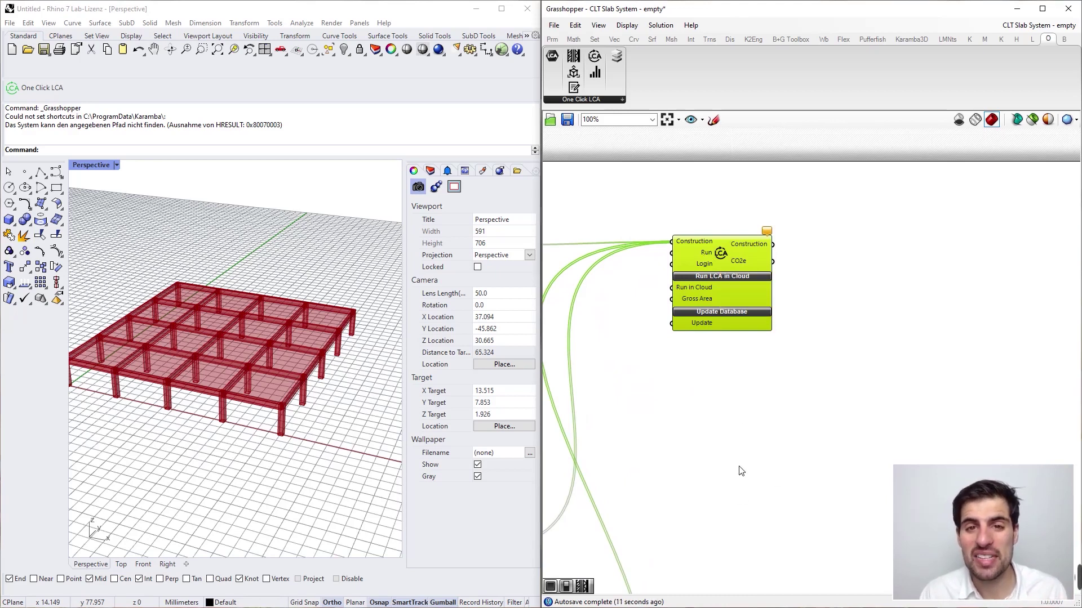
{"action": "mouse_move", "coordinate": [717, 240]}
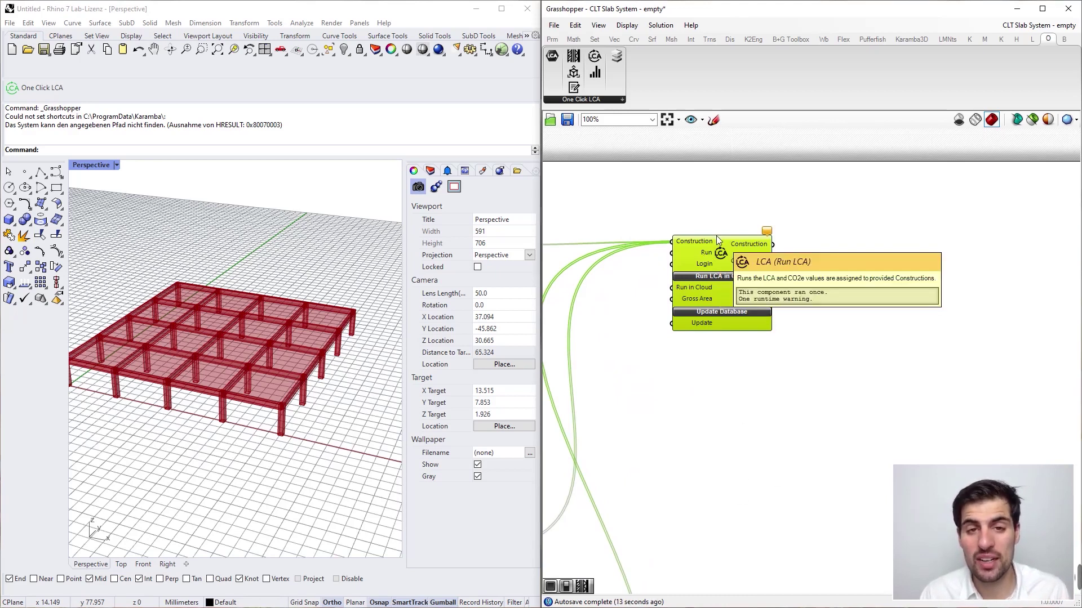
{"action": "left_click_drag", "start_coordinate": [717, 240], "coordinate": [731, 243]}
Step: Add two Boolean Toggles and connect one to the Run input and the other to the Run in Cloud input of the Run LCA component
{"action": "double_click", "coordinate": [640, 331]}
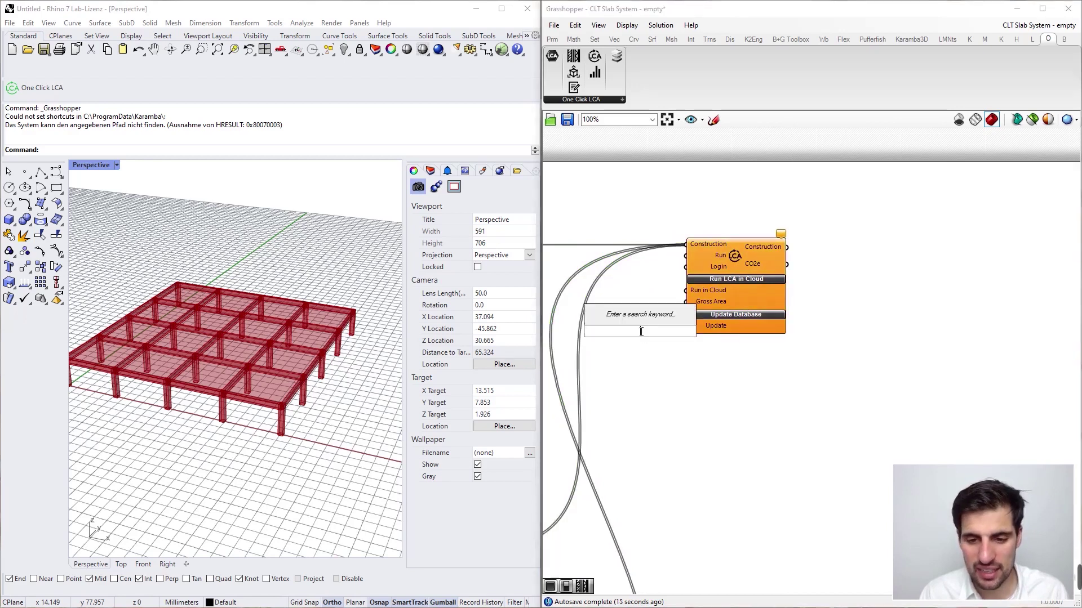
{"action": "type", "text": "tog"}
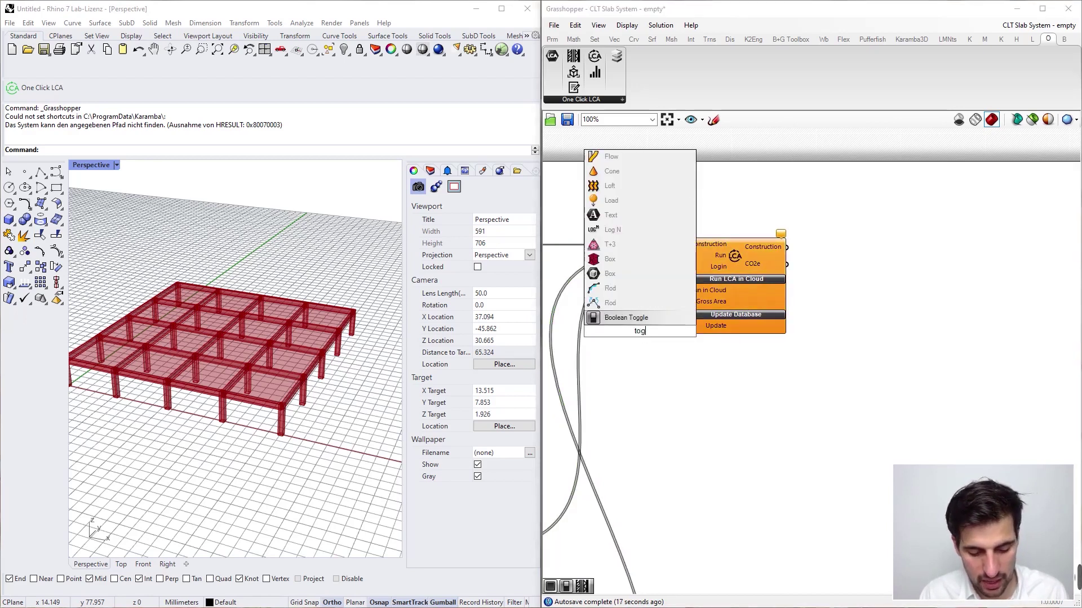
{"action": "left_click", "coordinate": [645, 319]}
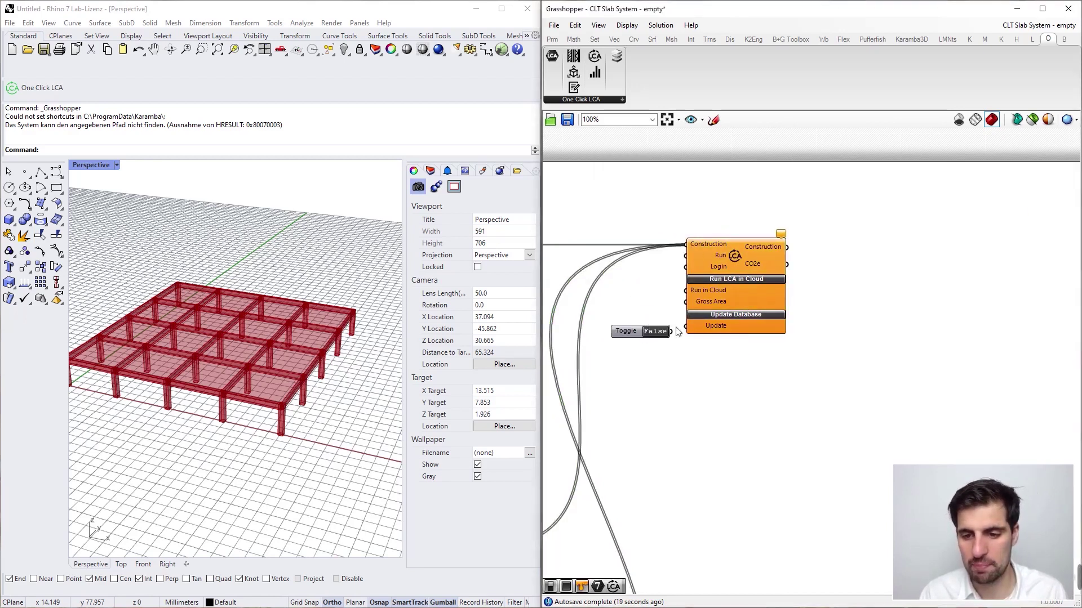
{"action": "left_click_drag", "start_coordinate": [632, 331], "coordinate": [686, 256]}
{"action": "left_click_drag", "start_coordinate": [637, 288], "coordinate": [685, 291]}
{"action": "key", "text": "ctrl+c"}
{"action": "key", "text": "ctrl+v"}
{"action": "left_click_drag", "start_coordinate": [614, 257], "coordinate": [624, 270]}
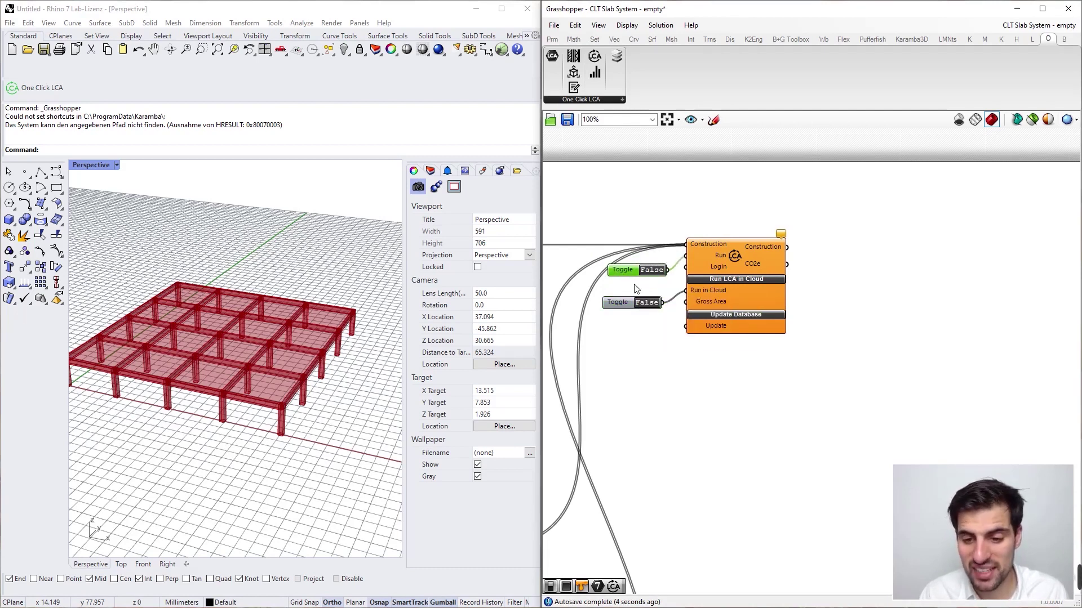
{"action": "left_click_drag", "start_coordinate": [633, 275], "coordinate": [627, 275]}
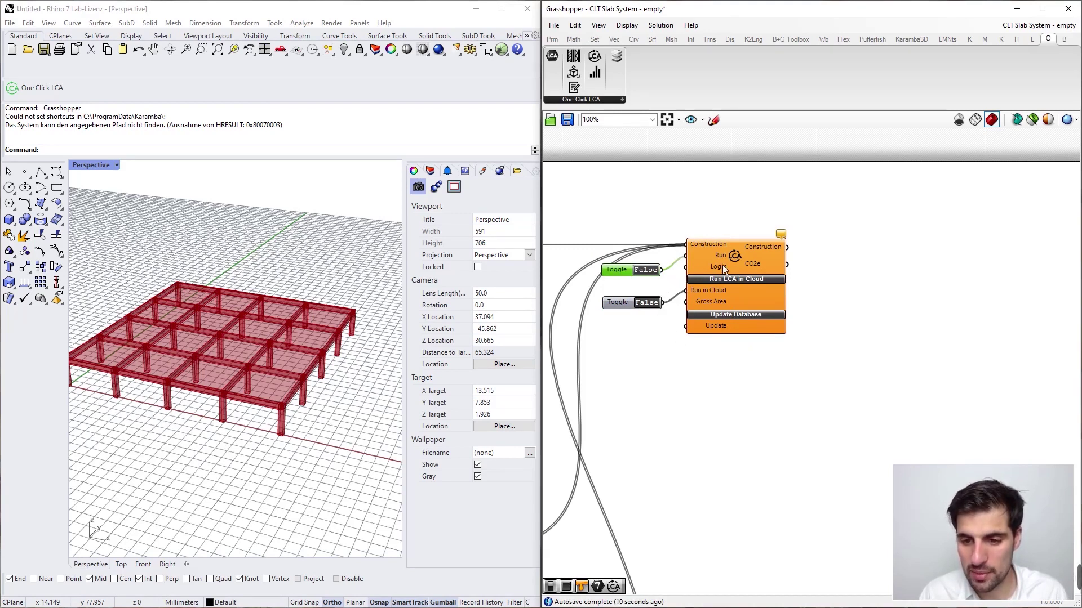
Step: Set the Run in Cloud toggle to True to send the constructions to the One Click LCA web application
{"action": "mouse_move", "coordinate": [726, 268]}
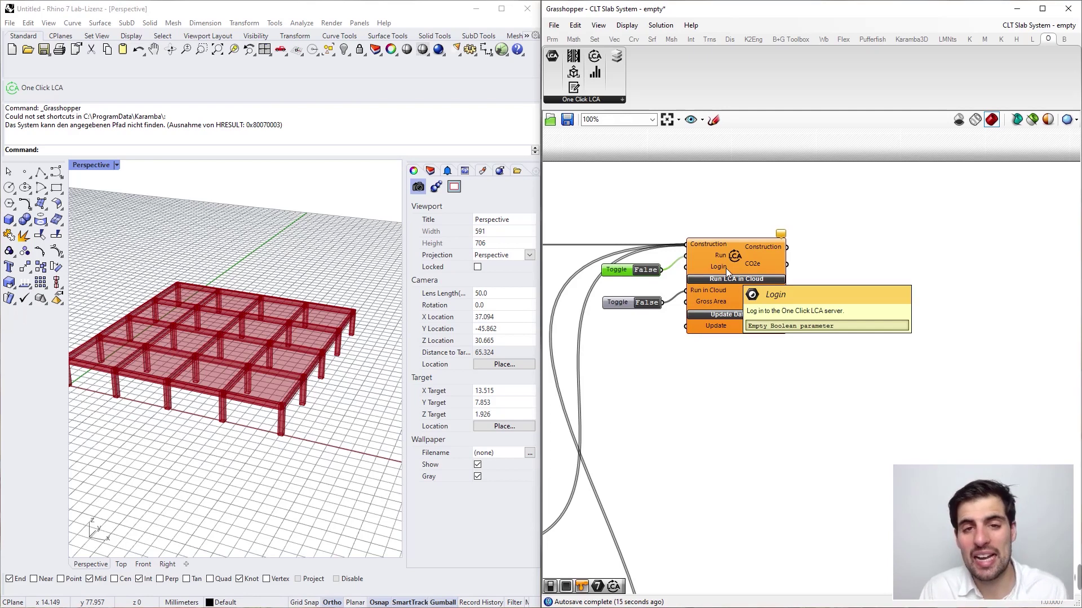
{"action": "double_click", "coordinate": [652, 304]}
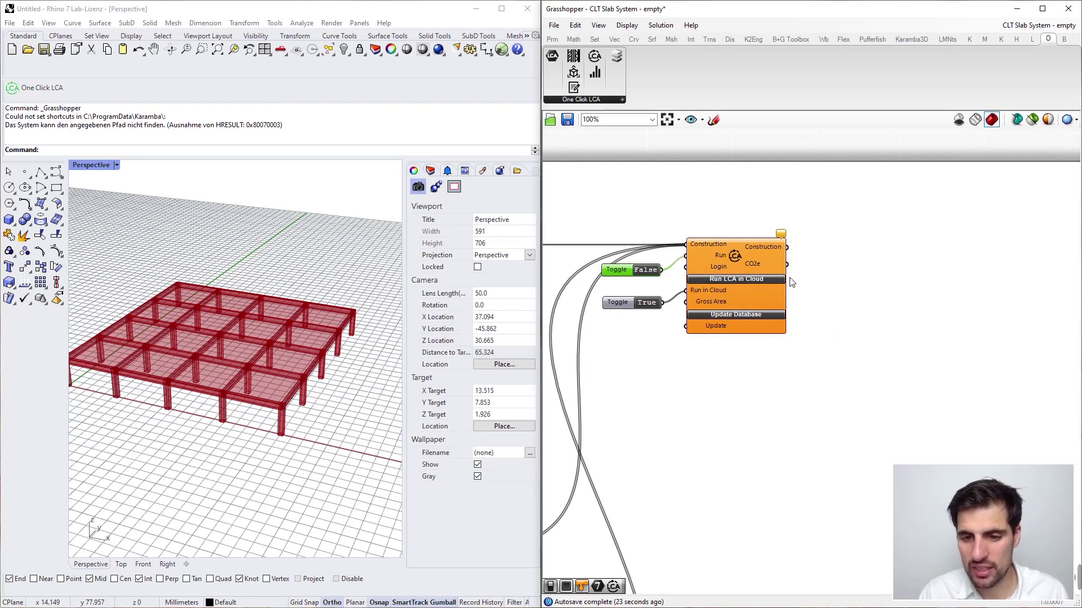
{"action": "left_click", "coordinate": [705, 279]}
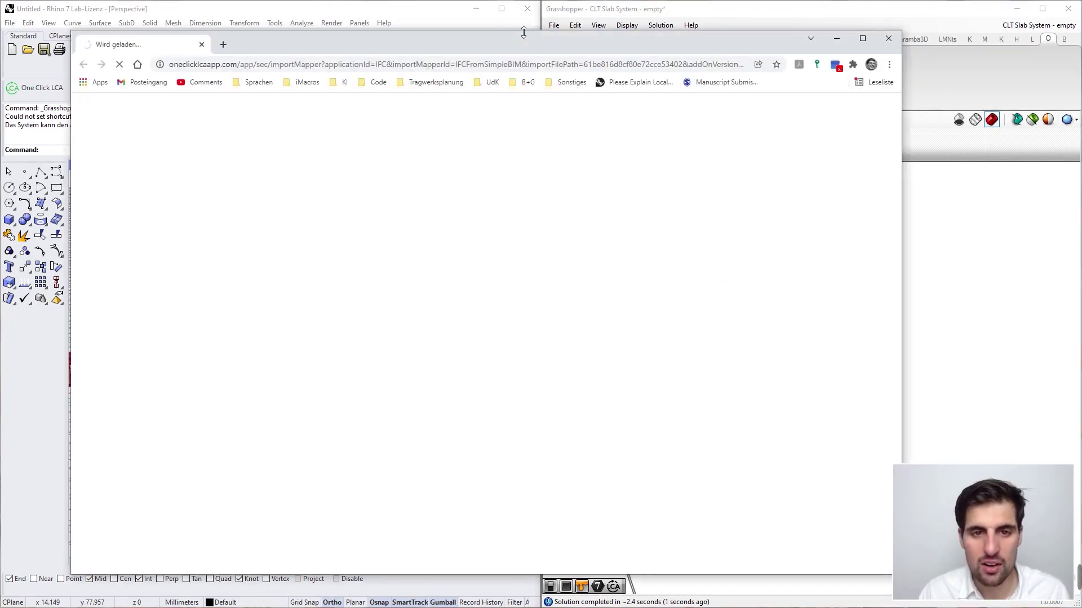
Step: Maximize the browser window and sign in to One Click LCA with the saved account e-mail and password
{"action": "left_click", "coordinate": [866, 40]}
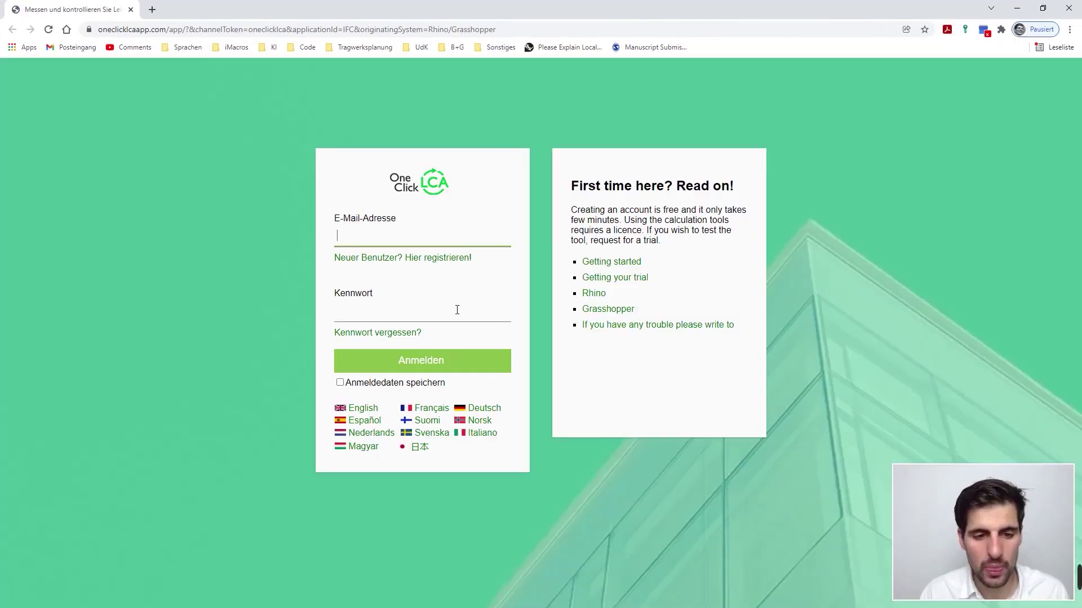
{"action": "left_click", "coordinate": [454, 312]}
{"action": "left_click", "coordinate": [394, 331]}
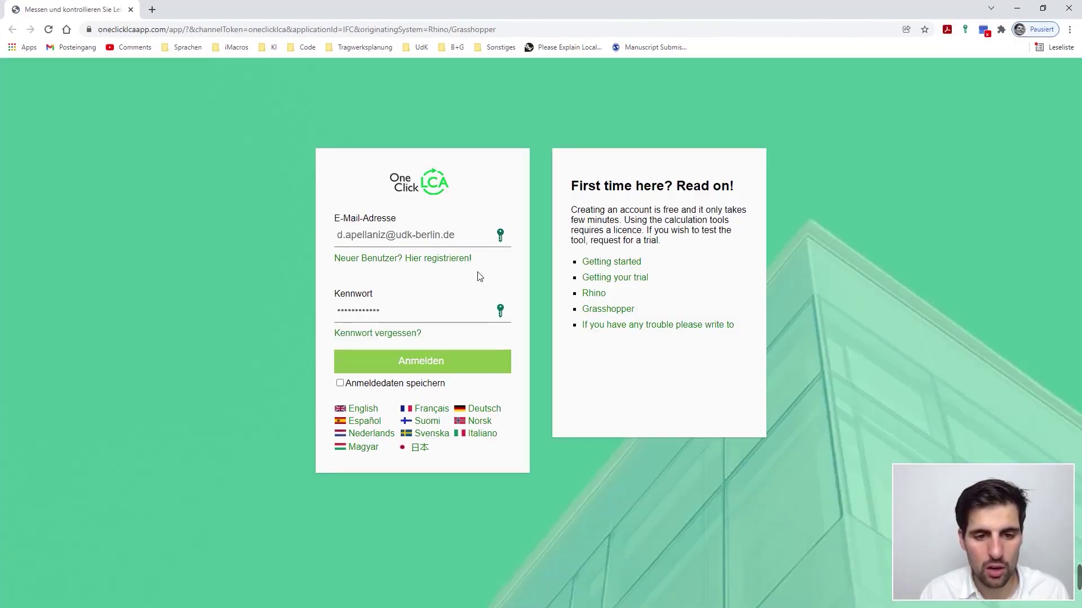
{"action": "left_click", "coordinate": [451, 369]}
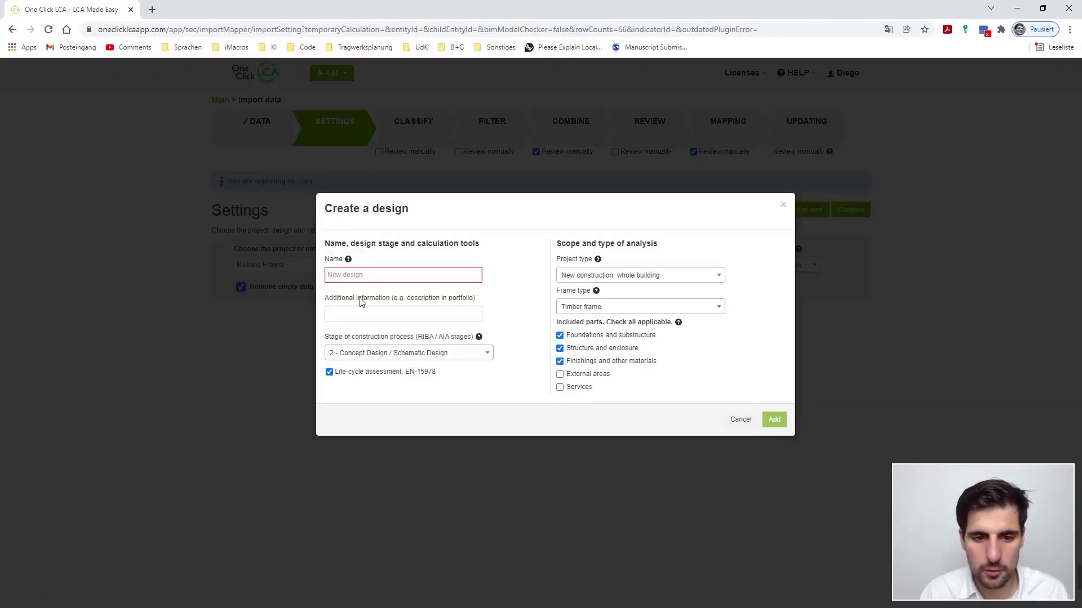
Step: Create a design named "Local Timber Model" for the imported data, with the preset timber frame and EN-15978 assessment options
{"action": "left_click", "coordinate": [352, 274]}
{"action": "key", "text": "ctrl+v"}
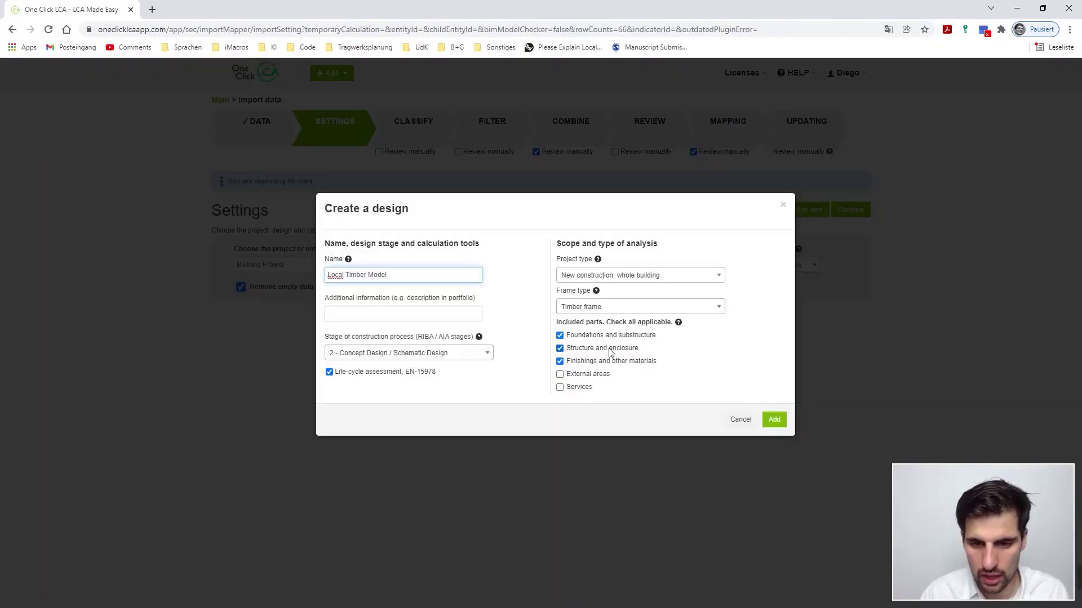
{"action": "left_click", "coordinate": [773, 420]}
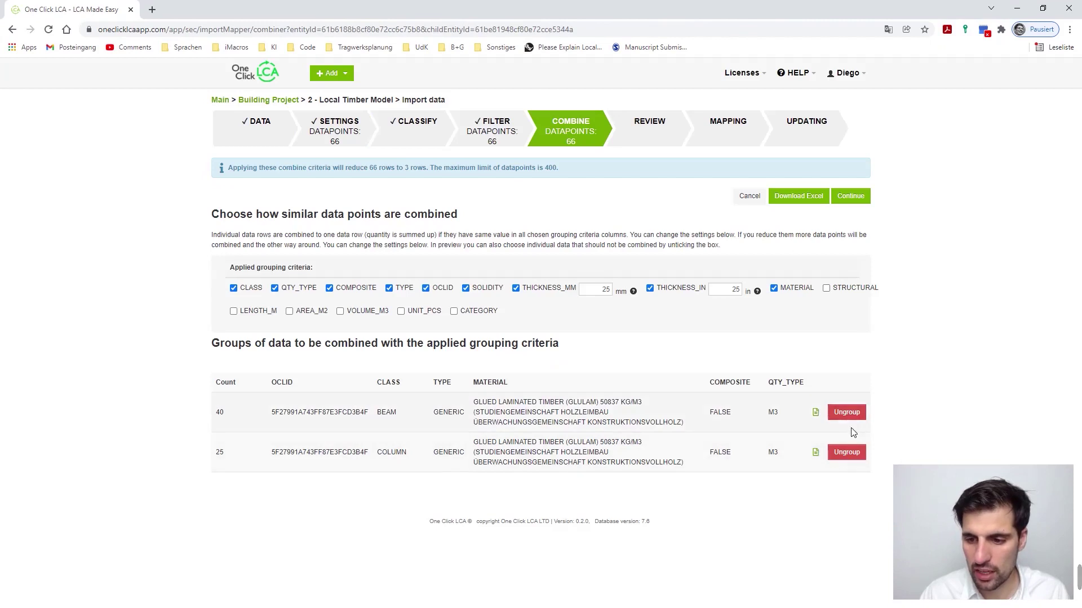
Step: Accept the suggested data grouping and material mapping for the import, and bring up the life-cycle assessment results
{"action": "left_click", "coordinate": [850, 196]}
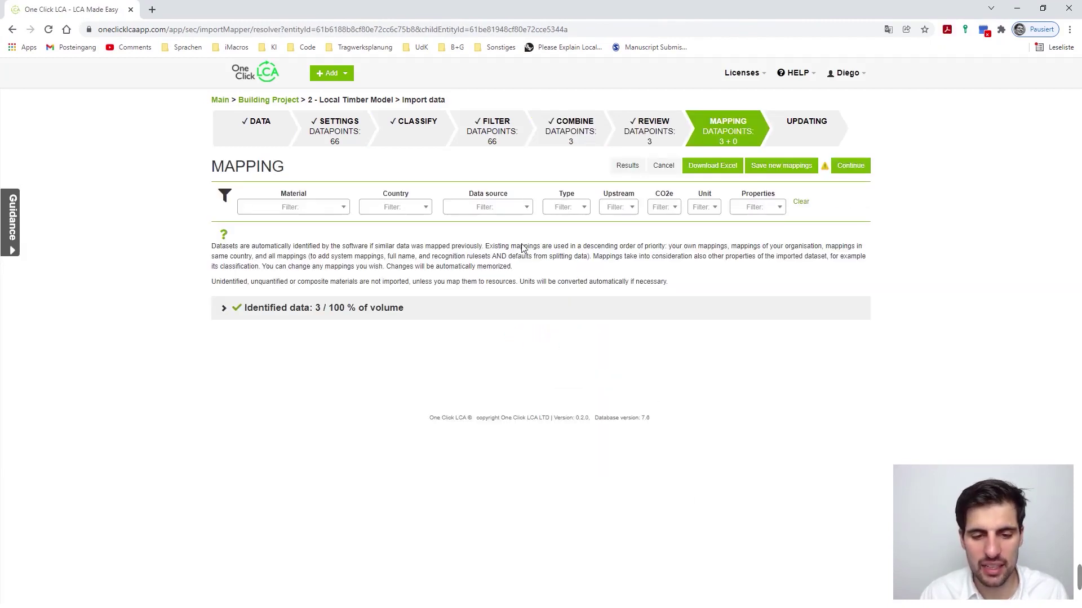
{"action": "left_click", "coordinate": [850, 166]}
{"action": "scroll", "coordinate": [417, 315], "scroll_direction": "down", "scroll_amount": 1}
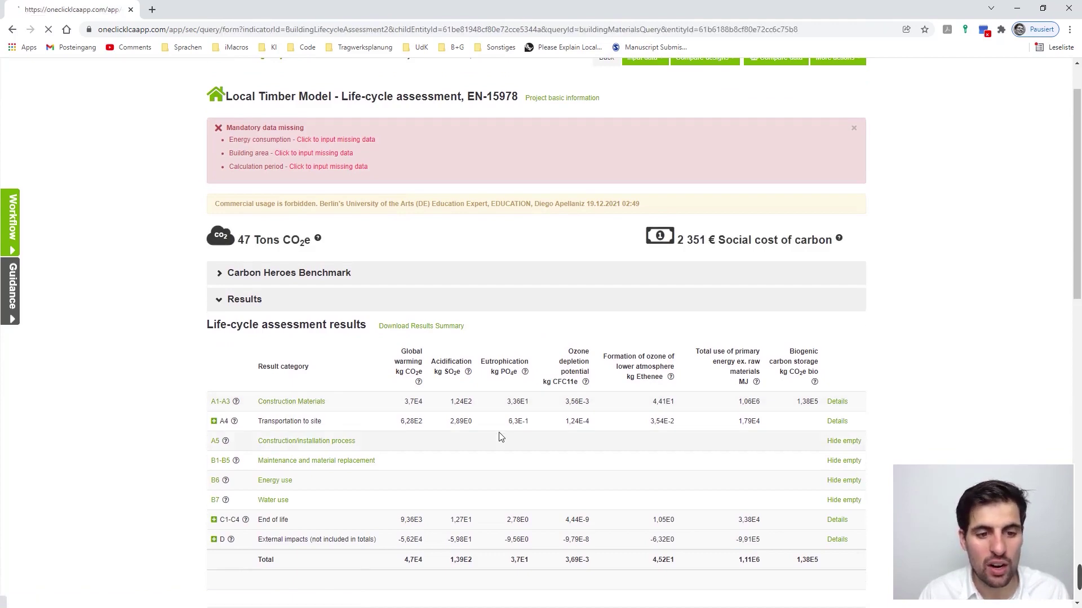
Step: Review the imported building materials under vertical and horizontal structures, checking the columns, slab and beam categories and quantities
{"action": "scroll", "coordinate": [441, 338], "scroll_direction": "down", "scroll_amount": 6}
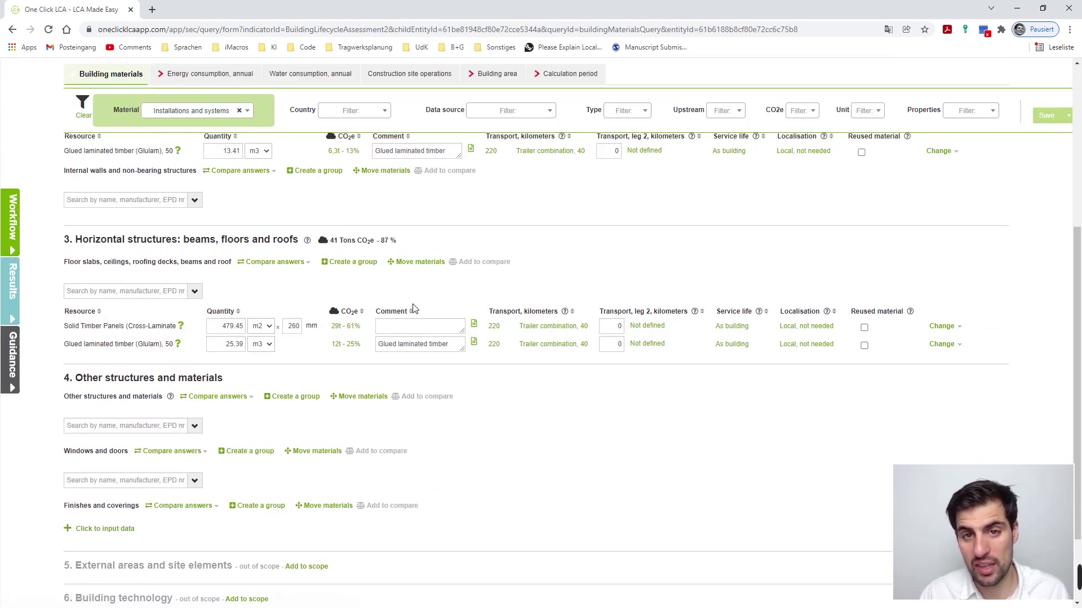
{"action": "scroll", "coordinate": [410, 308], "scroll_direction": "down", "scroll_amount": 1}
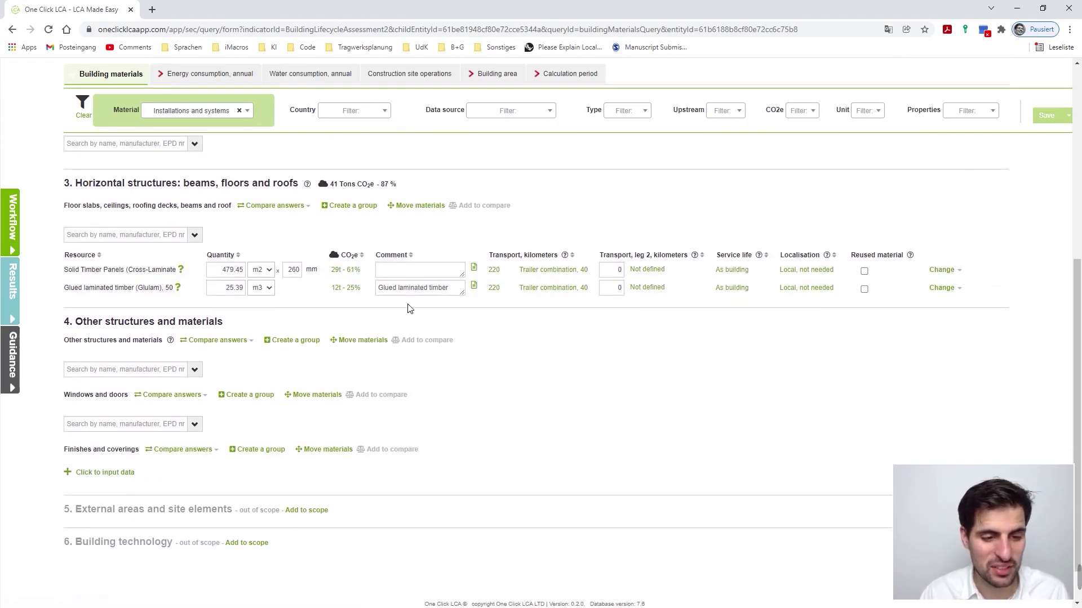
{"action": "scroll", "coordinate": [410, 308], "scroll_direction": "down", "scroll_amount": 1}
{"action": "scroll", "coordinate": [409, 308], "scroll_direction": "up", "scroll_amount": 3}
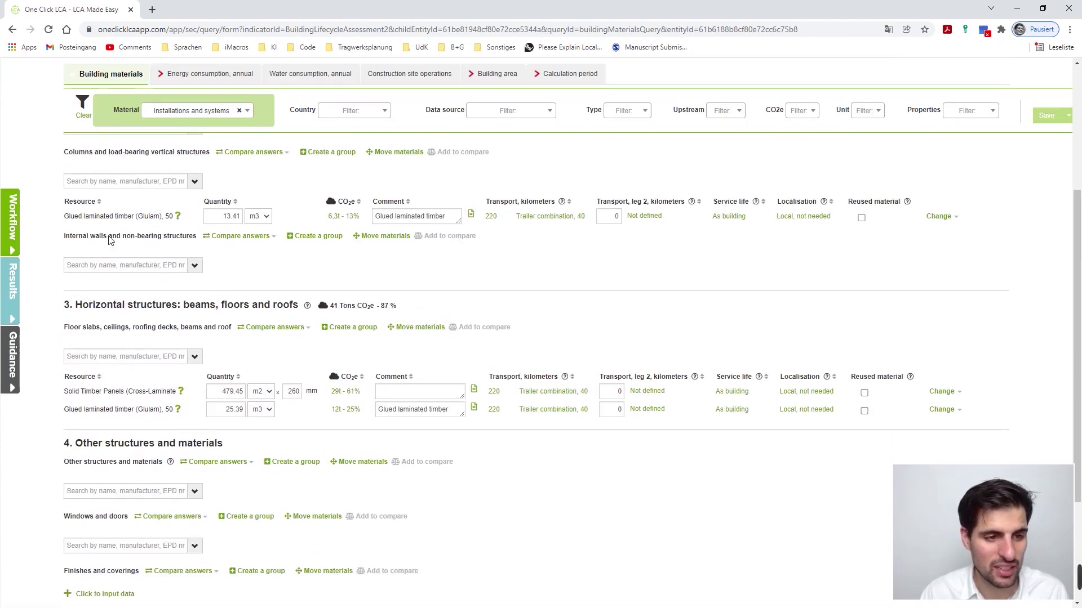
{"action": "scroll", "coordinate": [110, 241], "scroll_direction": "up", "scroll_amount": 1}
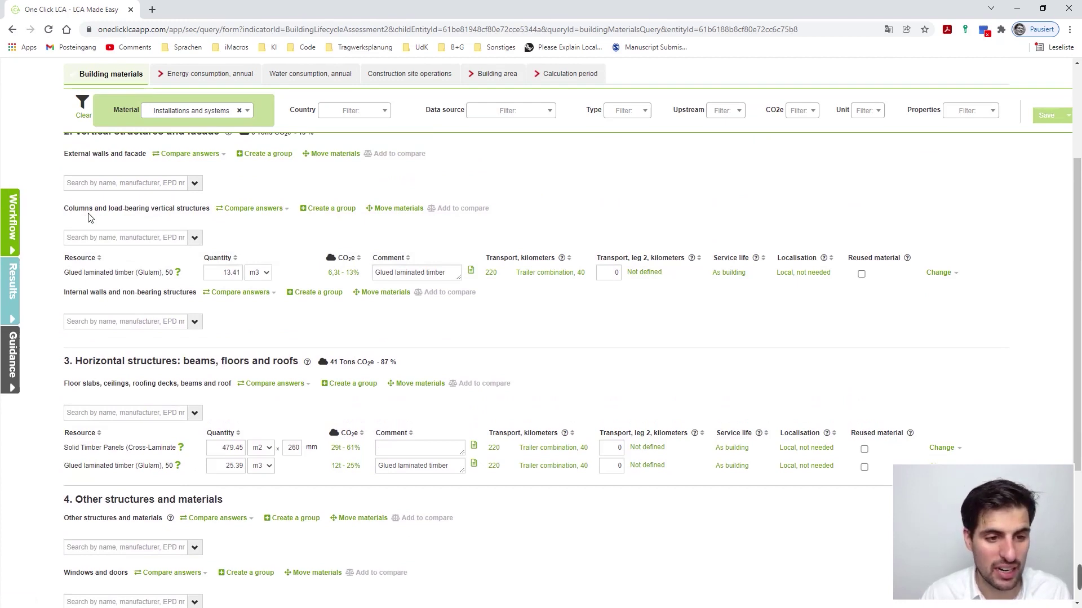
{"action": "scroll", "coordinate": [164, 390], "scroll_direction": "down", "scroll_amount": 1}
{"action": "left_click_drag", "start_coordinate": [123, 409], "coordinate": [129, 404]}
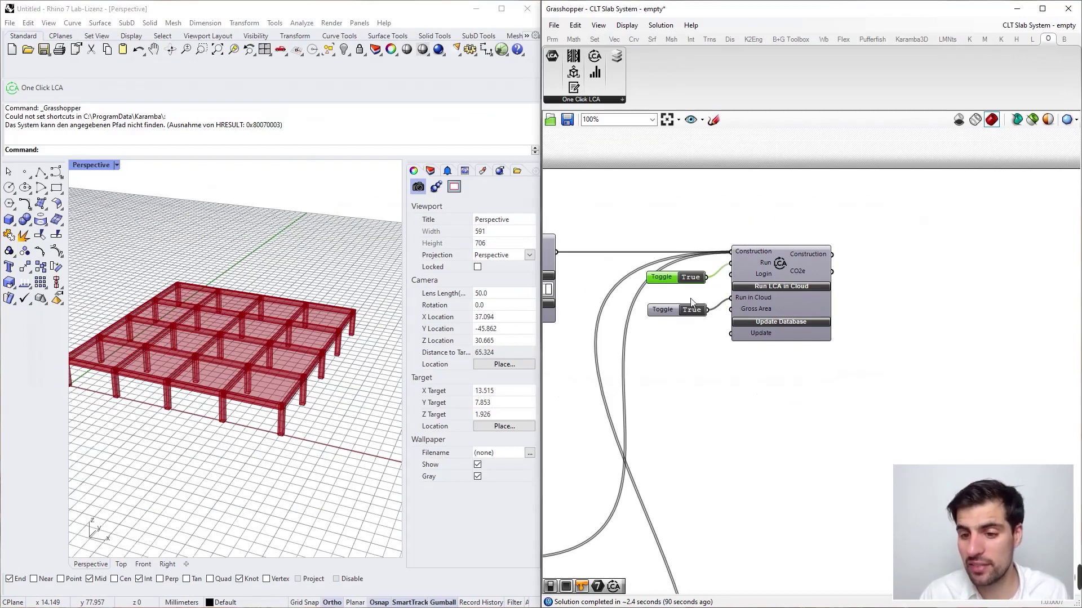
Step: Switch back to Grasshopper, set the Run in Cloud toggle to False and read the LCA component's warning
{"action": "double_click", "coordinate": [691, 311]}
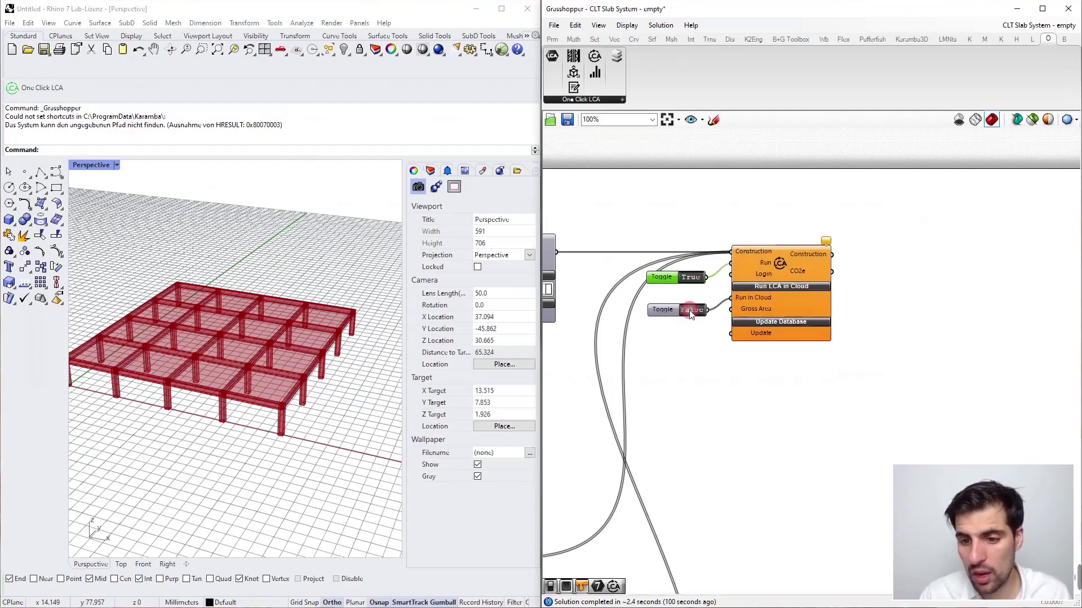
{"action": "right_click_drag", "start_coordinate": [780, 219], "coordinate": [719, 235]}
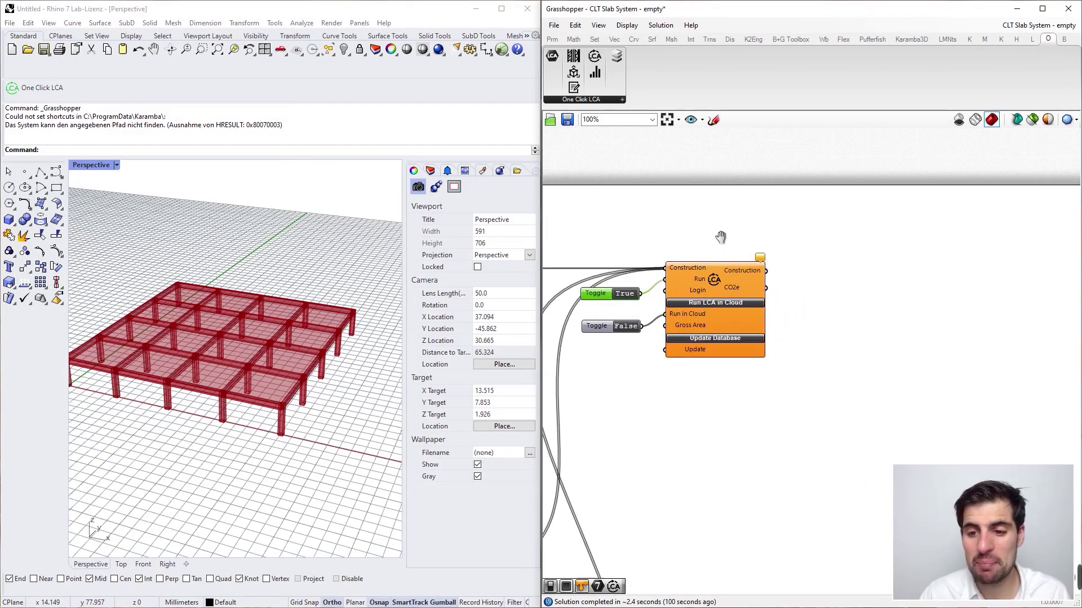
{"action": "mouse_move", "coordinate": [760, 261]}
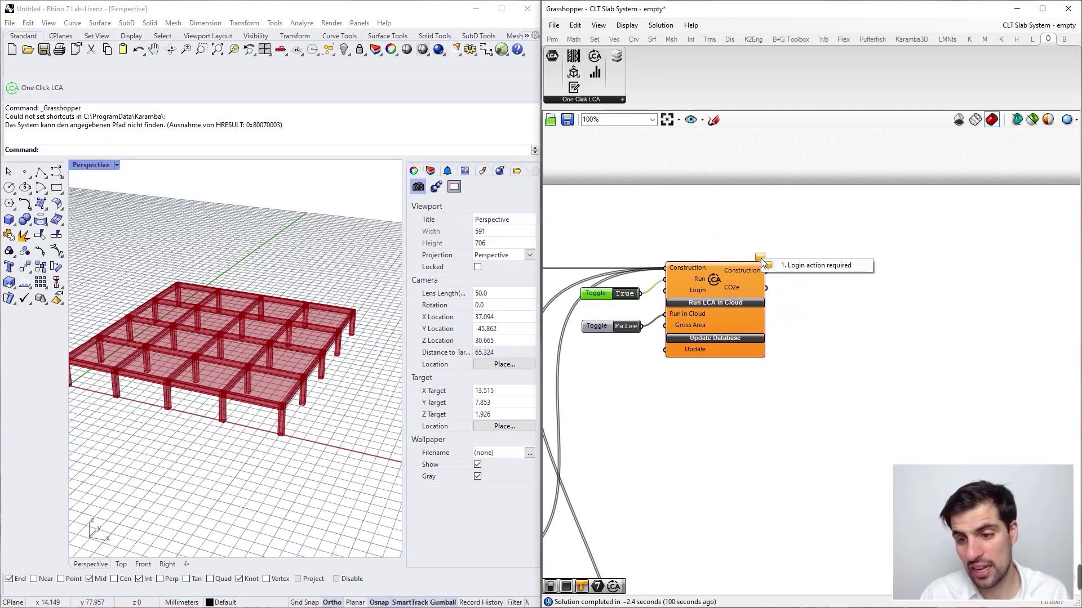
Step: Make room around the LCA component, add a Button and connect it to the Login input
{"action": "left_click_drag", "start_coordinate": [711, 286], "coordinate": [751, 286]}
{"action": "left_click_drag", "start_coordinate": [590, 331], "coordinate": [589, 354]}
{"action": "double_click", "coordinate": [607, 396]}
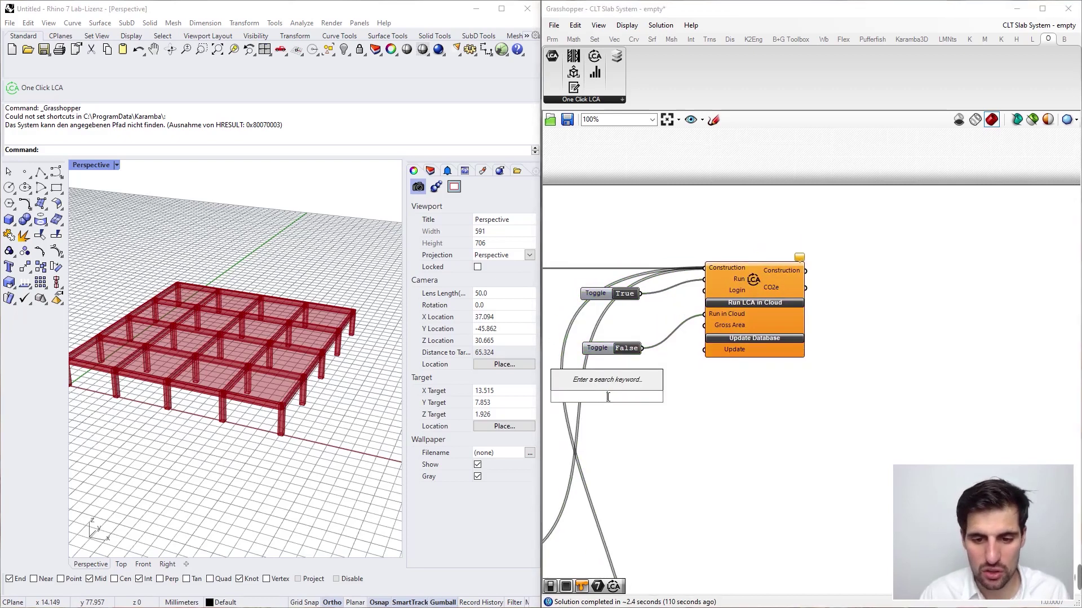
{"action": "type", "text": "but"}
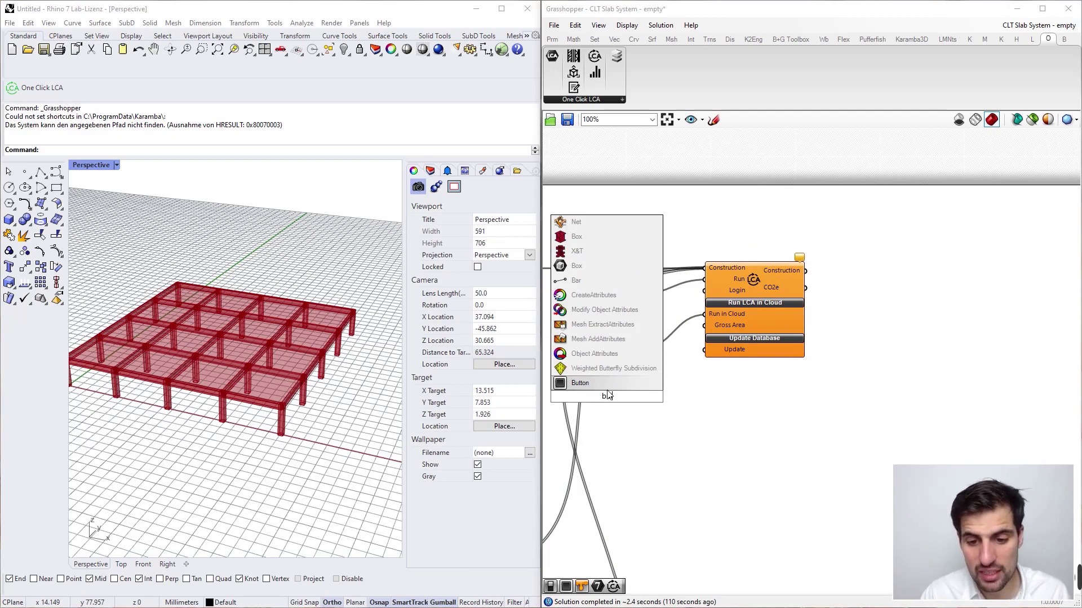
{"action": "key", "text": "Return"}
{"action": "left_click_drag", "start_coordinate": [607, 396], "coordinate": [704, 291]}
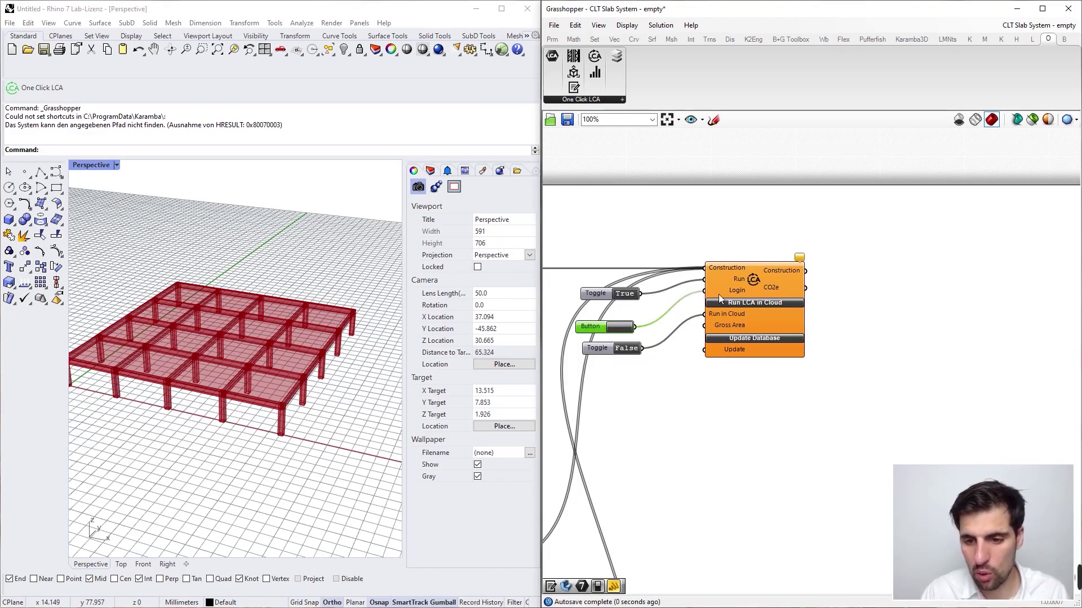
Step: Trigger the One Click LCA login and sign in with the account username and password
{"action": "left_click", "coordinate": [625, 332]}
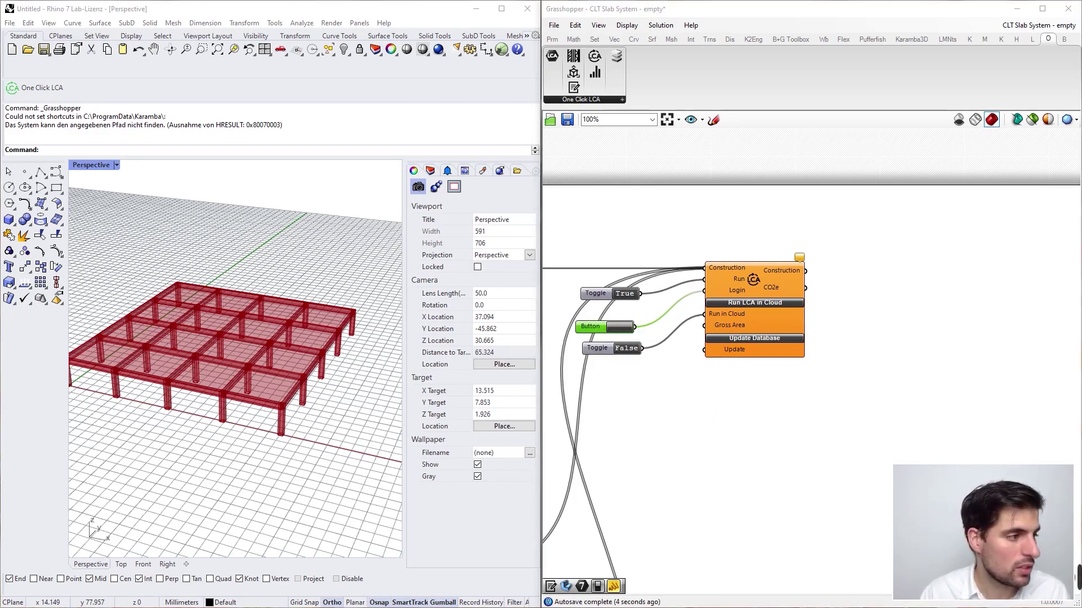
{"action": "left_click_drag", "start_coordinate": [694, 69], "coordinate": [760, 90]}
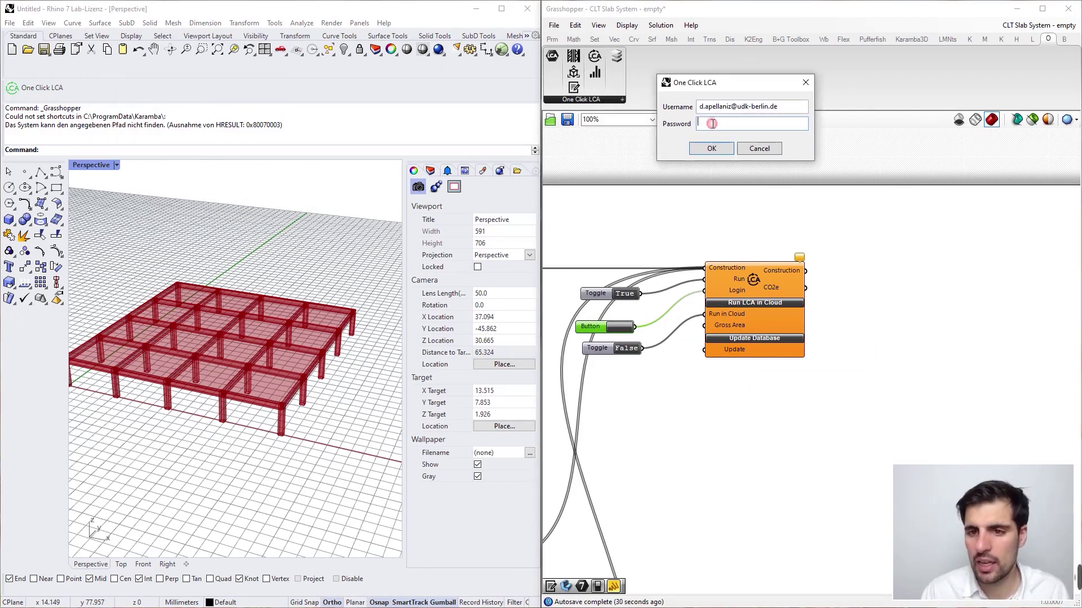
{"action": "key", "text": "ctrl+v"}
{"action": "left_click", "coordinate": [711, 150]}
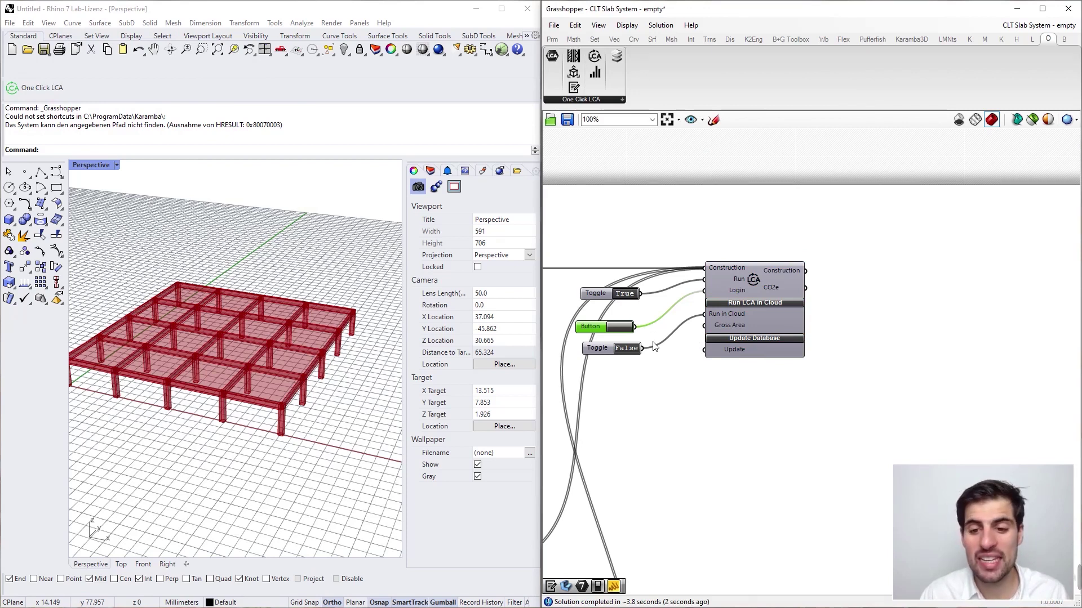
{"action": "right_click_drag", "start_coordinate": [742, 493], "coordinate": [727, 515]}
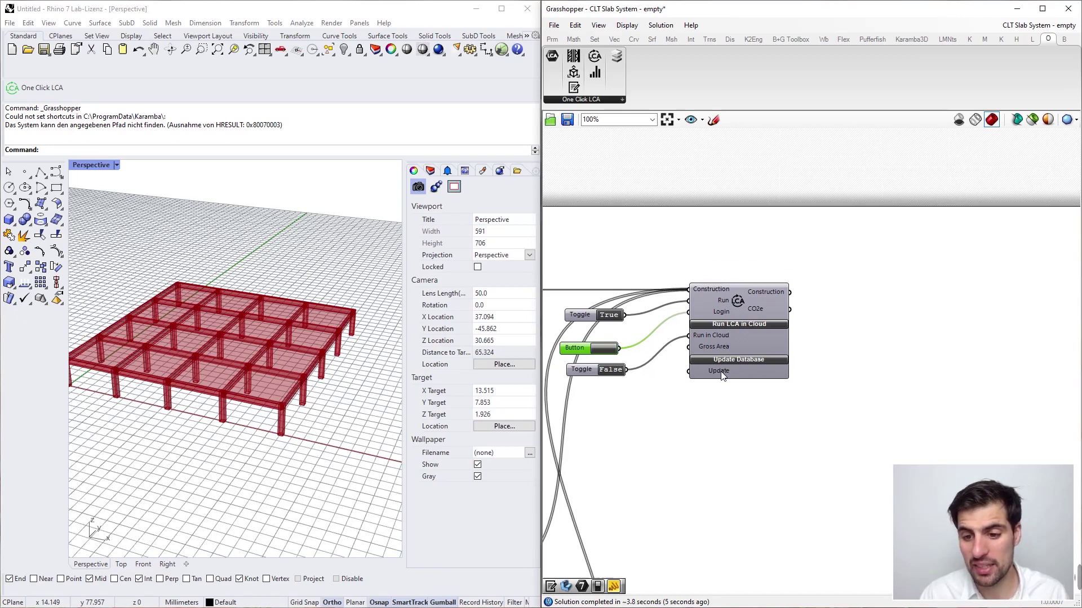
{"action": "right_click_drag", "start_coordinate": [670, 416], "coordinate": [696, 420]}
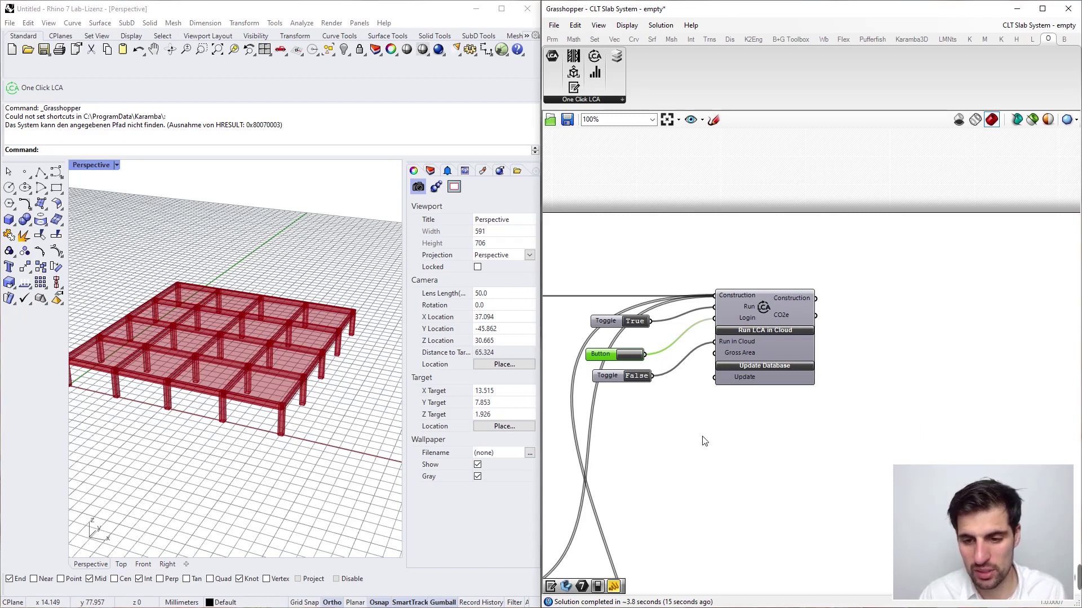
{"action": "right_click_drag", "start_coordinate": [703, 440], "coordinate": [695, 420]}
{"action": "left_click_drag", "start_coordinate": [726, 328], "coordinate": [730, 332]}
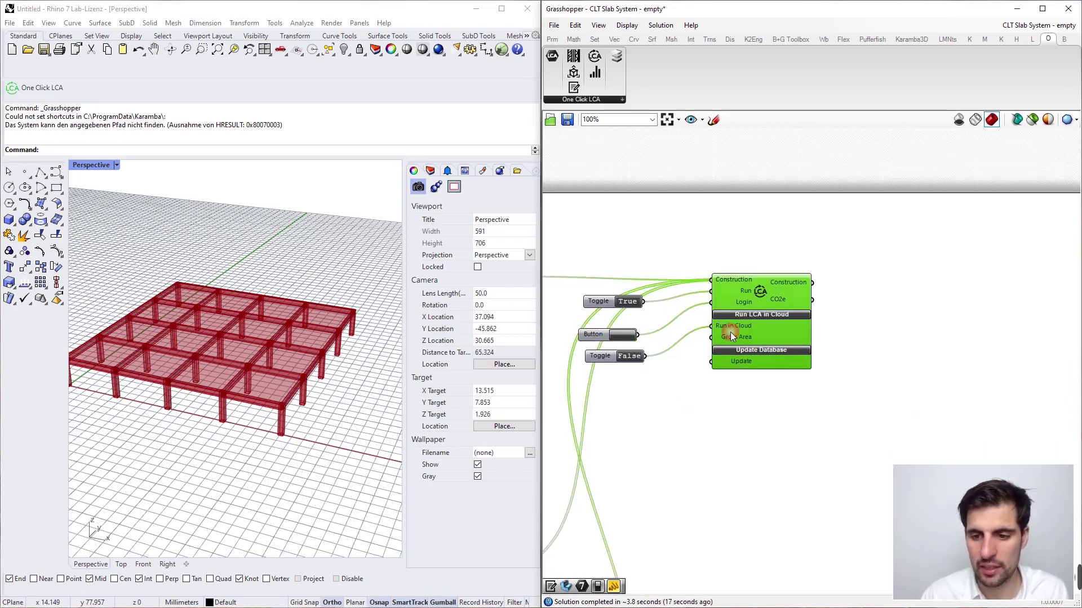
{"action": "left_click", "coordinate": [878, 359]}
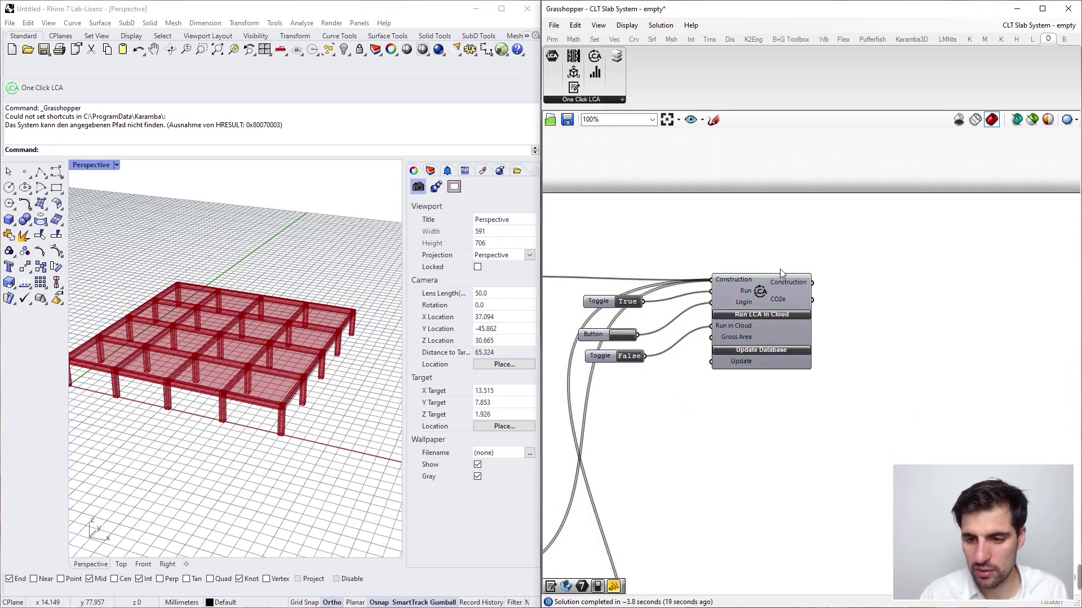
{"action": "left_click", "coordinate": [759, 289]}
{"action": "left_click_drag", "start_coordinate": [759, 285], "coordinate": [757, 282]}
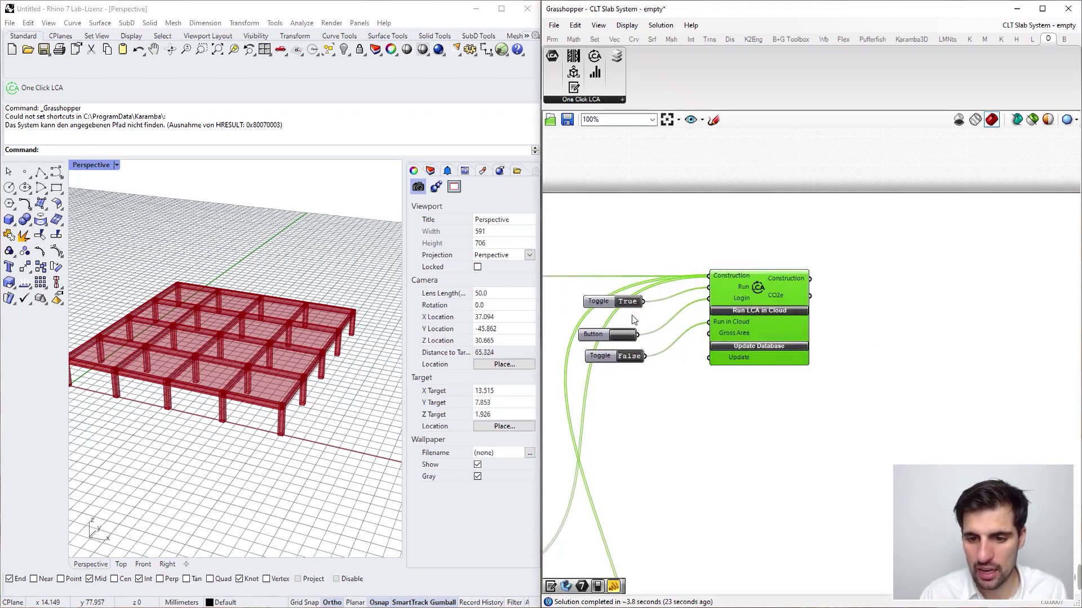
{"action": "left_click", "coordinate": [761, 245]}
Step: Add a Panel beside the LCA component, connect it to the CO2e output and check the result and the output's description
{"action": "right_click_drag", "start_coordinate": [781, 227], "coordinate": [708, 215]}
{"action": "mouse_move", "coordinate": [697, 285]}
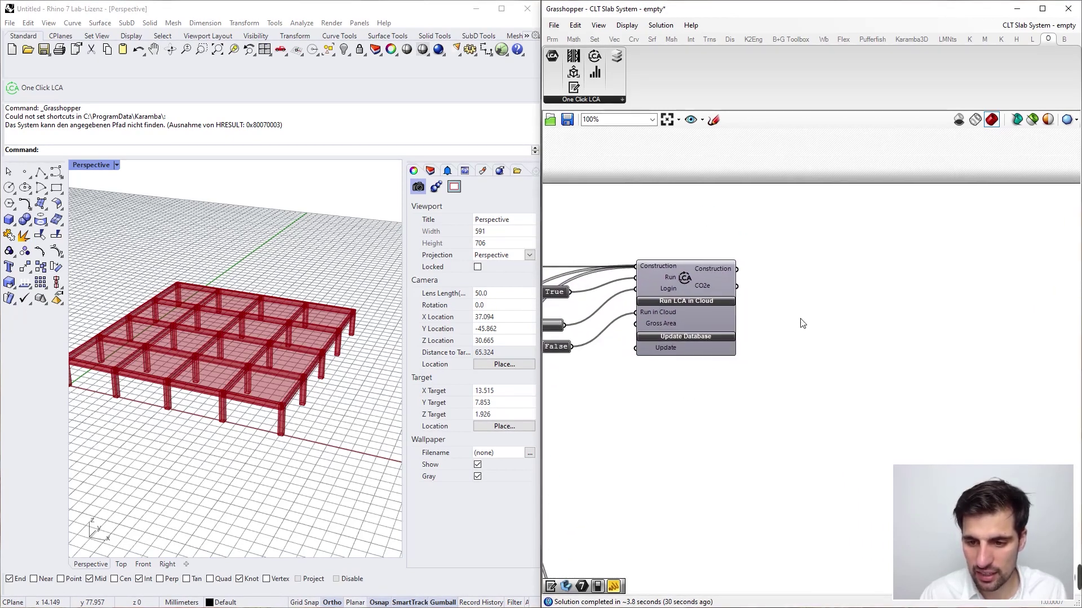
{"action": "double_click", "coordinate": [800, 318]}
{"action": "type", "text": "//"}
{"action": "key", "text": "Return"}
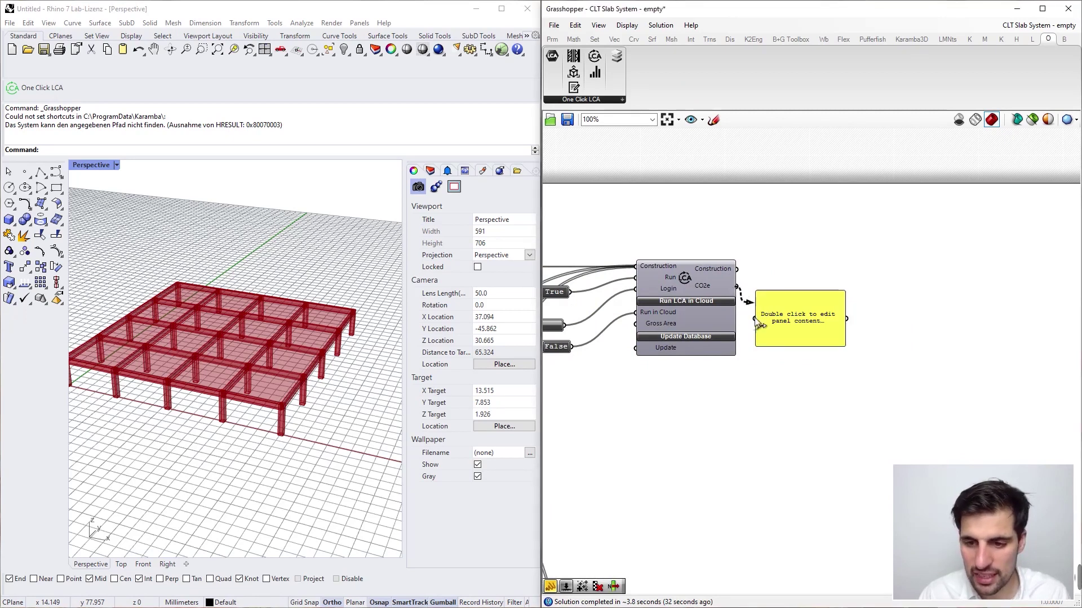
{"action": "left_click_drag", "start_coordinate": [754, 318], "coordinate": [733, 286]}
{"action": "mouse_move", "coordinate": [699, 285]}
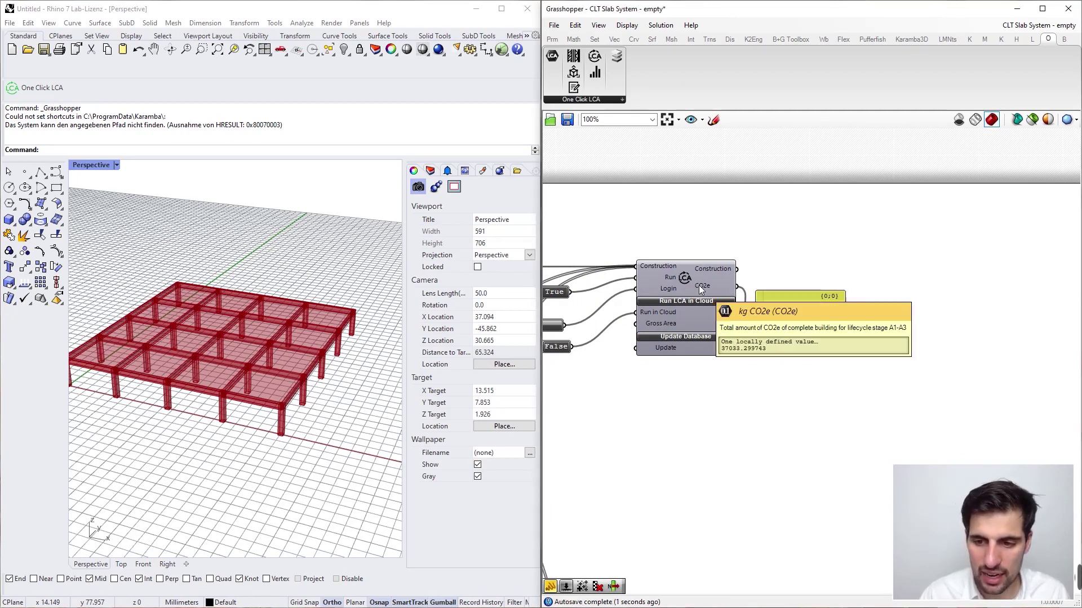
{"action": "right_click_drag", "start_coordinate": [763, 248], "coordinate": [676, 246]}
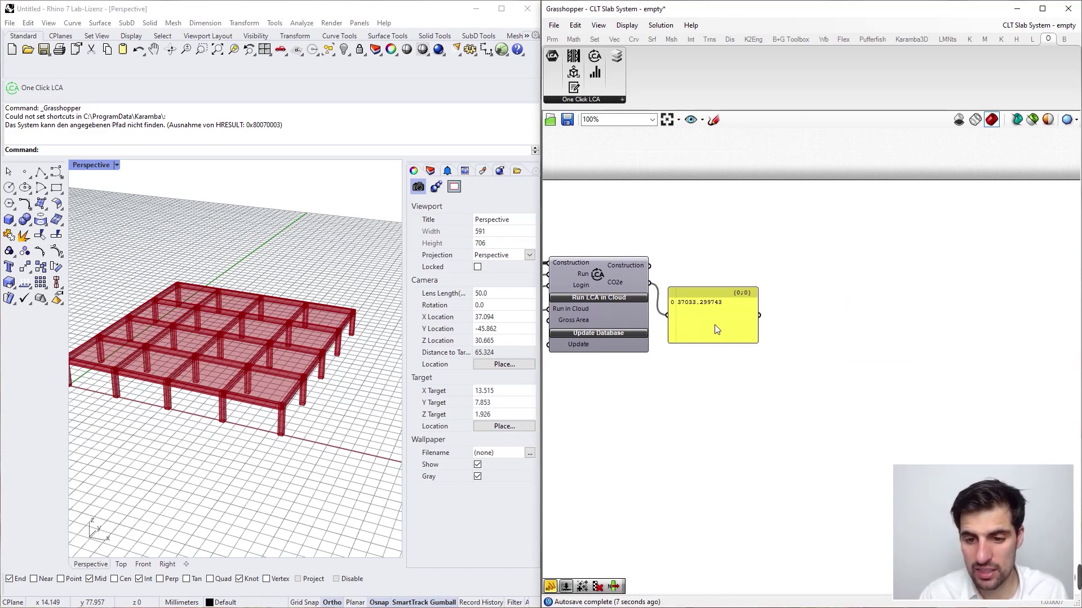
{"action": "right_click_drag", "start_coordinate": [648, 258], "coordinate": [706, 295]}
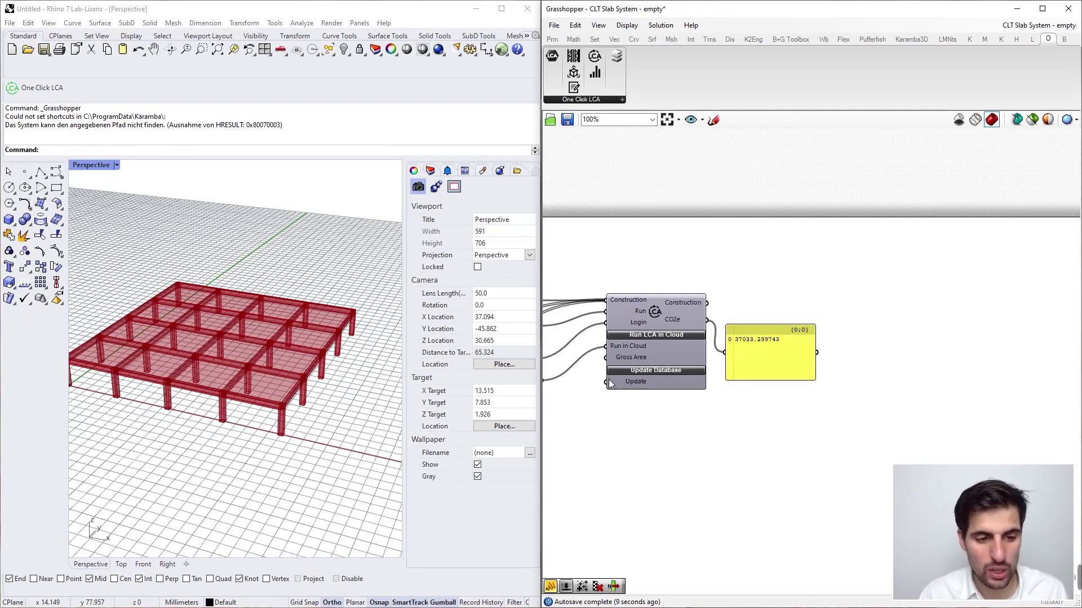
{"action": "mouse_move", "coordinate": [687, 304]}
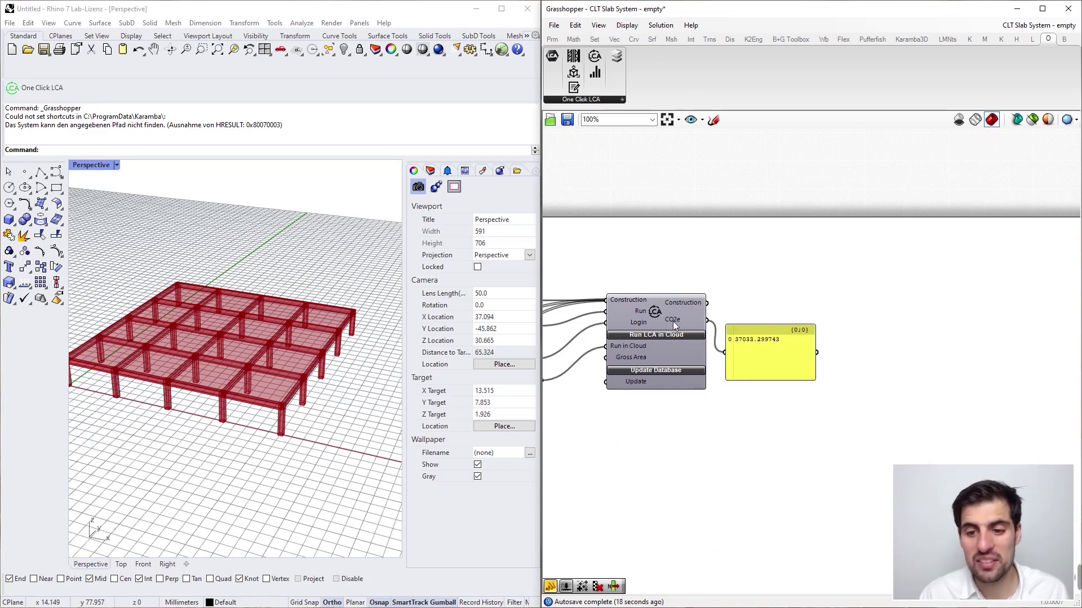
{"action": "mouse_move", "coordinate": [674, 322]}
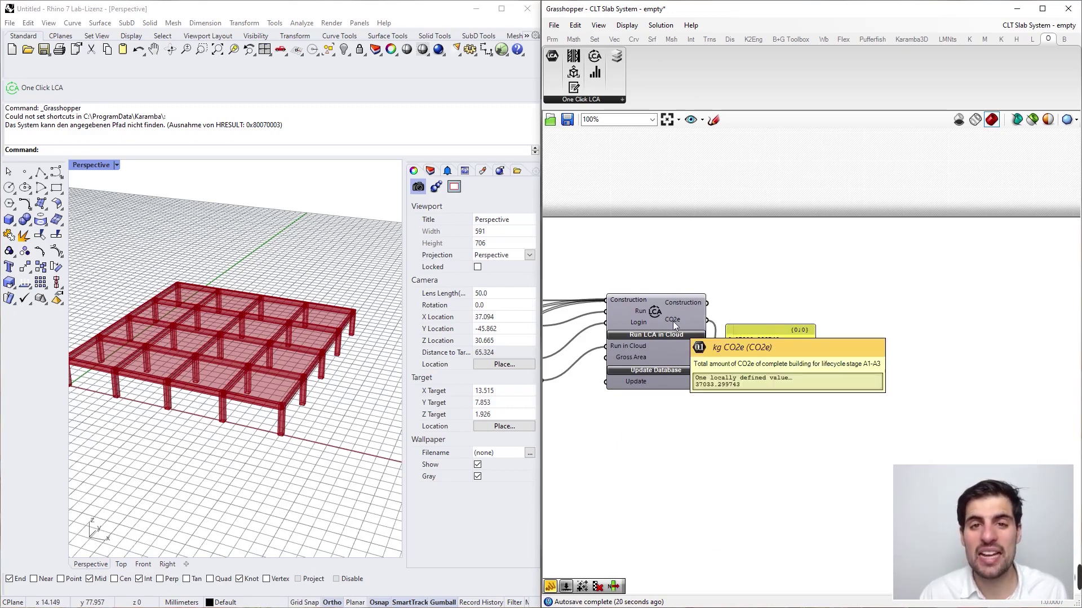